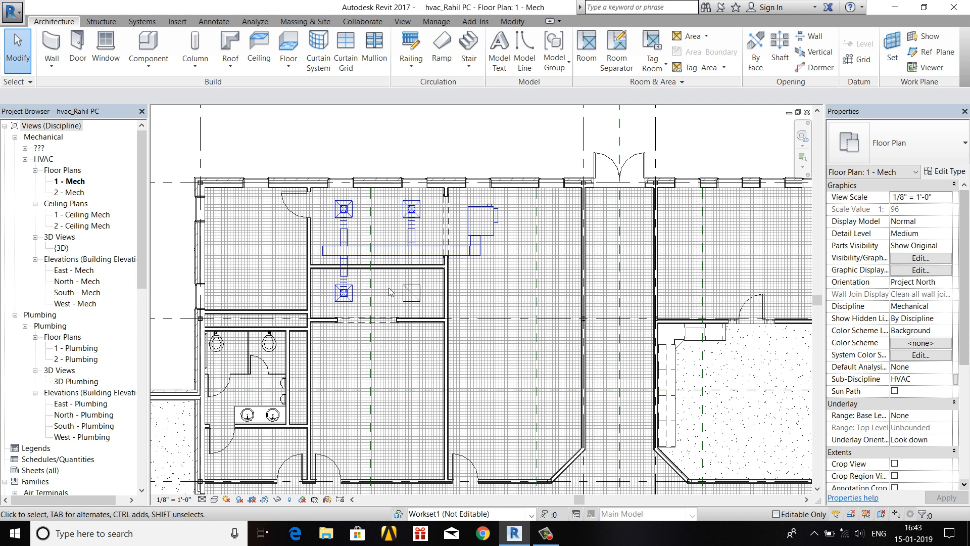
Open the 1 - Ceiling Mech ceiling plan and select the return diffuser in the lower room
{"action": "left_click", "coordinate": [411, 293]}
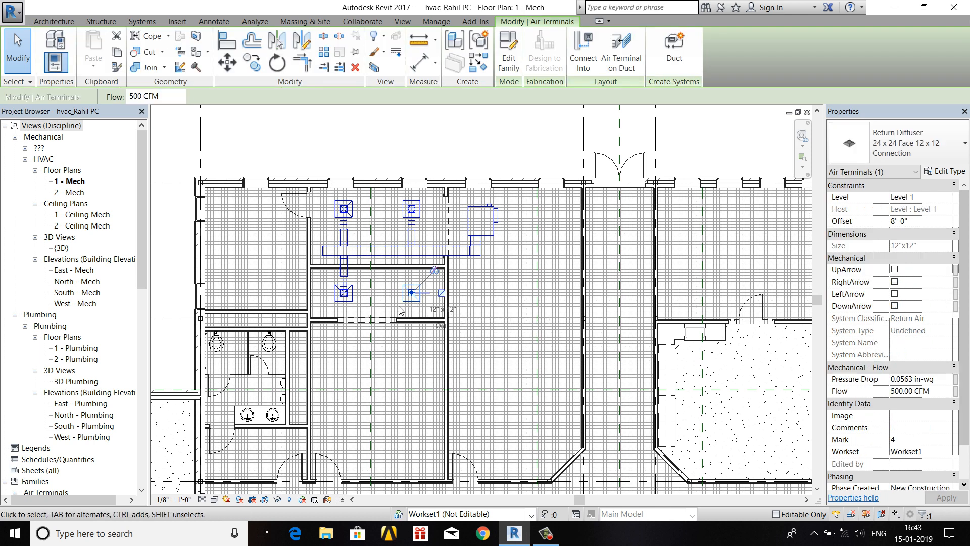
{"action": "double_click", "coordinate": [98, 218]}
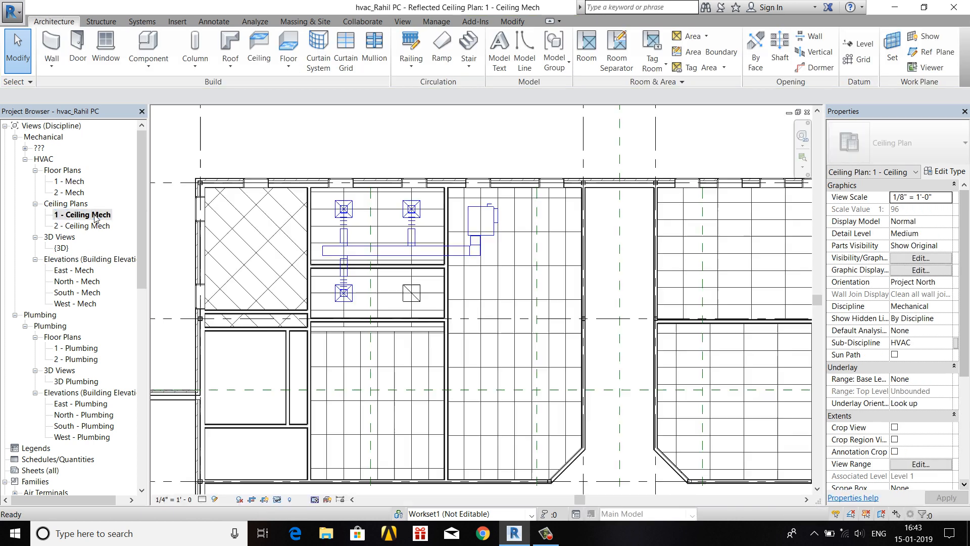
{"action": "scroll", "coordinate": [423, 314], "scroll_direction": "up", "scroll_amount": 2}
{"action": "scroll", "coordinate": [423, 315], "scroll_direction": "down", "scroll_amount": 2}
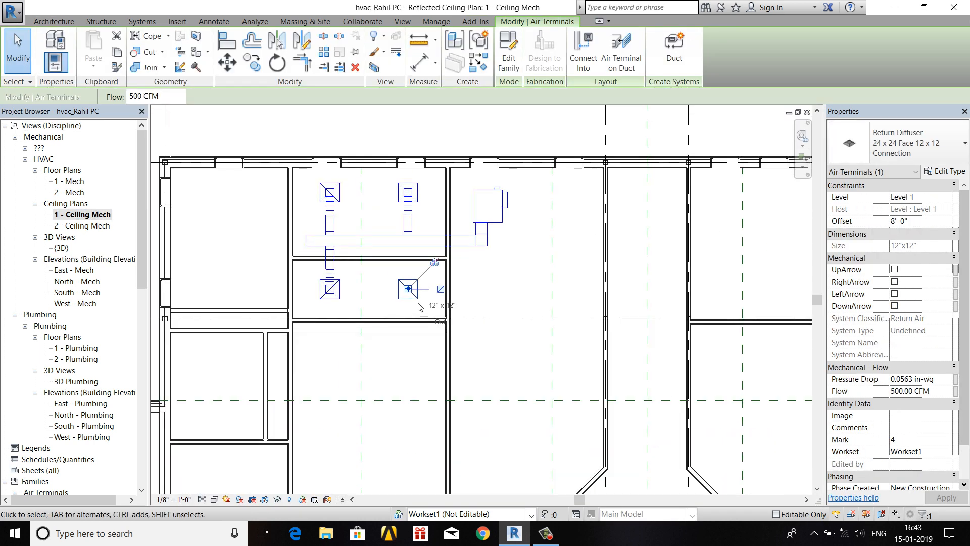
Check the offsets of the VAV unit and of the main supply duct connected to it
{"action": "left_click", "coordinate": [435, 221]}
{"action": "scroll", "coordinate": [492, 226], "scroll_direction": "up", "scroll_amount": 2}
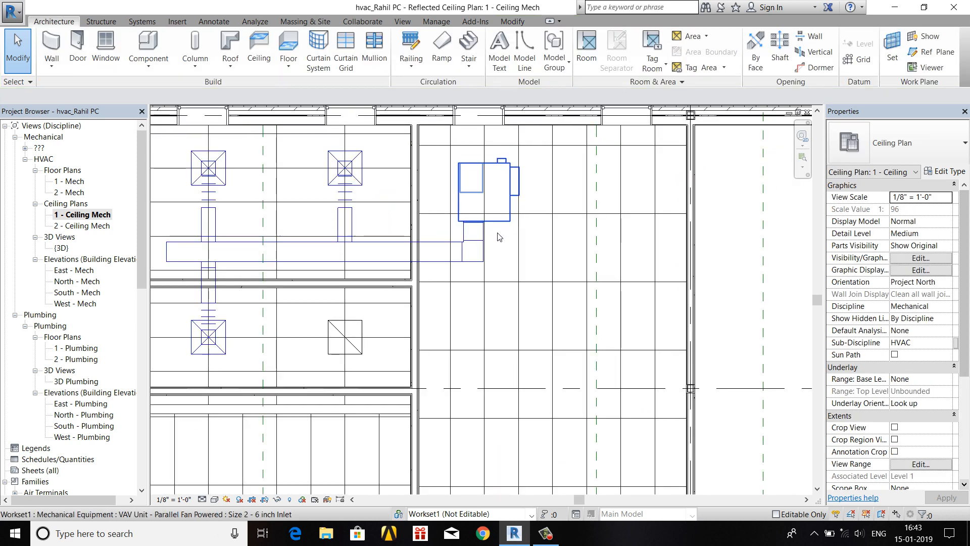
{"action": "left_click", "coordinate": [510, 227]}
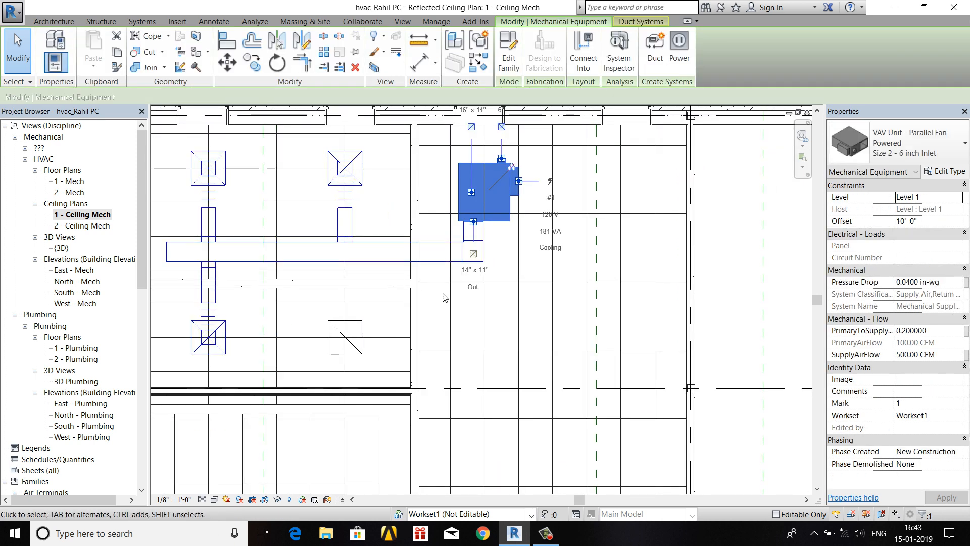
{"action": "left_click", "coordinate": [453, 275]}
{"action": "left_click", "coordinate": [453, 264]}
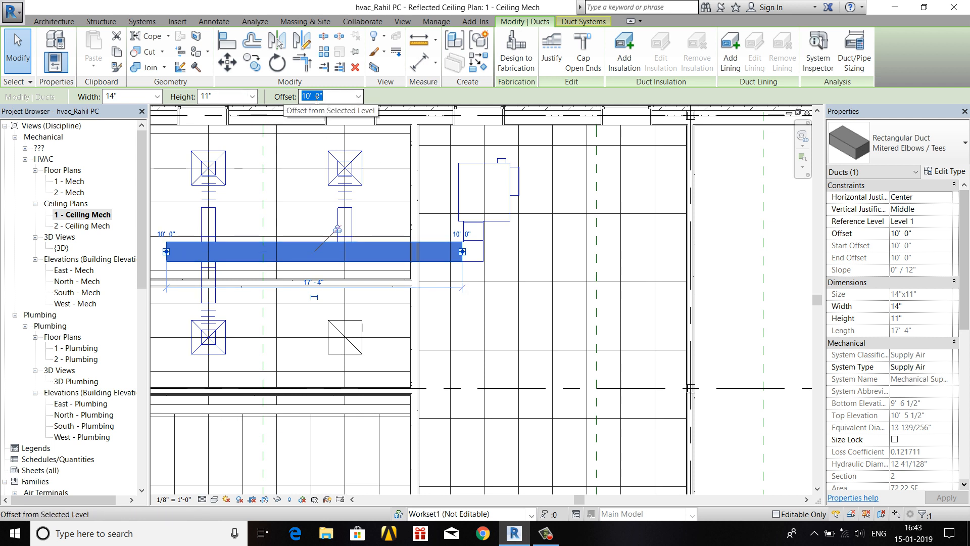
{"action": "left_click", "coordinate": [546, 245]}
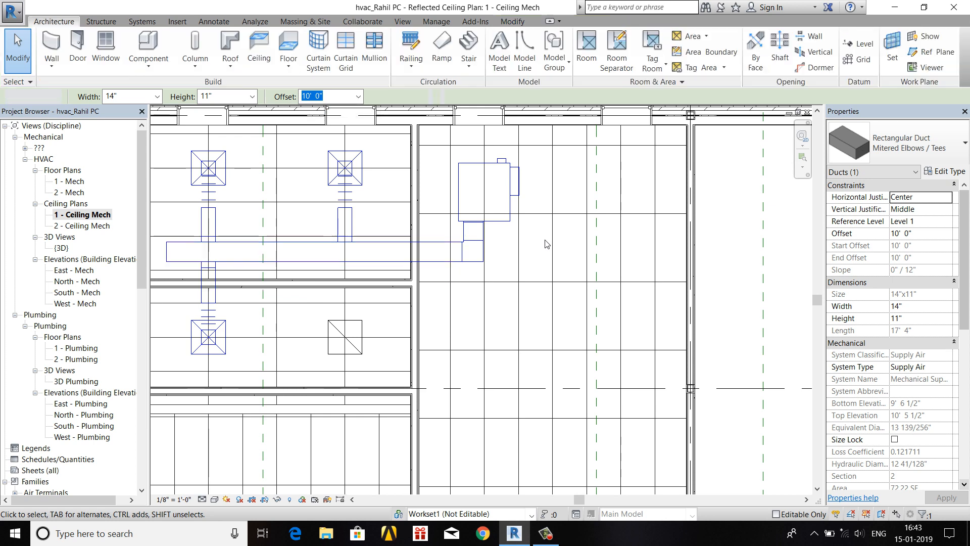
Draw a 16" x 14" return duct about 3' long at 10' 0" offset from the VAV unit's return inlet towards the exterior wall
{"action": "left_click", "coordinate": [496, 221]}
{"action": "middle_click_drag", "start_coordinate": [517, 295], "coordinate": [521, 399]}
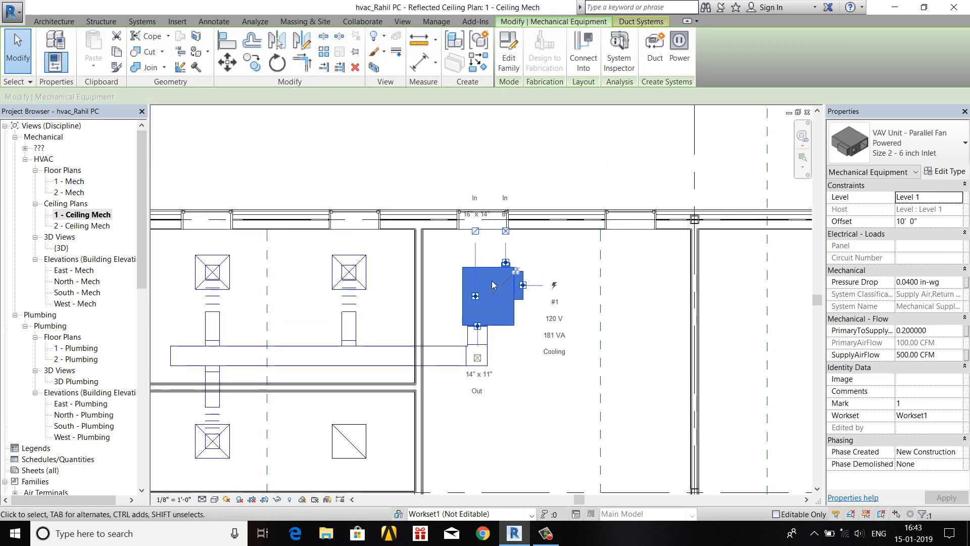
{"action": "right_click", "coordinate": [479, 238]}
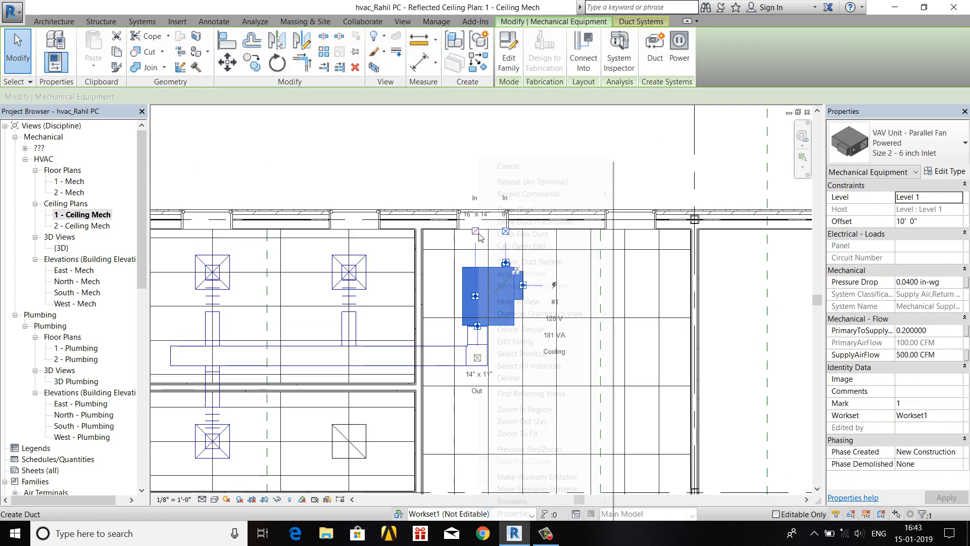
{"action": "left_click", "coordinate": [510, 210]}
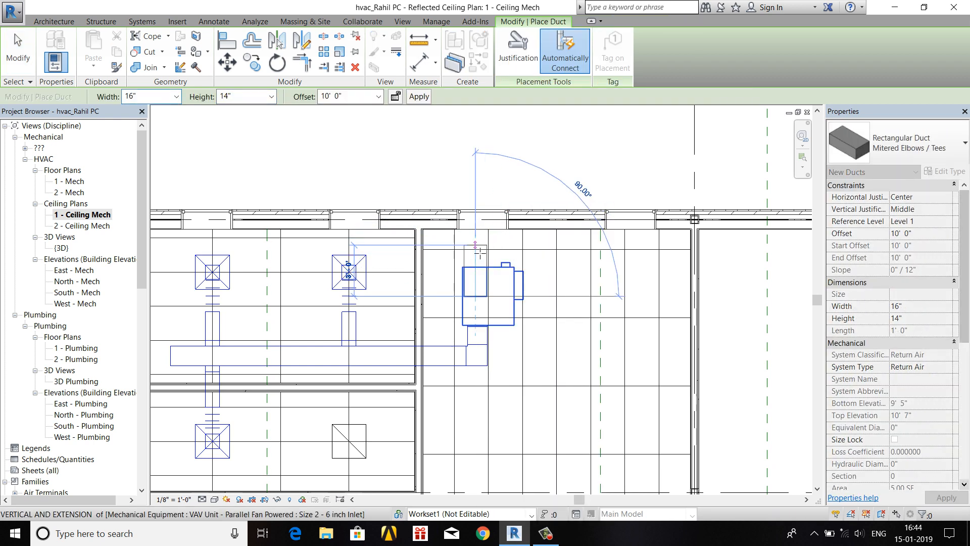
{"action": "left_click", "coordinate": [480, 253]}
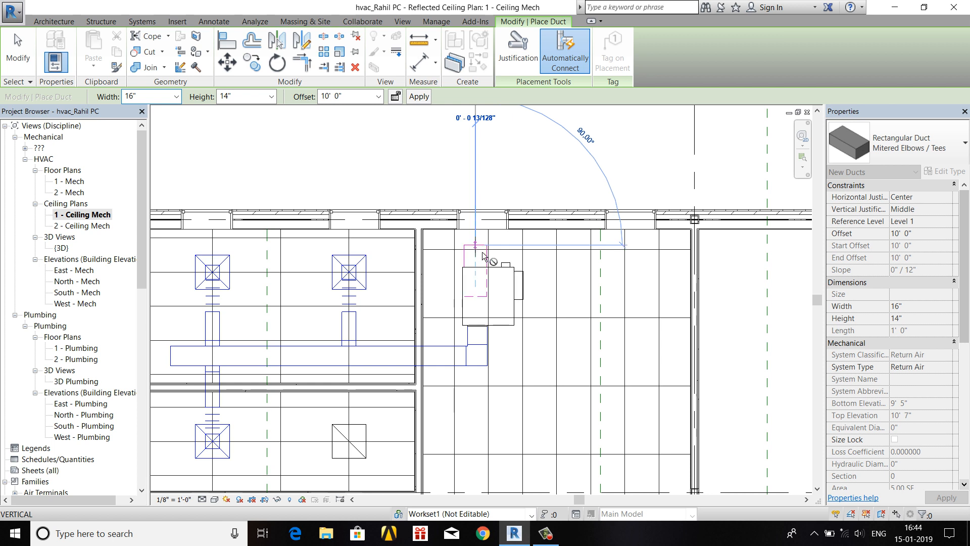
{"action": "left_click_drag", "start_coordinate": [356, 96], "coordinate": [286, 97]}
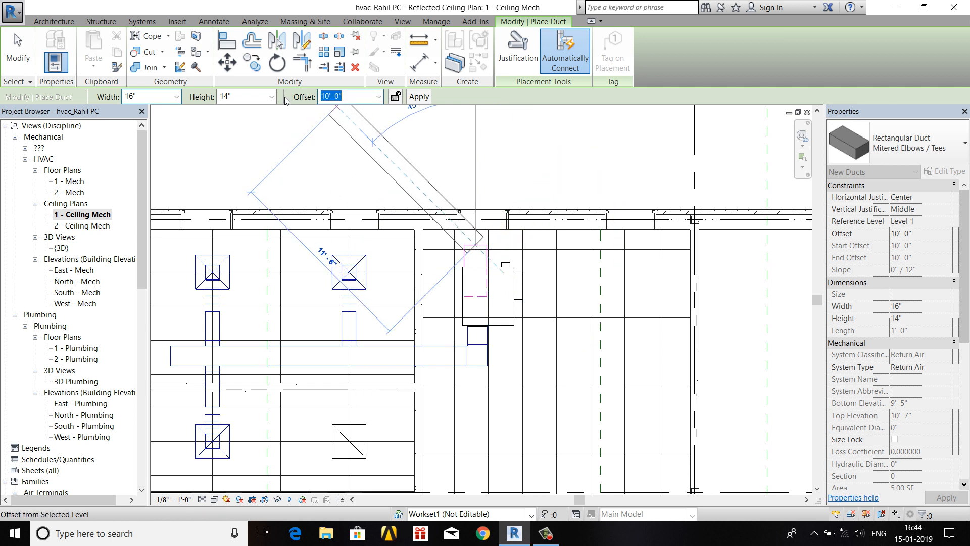
{"action": "type", "text": "9"}
{"action": "key", "text": "Return"}
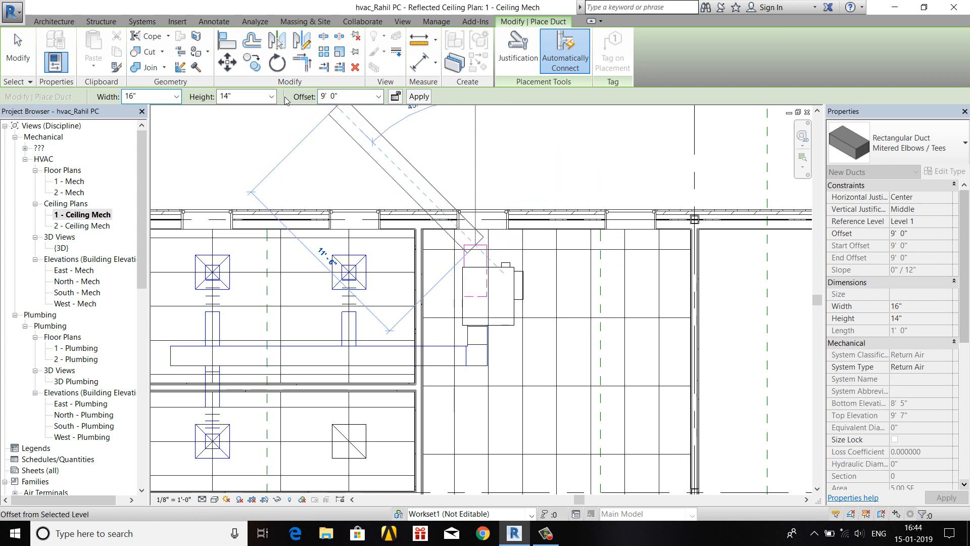
{"action": "double_click", "coordinate": [343, 100]}
{"action": "type", "text": "12"}
{"action": "key", "text": "Return"}
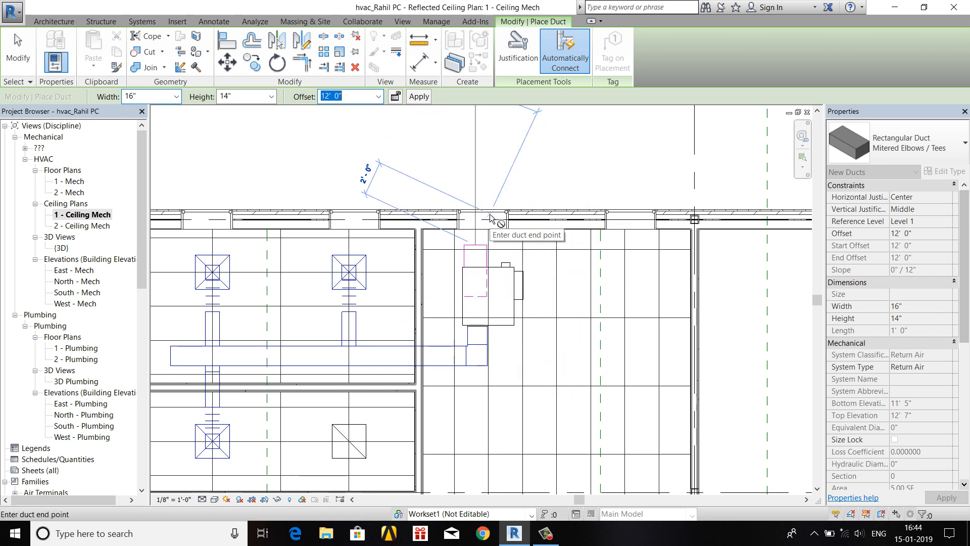
{"action": "key", "text": "Escape"}
{"action": "key", "text": "Escape"}
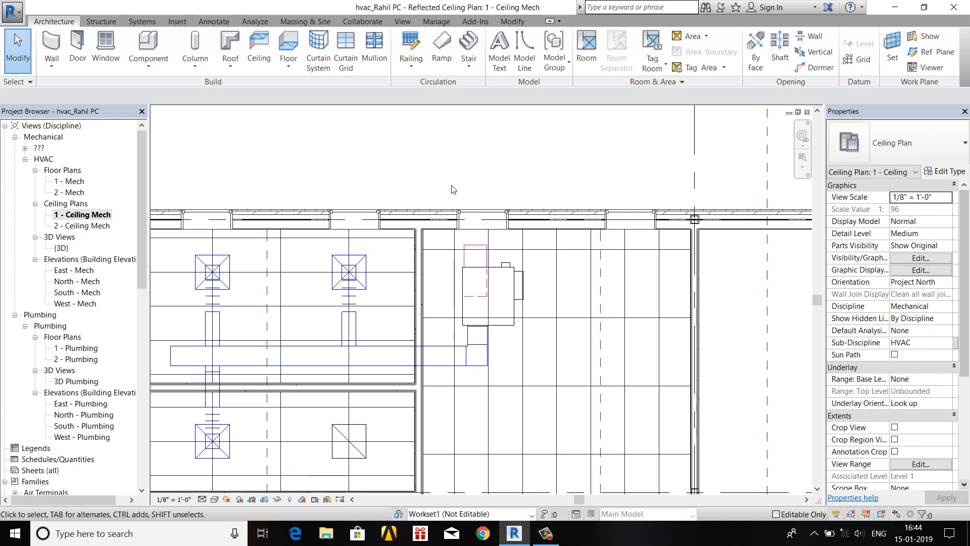
Set the ceiling plan's view range top to Associated Level (Level 1) with a 15' offset and the view depth level to Unlimited
{"action": "key", "text": "v"}
{"action": "key", "text": "r"}
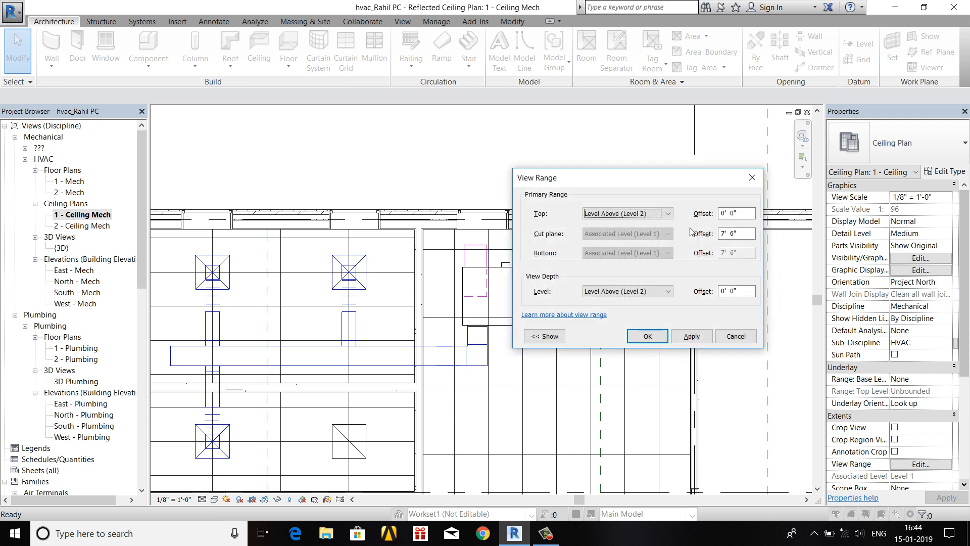
{"action": "left_click", "coordinate": [652, 215]}
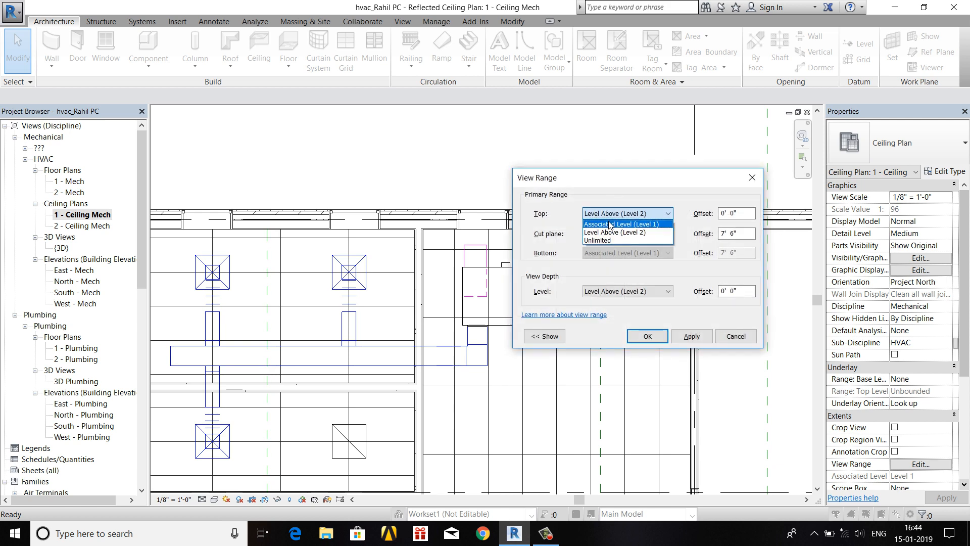
{"action": "left_click", "coordinate": [610, 225]}
{"action": "key", "text": "Tab"}
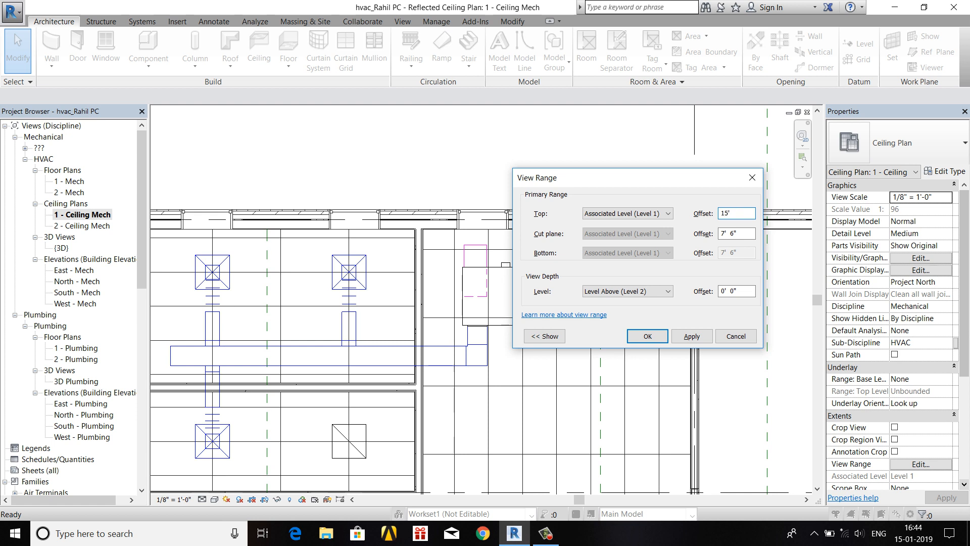
{"action": "left_click", "coordinate": [666, 292]}
{"action": "left_click", "coordinate": [636, 318]}
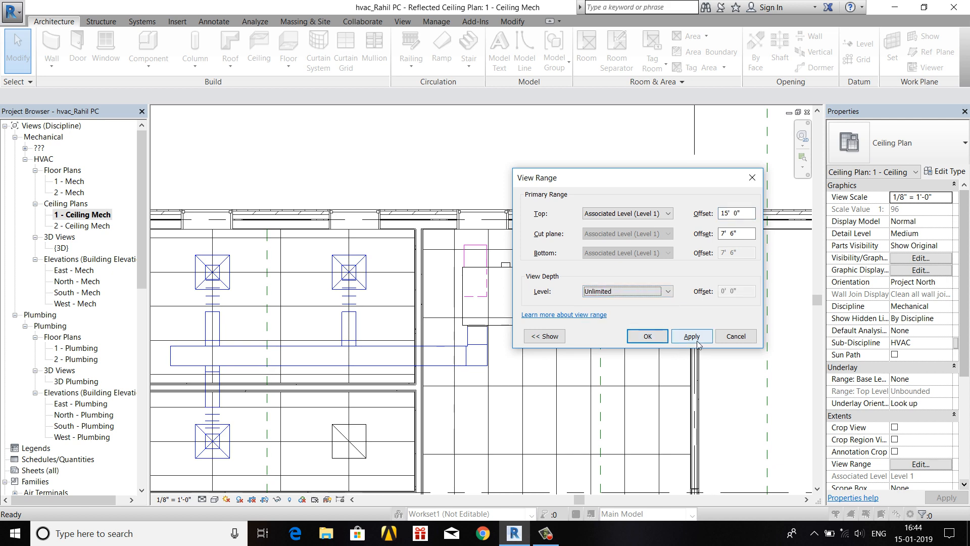
{"action": "left_click", "coordinate": [648, 339]}
Begin a new duct run from the open end of the return duct near the exterior wall
{"action": "scroll", "coordinate": [475, 372], "scroll_direction": "down", "scroll_amount": 5}
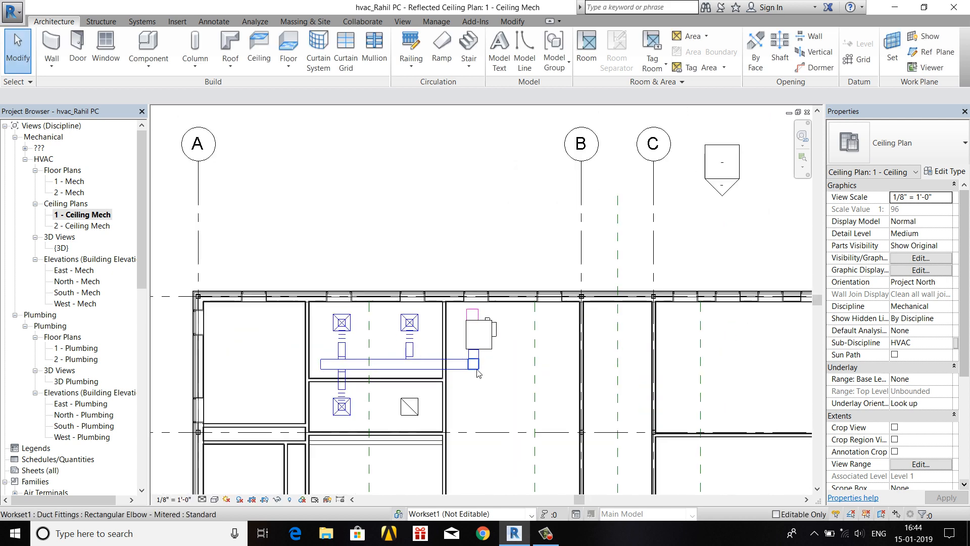
{"action": "scroll", "coordinate": [476, 306], "scroll_direction": "up", "scroll_amount": 7}
{"action": "middle_click_drag", "start_coordinate": [512, 307], "coordinate": [504, 278]}
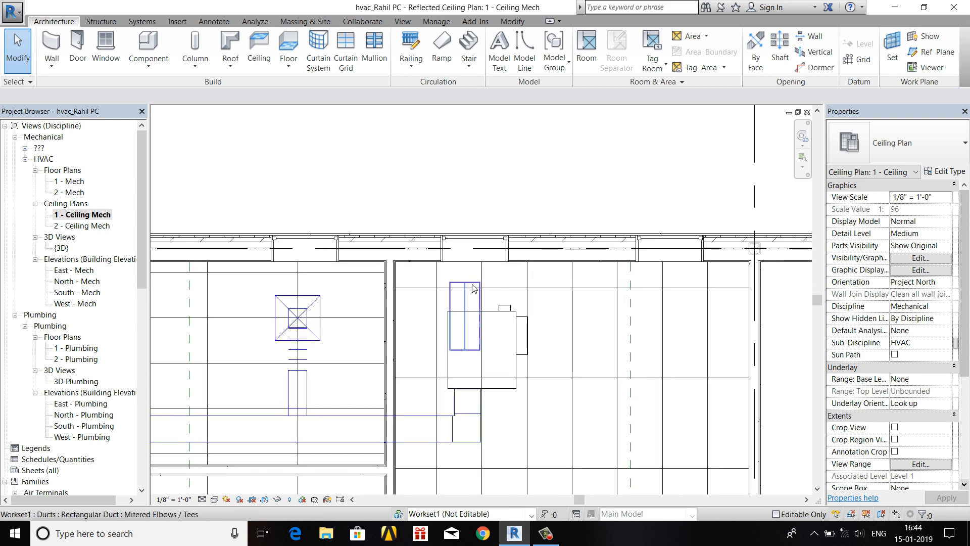
{"action": "left_click", "coordinate": [462, 288]}
{"action": "right_click", "coordinate": [464, 284]}
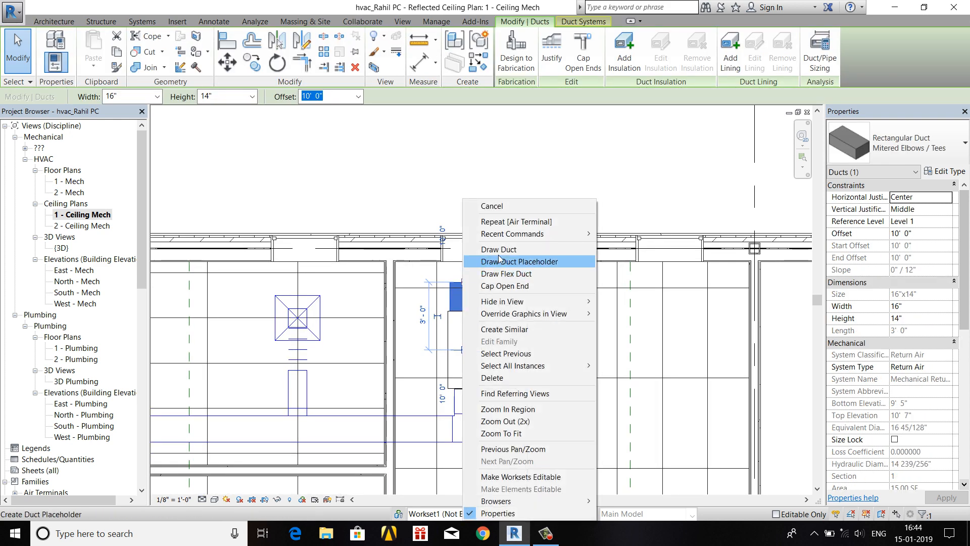
{"action": "left_click", "coordinate": [488, 249]}
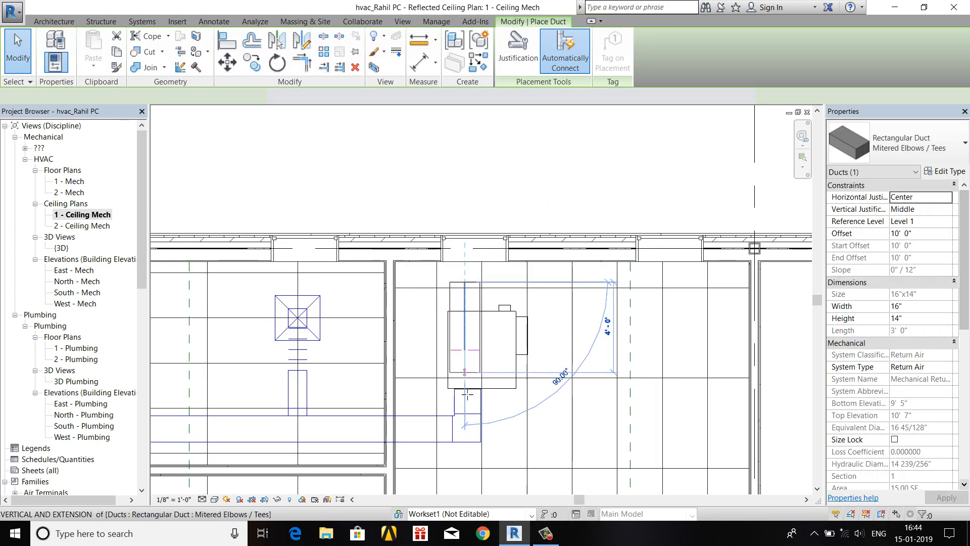
{"action": "middle_click_drag", "start_coordinate": [464, 419], "coordinate": [439, 246]}
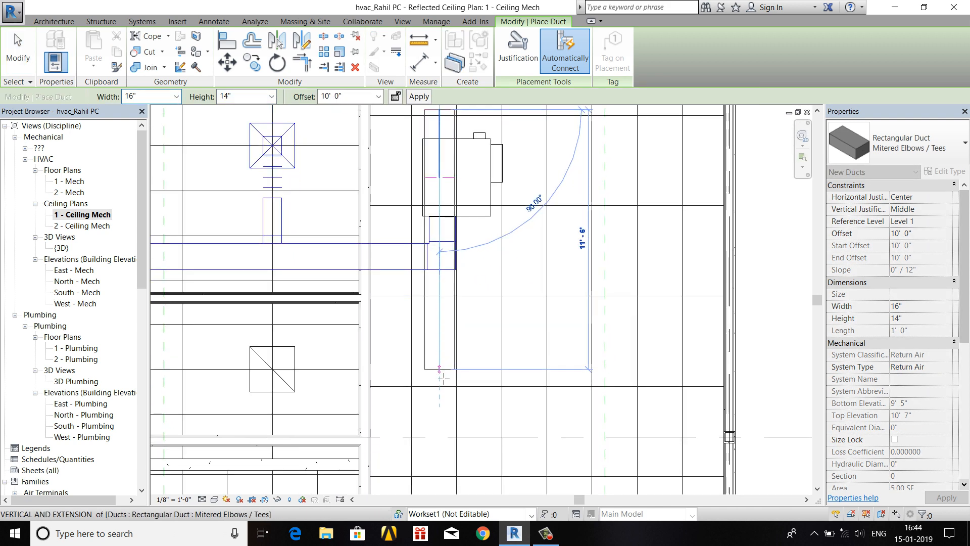
{"action": "middle_click_drag", "start_coordinate": [448, 297], "coordinate": [443, 377]}
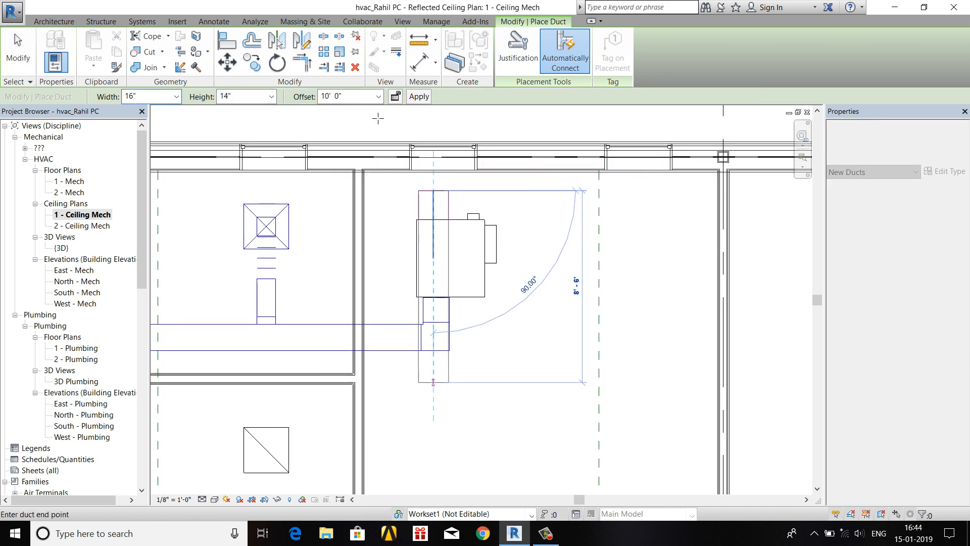
Try duct offsets of 9' and 10' for the new return duct run
{"action": "left_click", "coordinate": [355, 99]}
{"action": "type", "text": "9"}
{"action": "key", "text": "Return"}
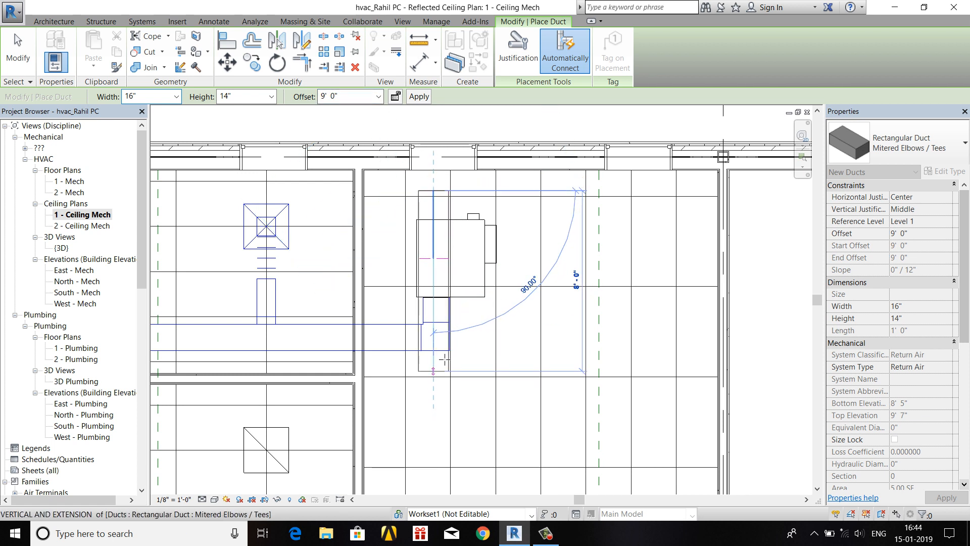
{"action": "left_click", "coordinate": [359, 101]}
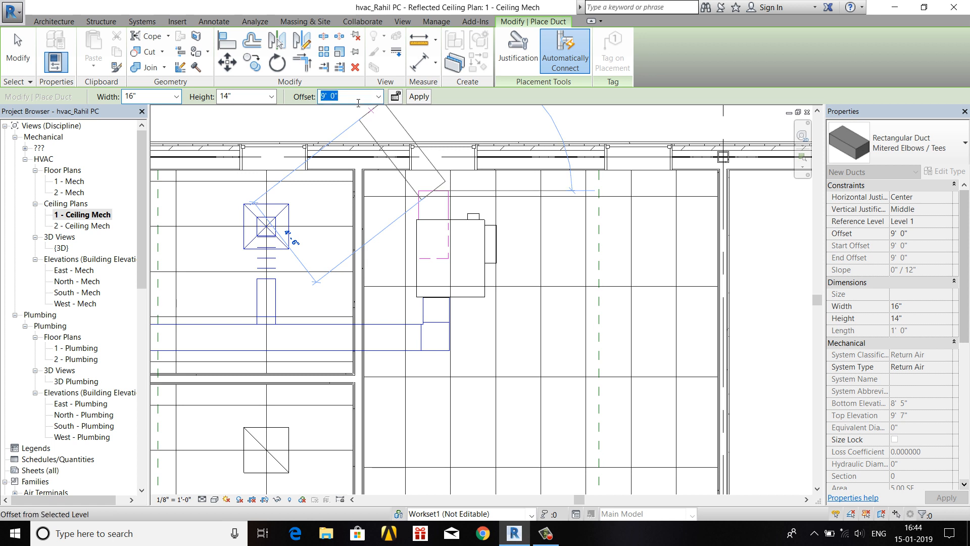
{"action": "type", "text": "10"}
{"action": "key", "text": "Return"}
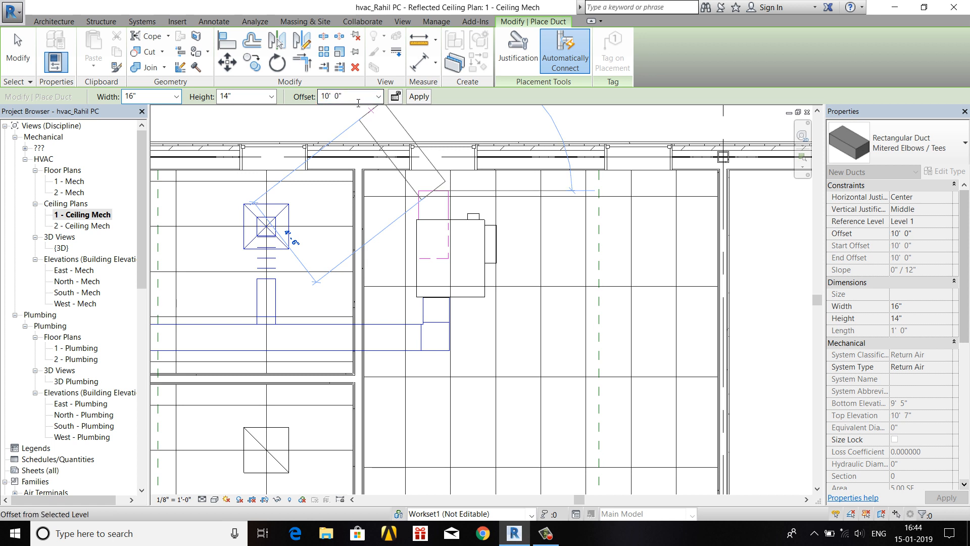
Set the offset to 12' and run the return duct back over the VAV unit to just past the supply elbow
{"action": "left_click", "coordinate": [362, 102]}
{"action": "left_click", "coordinate": [363, 104]}
{"action": "left_click_drag", "start_coordinate": [363, 103], "coordinate": [299, 92]}
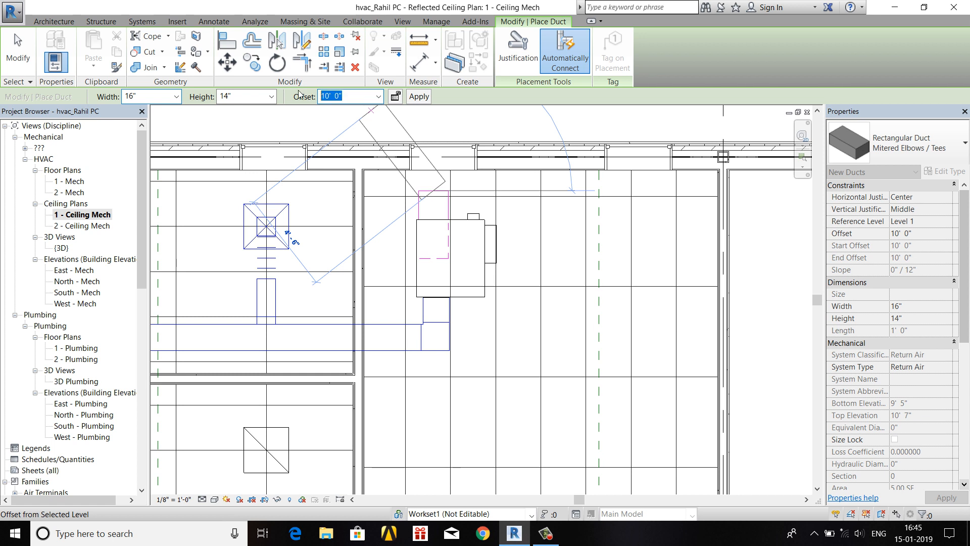
{"action": "type", "text": "12"}
{"action": "key", "text": "Return"}
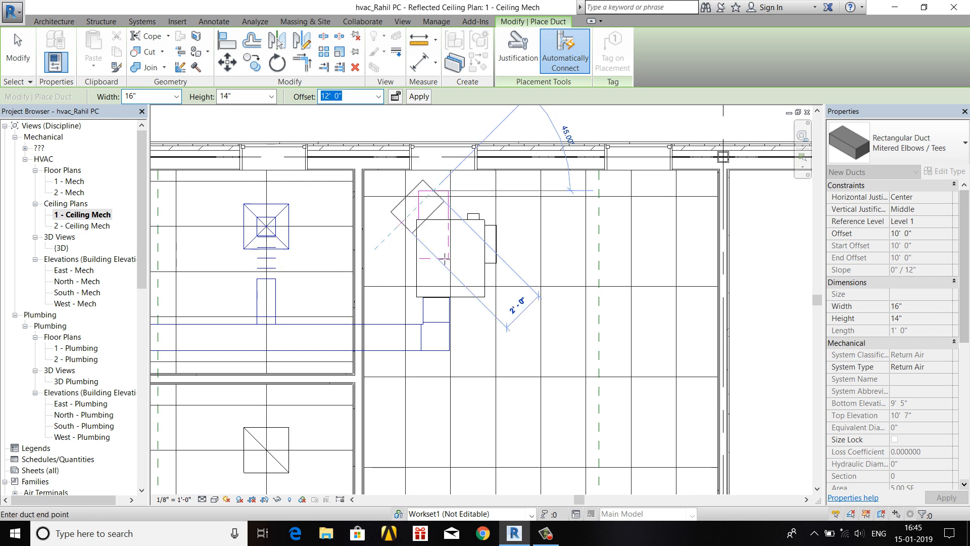
{"action": "scroll", "coordinate": [441, 442], "scroll_direction": "down", "scroll_amount": 2}
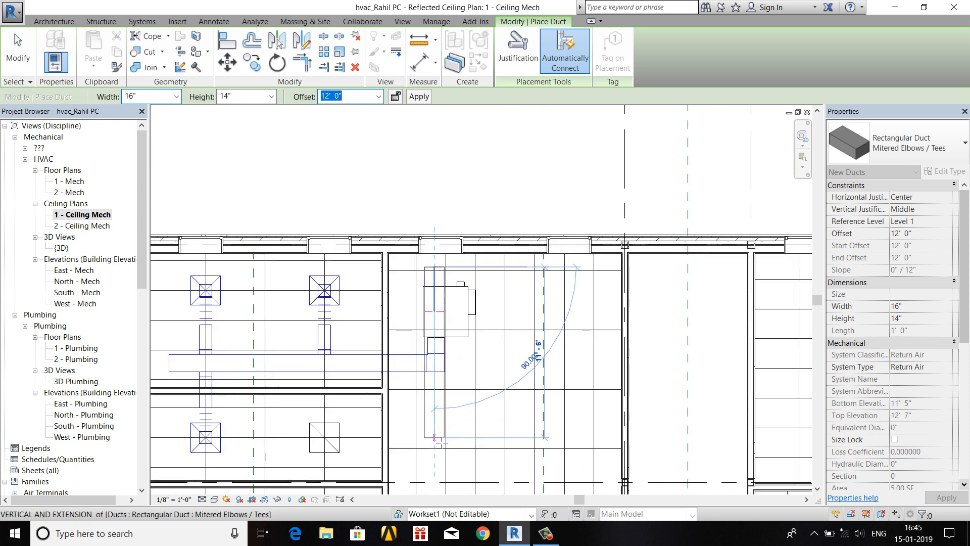
{"action": "left_click", "coordinate": [441, 387]}
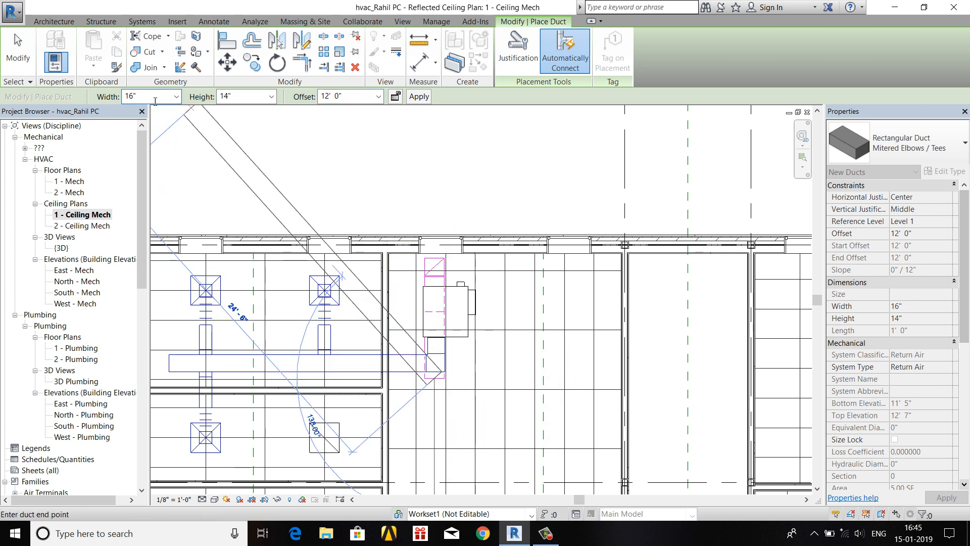
Set the return duct's size to 12" wide by 12" high for the next segment of the run
{"action": "left_click", "coordinate": [176, 96]}
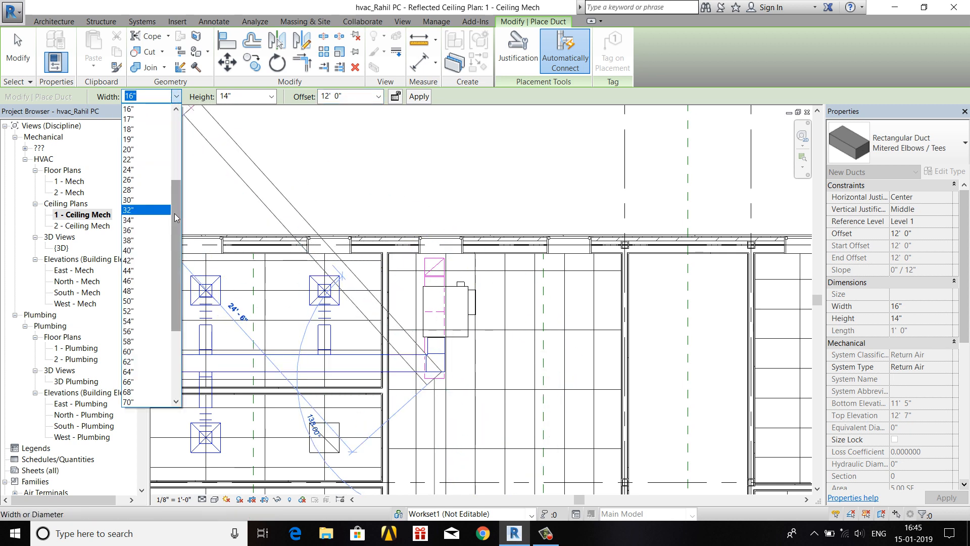
{"action": "scroll", "coordinate": [126, 152], "scroll_direction": "up", "scroll_amount": 3}
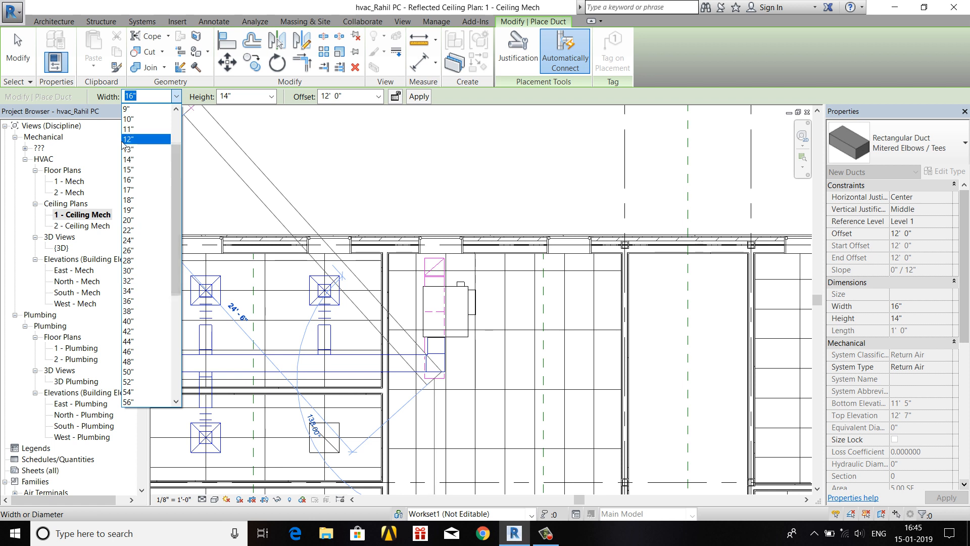
{"action": "left_click", "coordinate": [273, 98]}
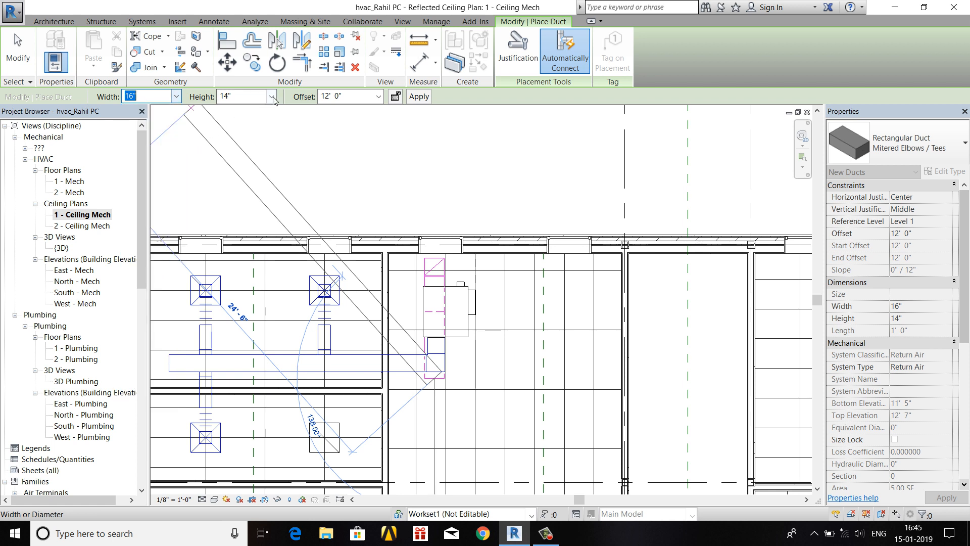
{"action": "left_click", "coordinate": [273, 97]}
{"action": "left_click", "coordinate": [177, 96]}
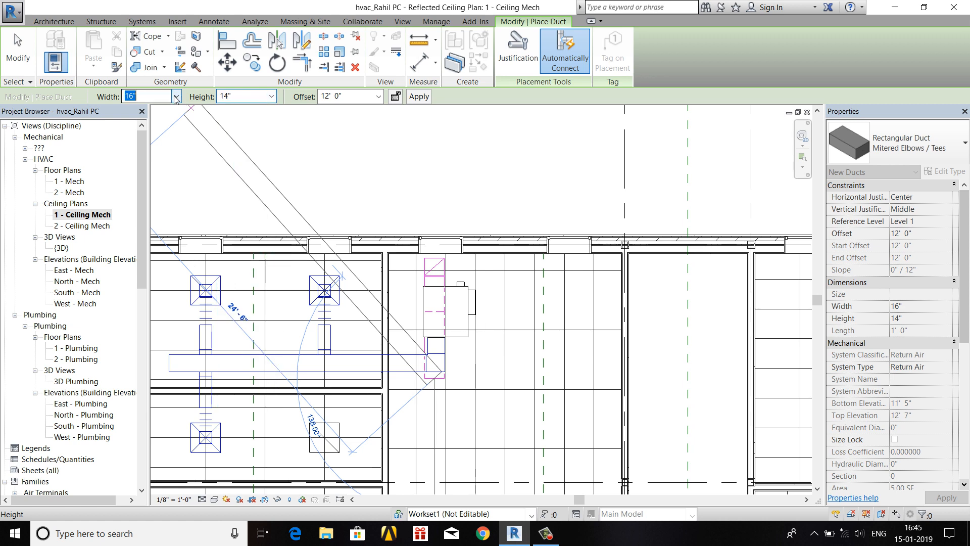
{"action": "left_click", "coordinate": [177, 96]}
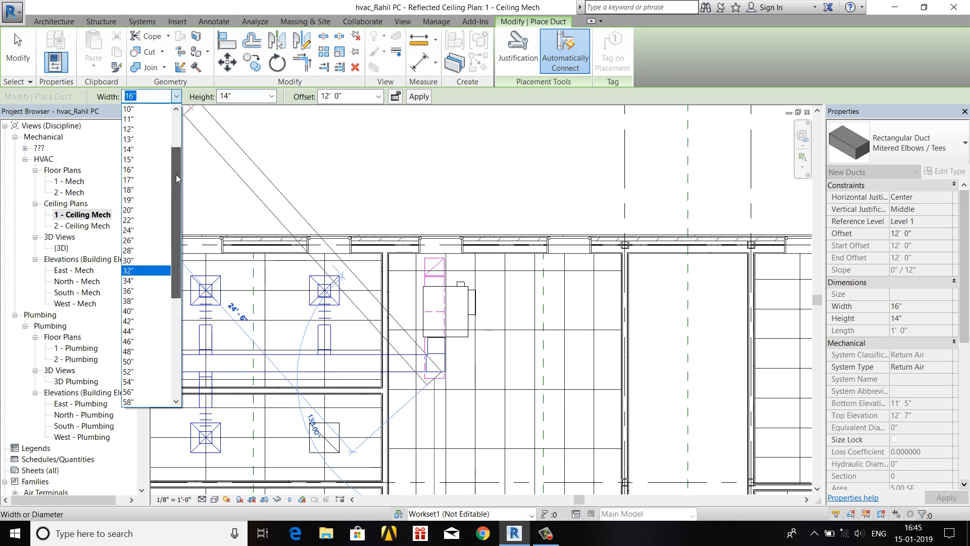
{"action": "scroll", "coordinate": [142, 172], "scroll_direction": "up", "scroll_amount": 2}
{"action": "left_click", "coordinate": [131, 145]}
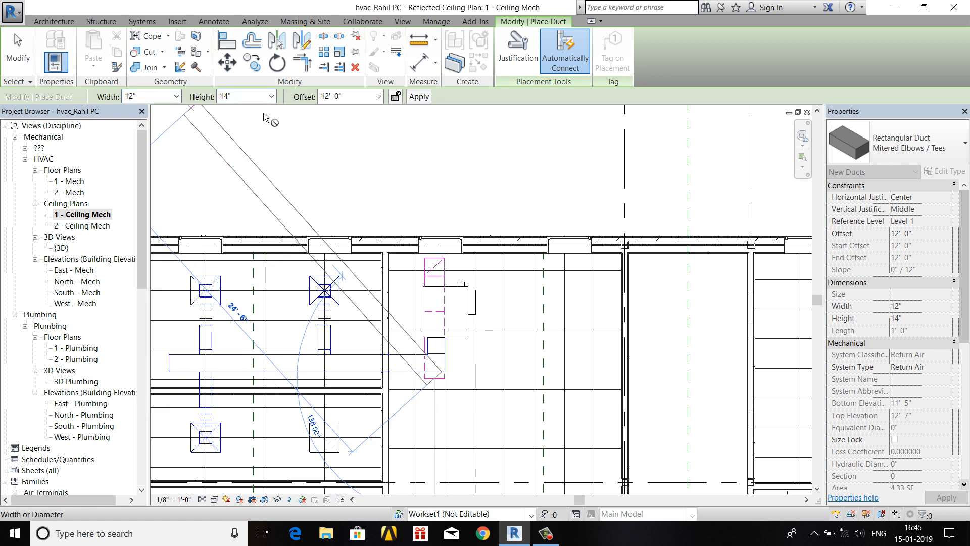
{"action": "left_click", "coordinate": [272, 96]}
{"action": "scroll", "coordinate": [271, 202], "scroll_direction": "up", "scroll_amount": 2}
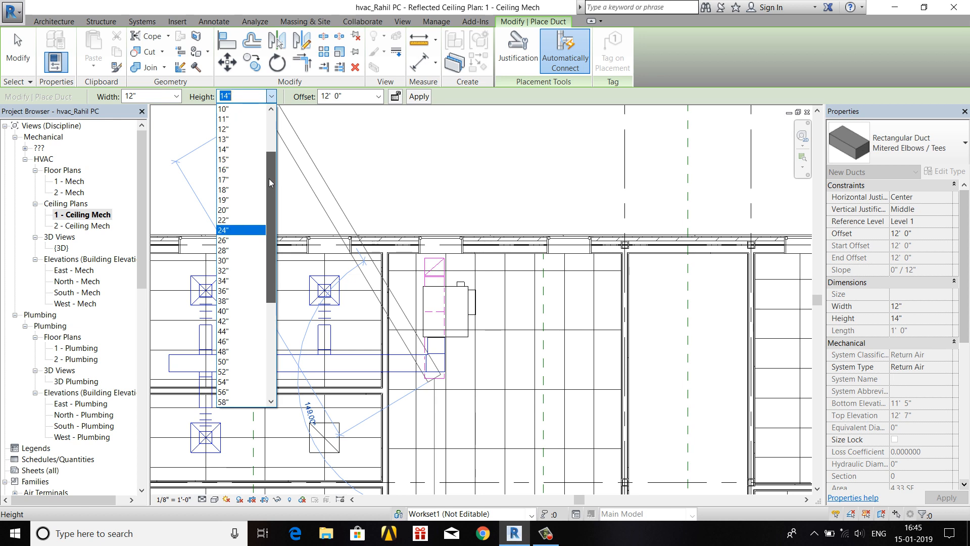
{"action": "left_click", "coordinate": [231, 143]}
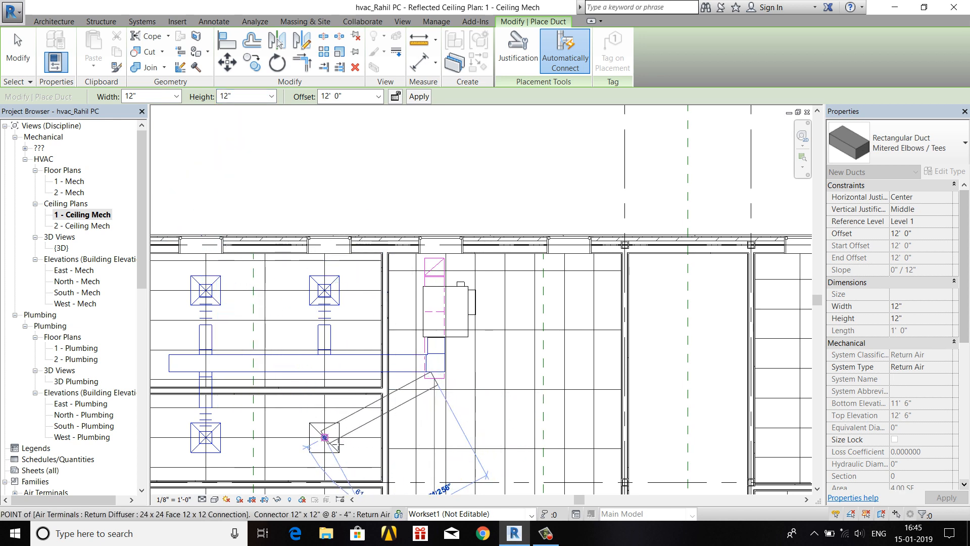
Run the 12" x 12" return duct straight on to the return diffuser's row, turn it across to just past the diffuser, and end the run
{"action": "left_click", "coordinate": [435, 437]}
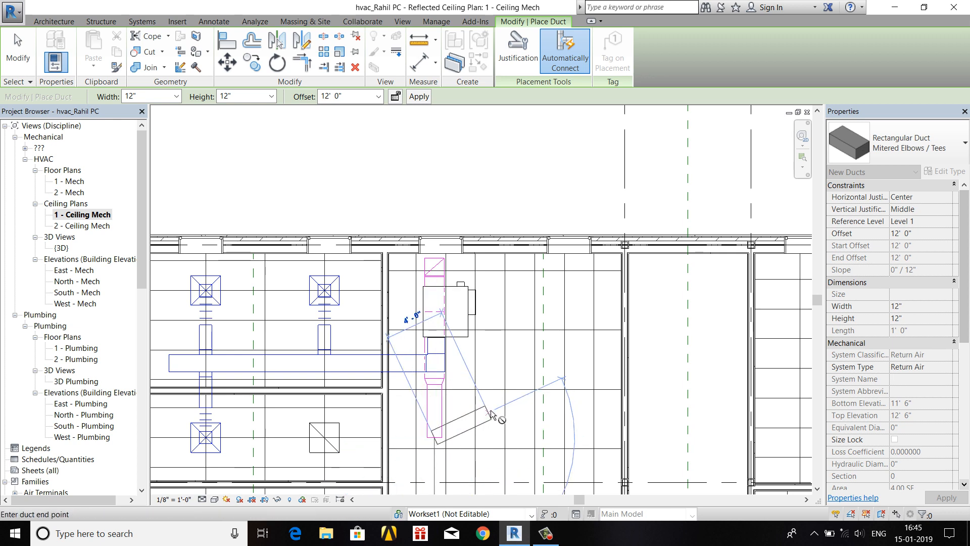
{"action": "middle_click_drag", "start_coordinate": [405, 408], "coordinate": [432, 307]}
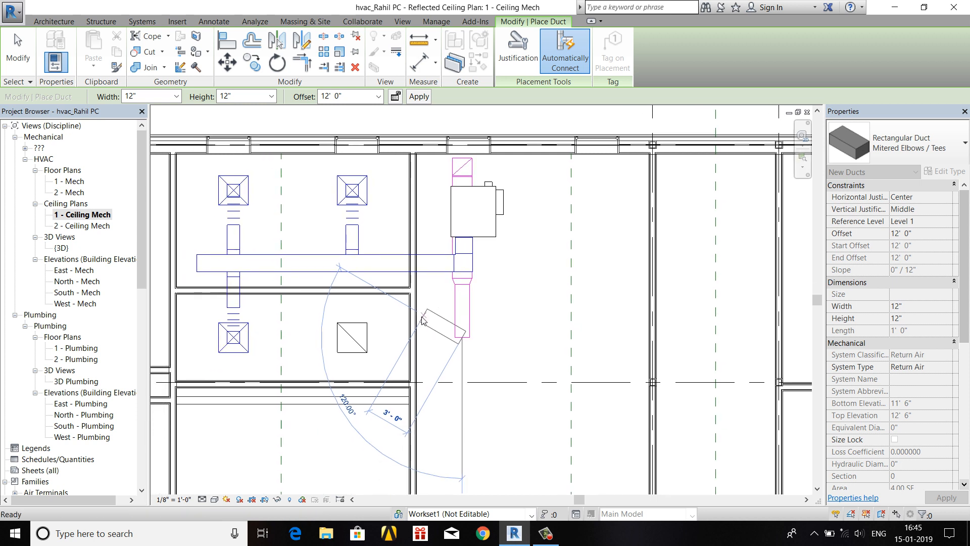
{"action": "left_click", "coordinate": [313, 338]}
{"action": "right_click", "coordinate": [337, 365]}
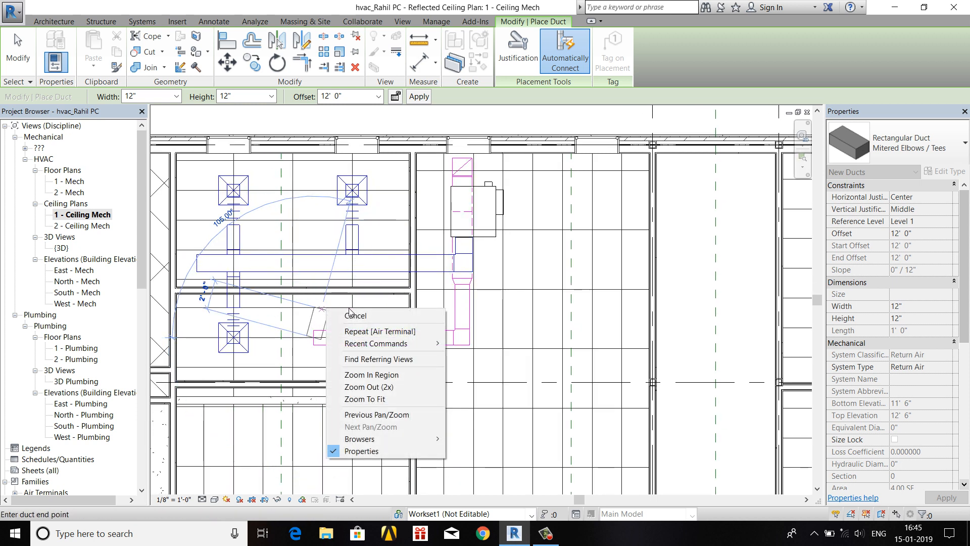
{"action": "left_click", "coordinate": [354, 373]}
{"action": "right_click", "coordinate": [333, 311]}
{"action": "left_click", "coordinate": [354, 317]}
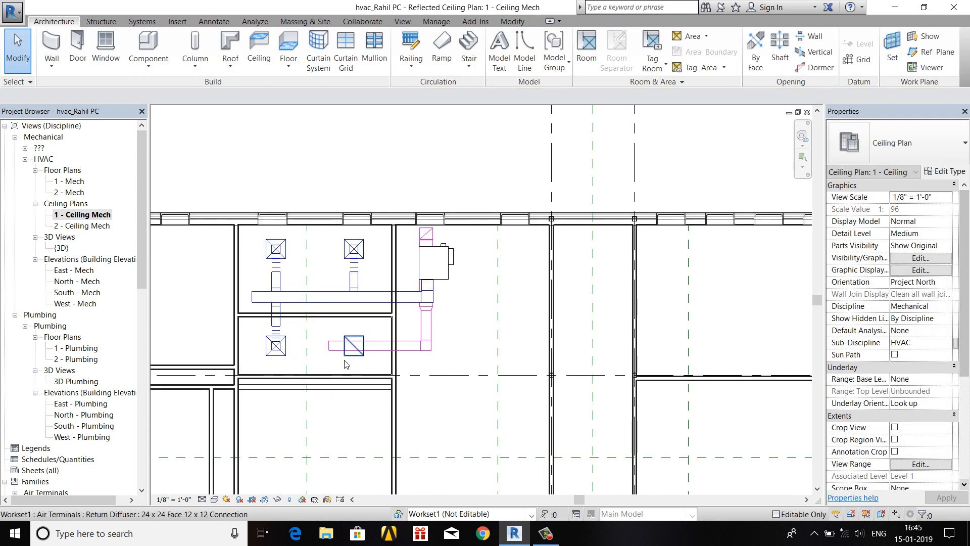
Connect the return diffuser into the horizontal return duct passing over it
{"action": "middle_click_drag", "start_coordinate": [354, 333], "coordinate": [298, 354]}
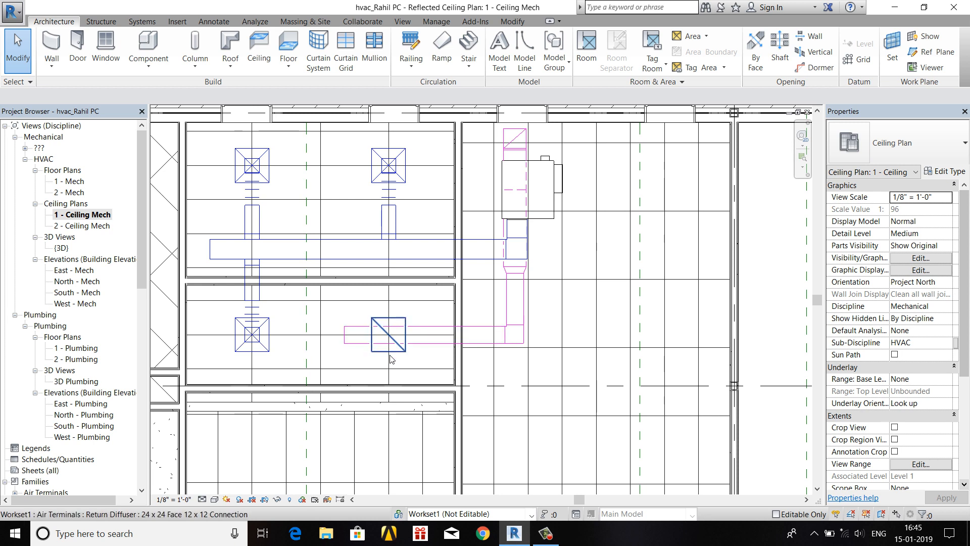
{"action": "scroll", "coordinate": [372, 347], "scroll_direction": "up", "scroll_amount": 2}
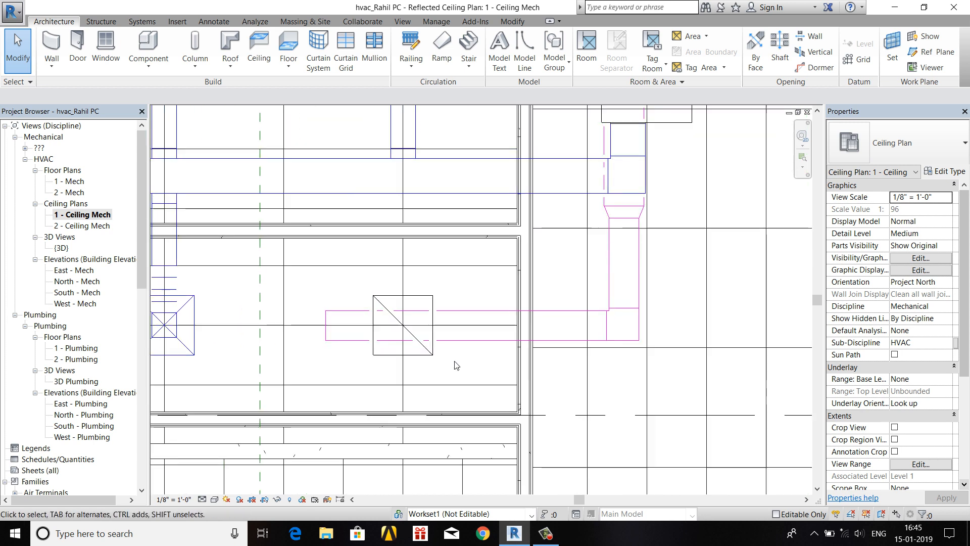
{"action": "left_click", "coordinate": [432, 305]}
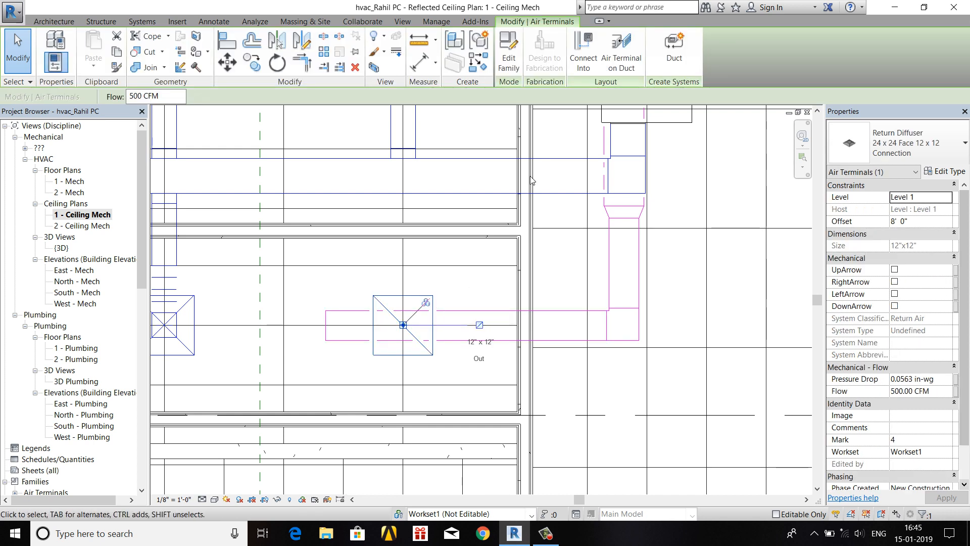
{"action": "left_click", "coordinate": [582, 60]}
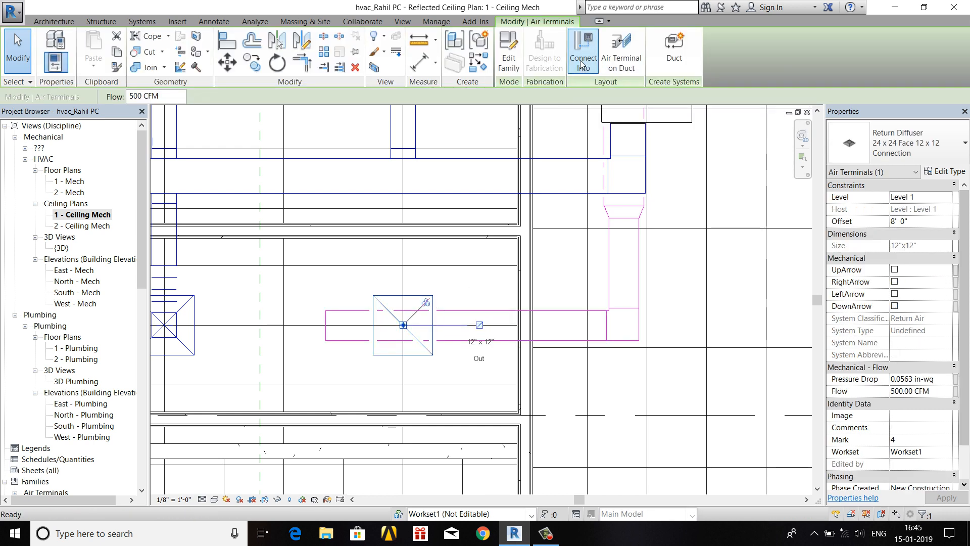
{"action": "left_click", "coordinate": [468, 317]}
{"action": "scroll", "coordinate": [439, 378], "scroll_direction": "down", "scroll_amount": 5}
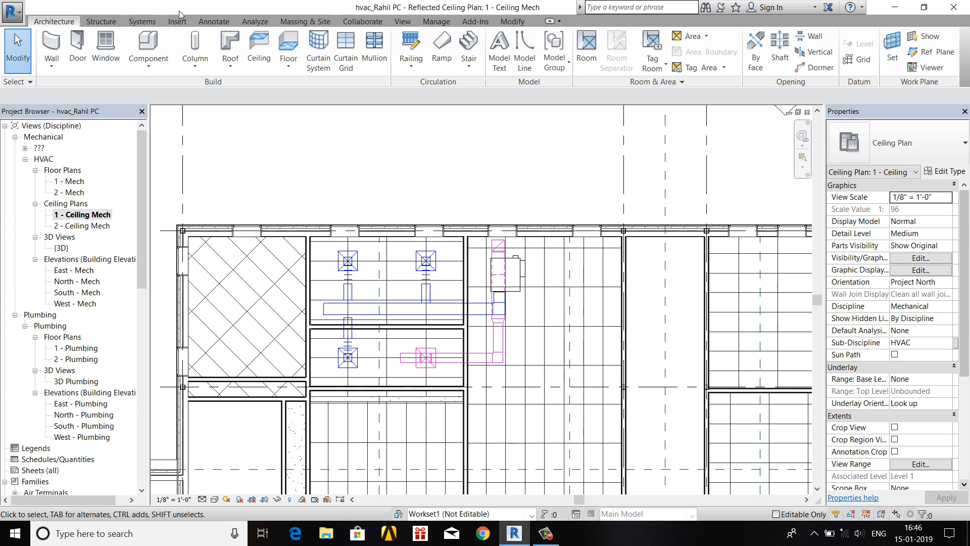
Open the default 3D view and examine how the return duct connects to the return diffuser
{"action": "left_click", "coordinate": [404, 22]}
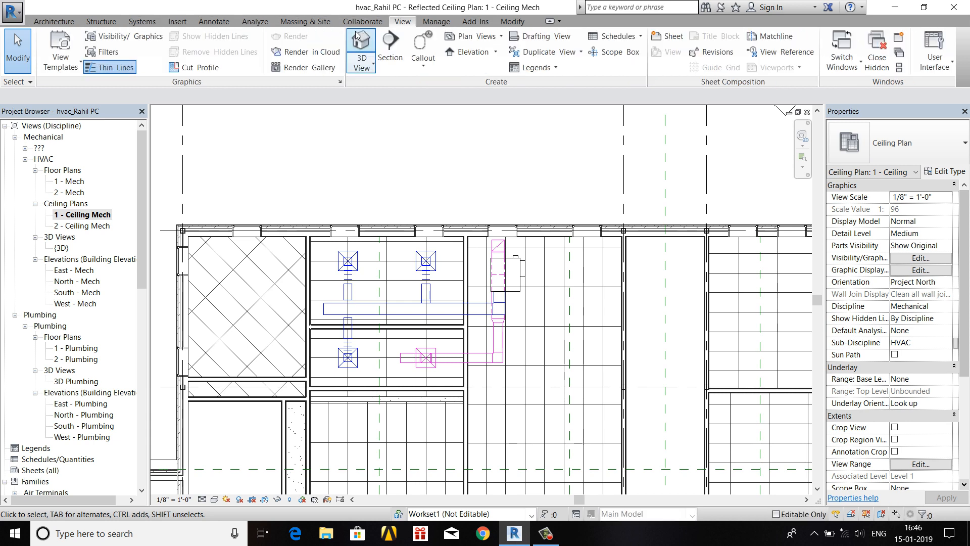
{"action": "left_click", "coordinate": [361, 51]}
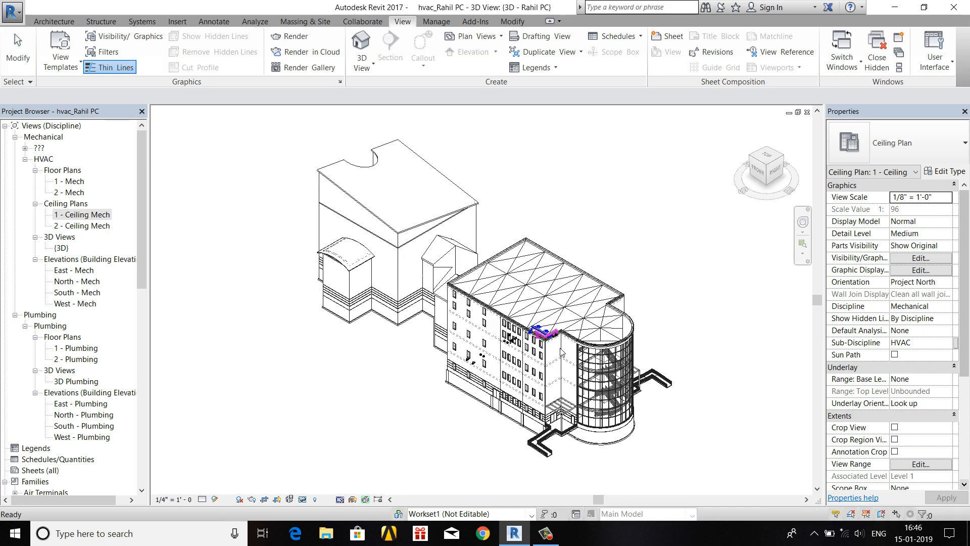
{"action": "scroll", "coordinate": [537, 313], "scroll_direction": "up", "scroll_amount": 8}
{"action": "scroll", "coordinate": [537, 313], "scroll_direction": "up", "scroll_amount": 6}
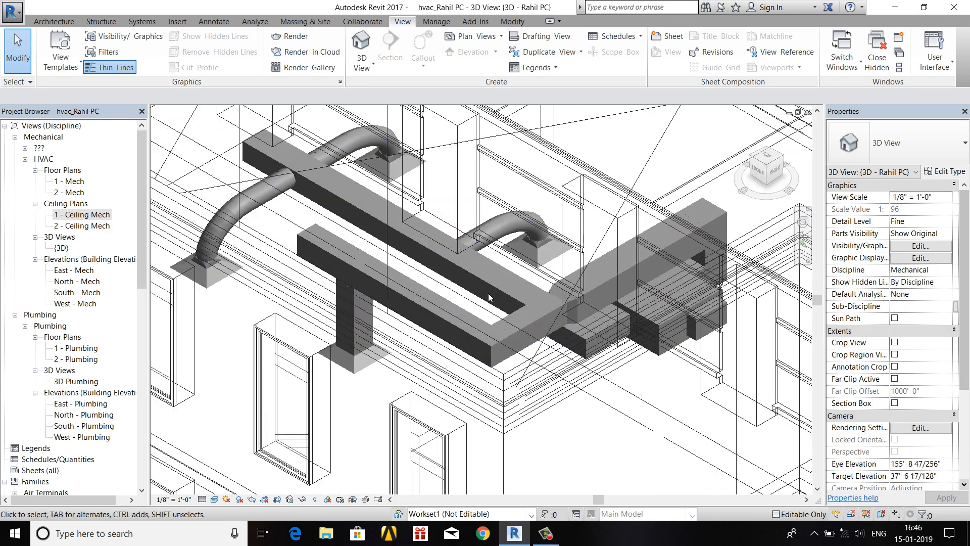
{"action": "middle_click_drag", "start_coordinate": [349, 360], "coordinate": [457, 336]}
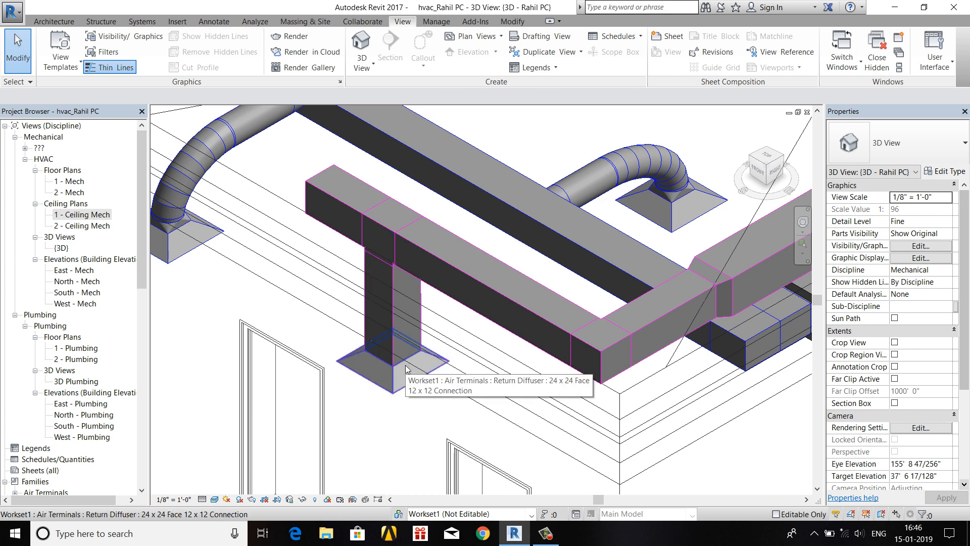
{"action": "right_click", "coordinate": [240, 298]}
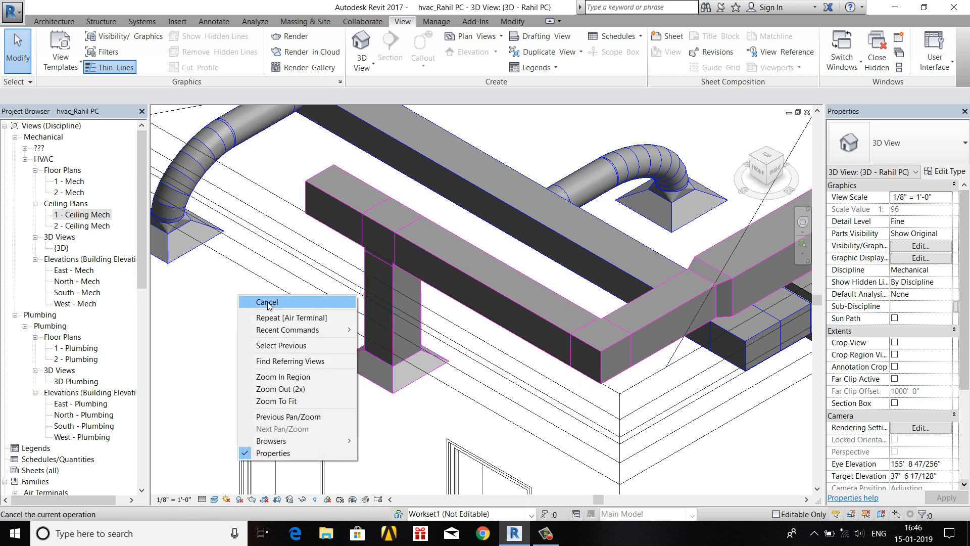
{"action": "left_click", "coordinate": [268, 303]}
{"action": "right_click", "coordinate": [234, 295]}
{"action": "left_click", "coordinate": [258, 303]}
{"action": "scroll", "coordinate": [210, 295], "scroll_direction": "up", "scroll_amount": 3}
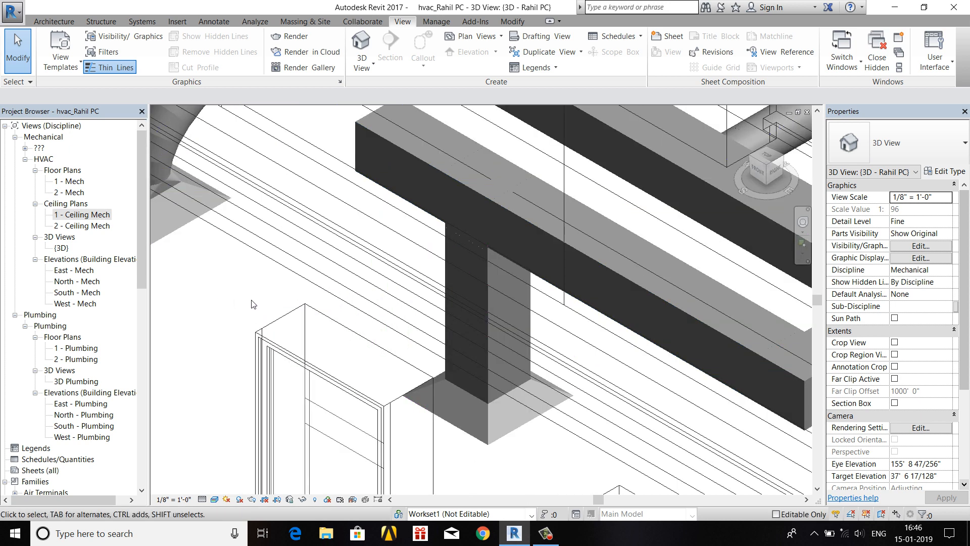
{"action": "scroll", "coordinate": [252, 300], "scroll_direction": "down", "scroll_amount": 3}
{"action": "middle_click_drag", "start_coordinate": [249, 293], "coordinate": [250, 327]}
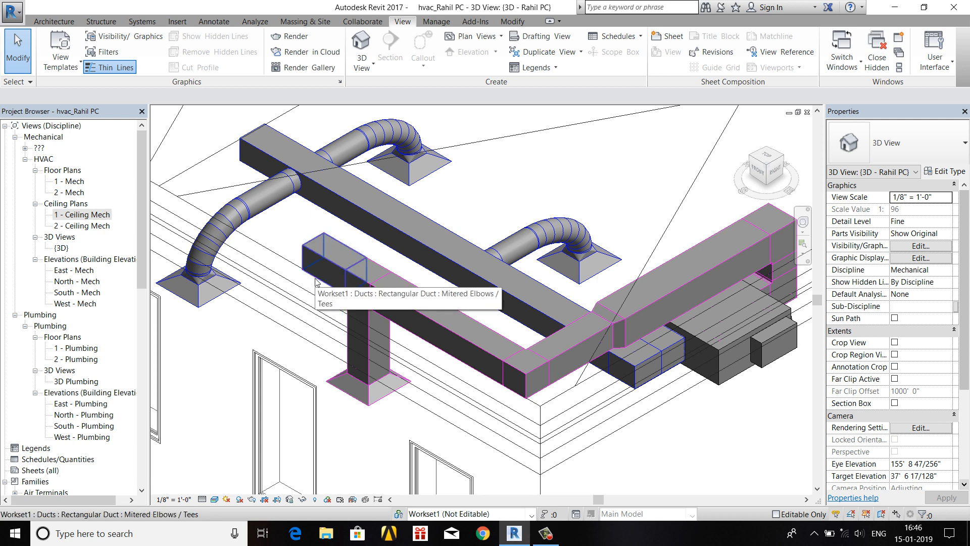
Delete the leftover duct stub beyond the return diffuser's drop and convert the rectangular tee above the drop to an elbow
{"action": "left_click", "coordinate": [338, 277]}
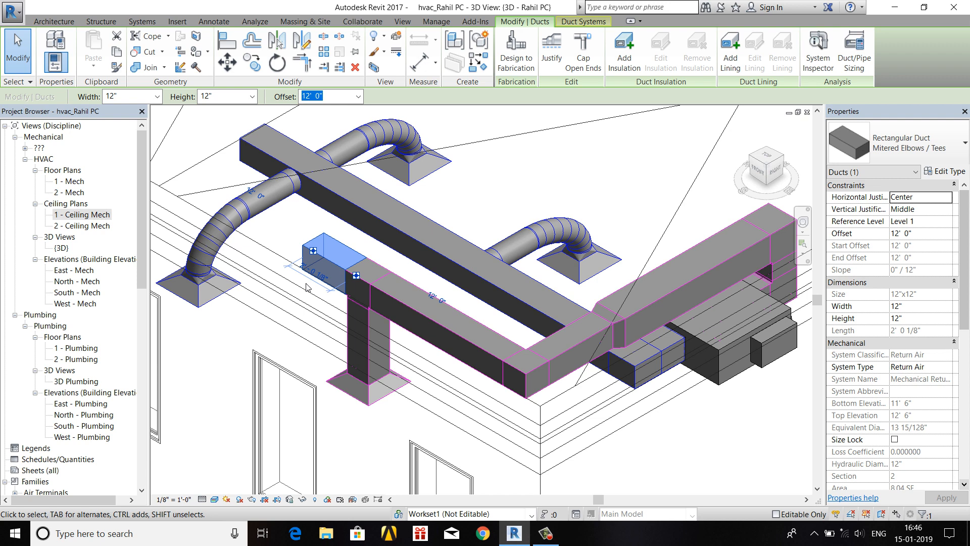
{"action": "key", "text": "Delete"}
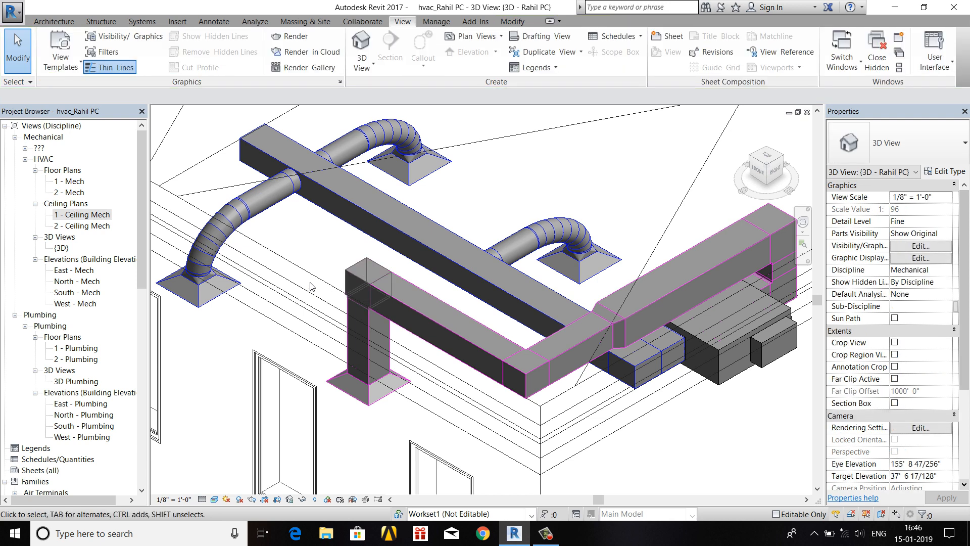
{"action": "left_click", "coordinate": [351, 283]}
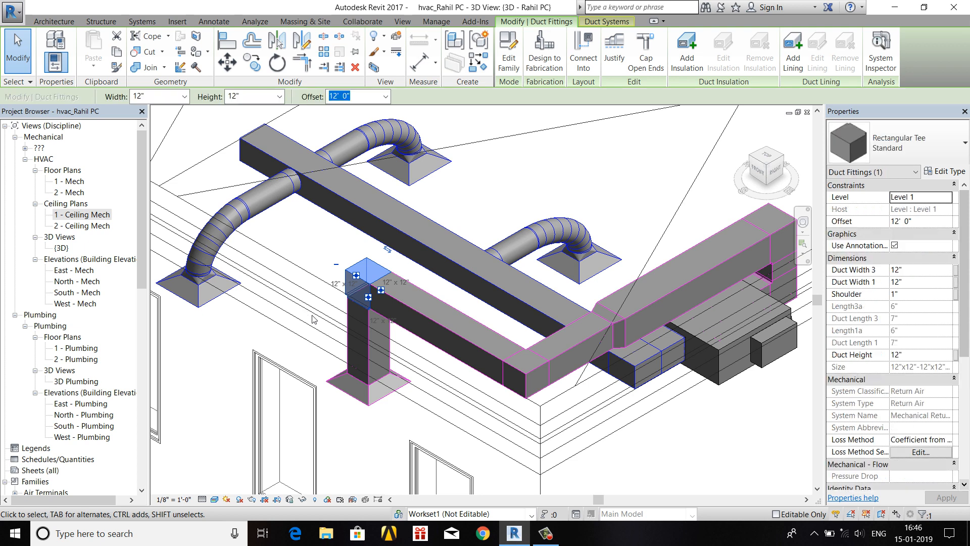
{"action": "scroll", "coordinate": [304, 298], "scroll_direction": "down", "scroll_amount": 2}
{"action": "scroll", "coordinate": [303, 298], "scroll_direction": "up", "scroll_amount": 3}
{"action": "scroll", "coordinate": [303, 299], "scroll_direction": "up", "scroll_amount": 3}
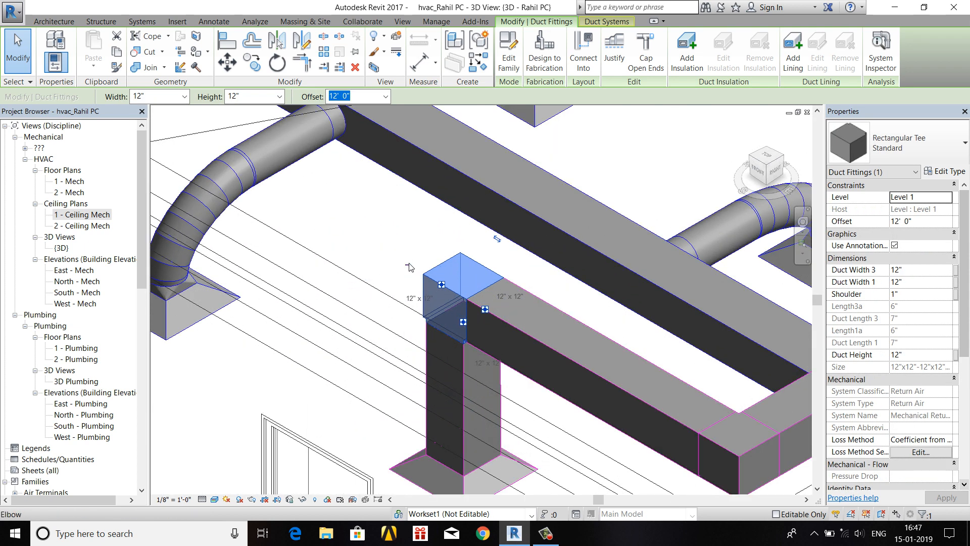
{"action": "left_click", "coordinate": [411, 268]}
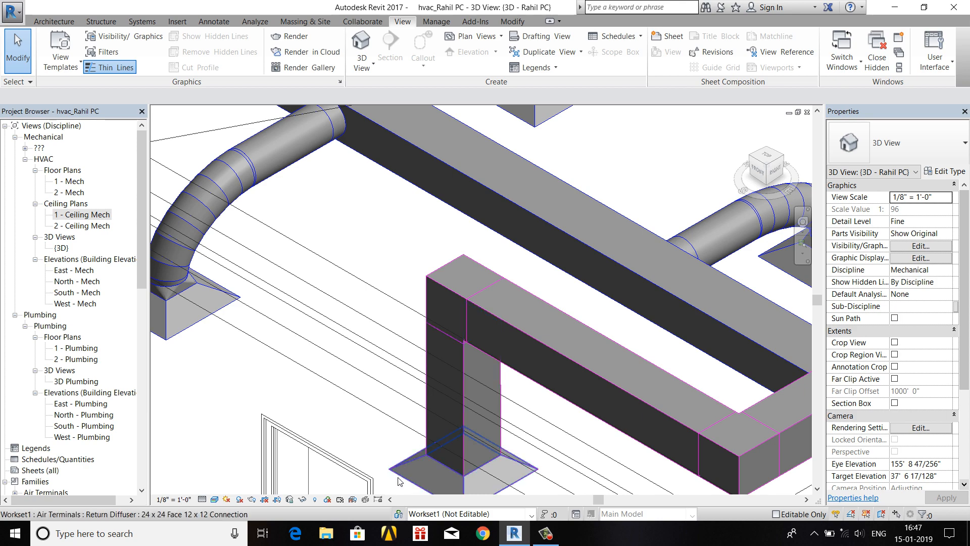
Examine the elbow above the return diffuser and the surrounding supply and return ductwork in 3D
{"action": "scroll", "coordinate": [401, 422], "scroll_direction": "down", "scroll_amount": 5}
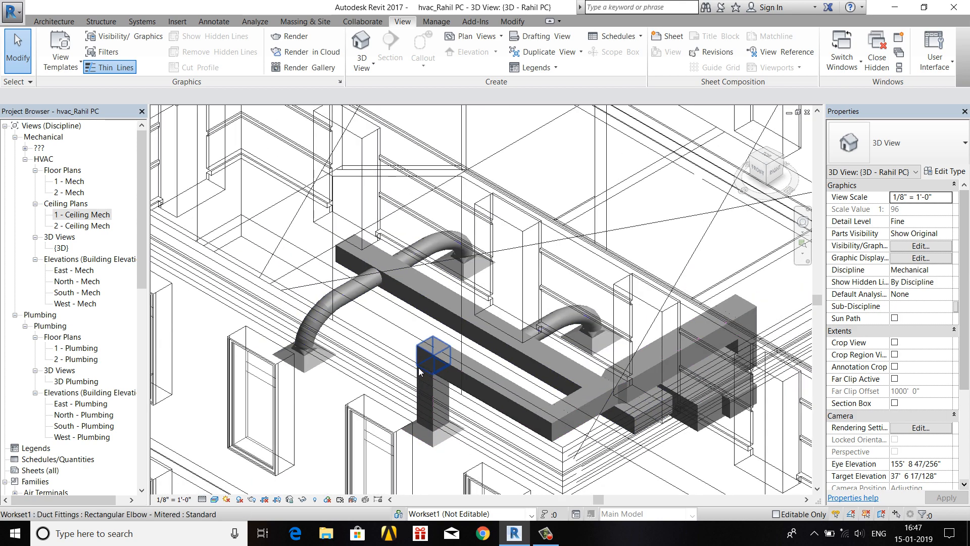
{"action": "scroll", "coordinate": [405, 371], "scroll_direction": "up", "scroll_amount": 2}
{"action": "scroll", "coordinate": [405, 371], "scroll_direction": "down", "scroll_amount": 2}
{"action": "scroll", "coordinate": [410, 352], "scroll_direction": "up", "scroll_amount": 4}
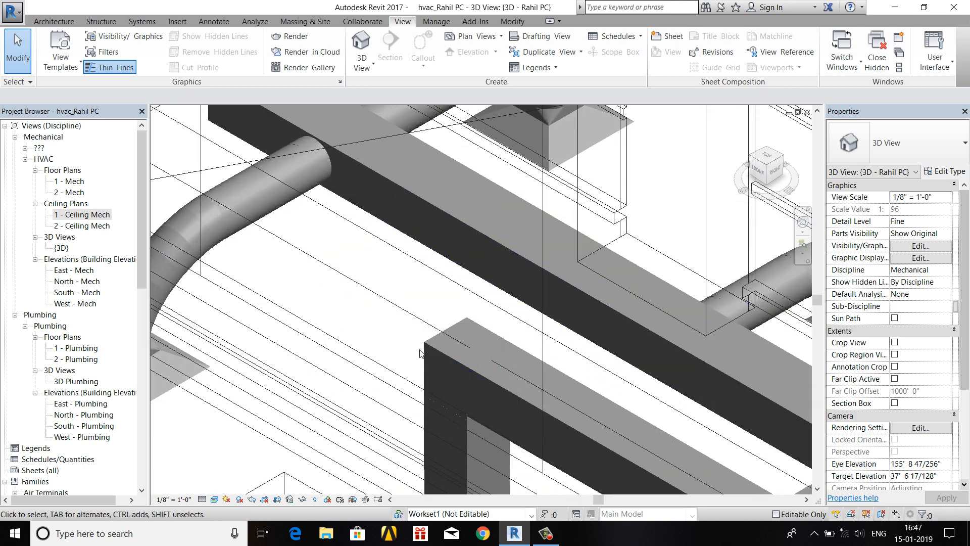
{"action": "scroll", "coordinate": [427, 349], "scroll_direction": "down", "scroll_amount": 2}
{"action": "scroll", "coordinate": [424, 366], "scroll_direction": "down", "scroll_amount": 1}
{"action": "scroll", "coordinate": [425, 367], "scroll_direction": "up", "scroll_amount": 1}
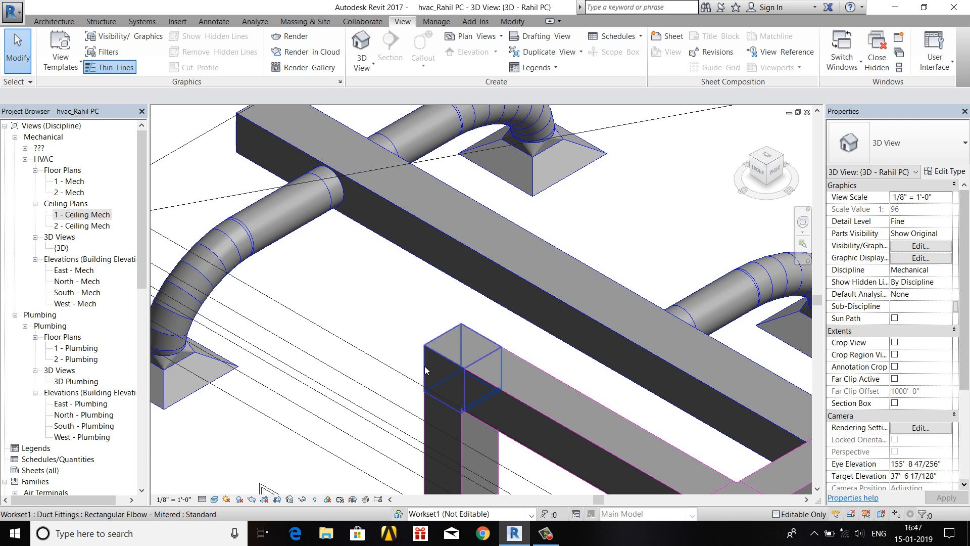
{"action": "scroll", "coordinate": [583, 329], "scroll_direction": "down", "scroll_amount": 5}
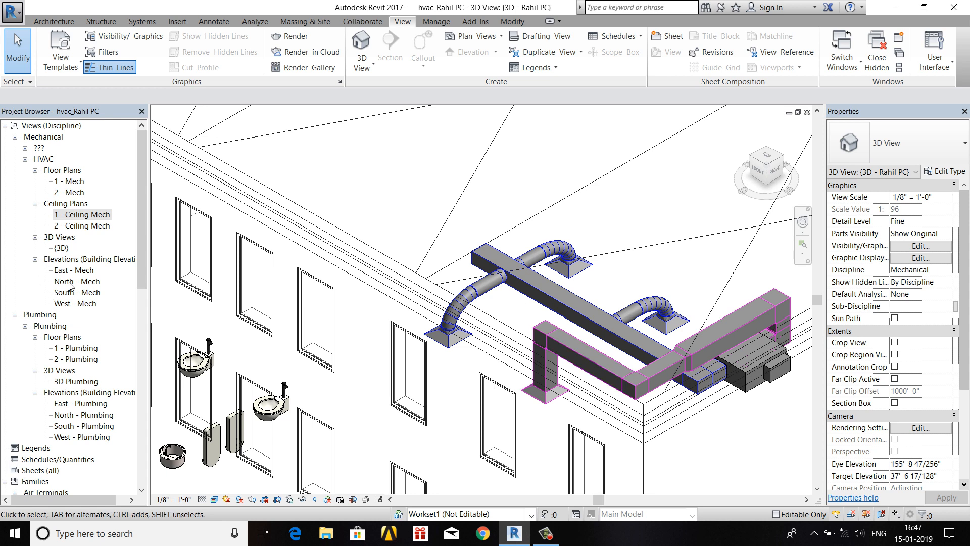
Return to the 1 - Ceiling Mech plan at the supply and return ductwork
{"action": "double_click", "coordinate": [76, 217]}
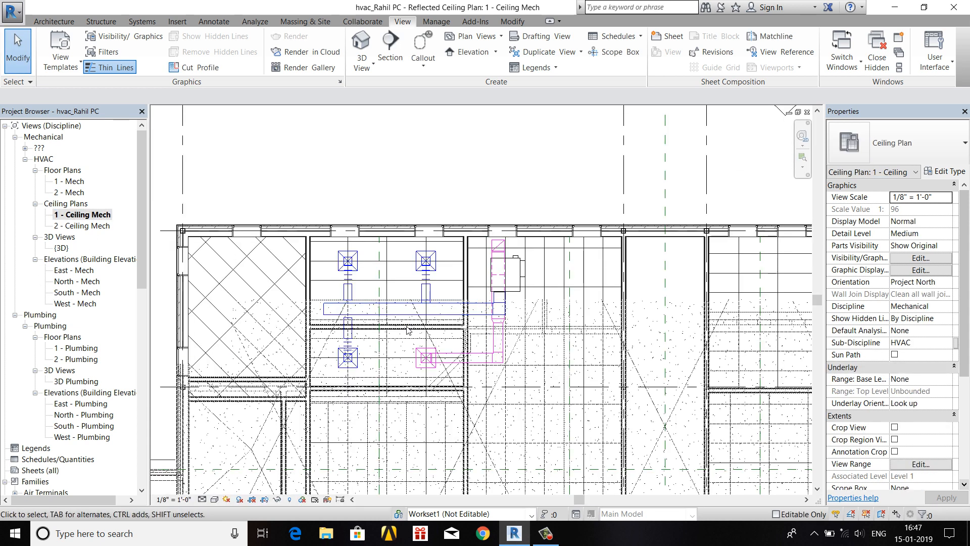
{"action": "scroll", "coordinate": [408, 330], "scroll_direction": "up", "scroll_amount": 2}
{"action": "middle_click_drag", "start_coordinate": [407, 331], "coordinate": [387, 401]}
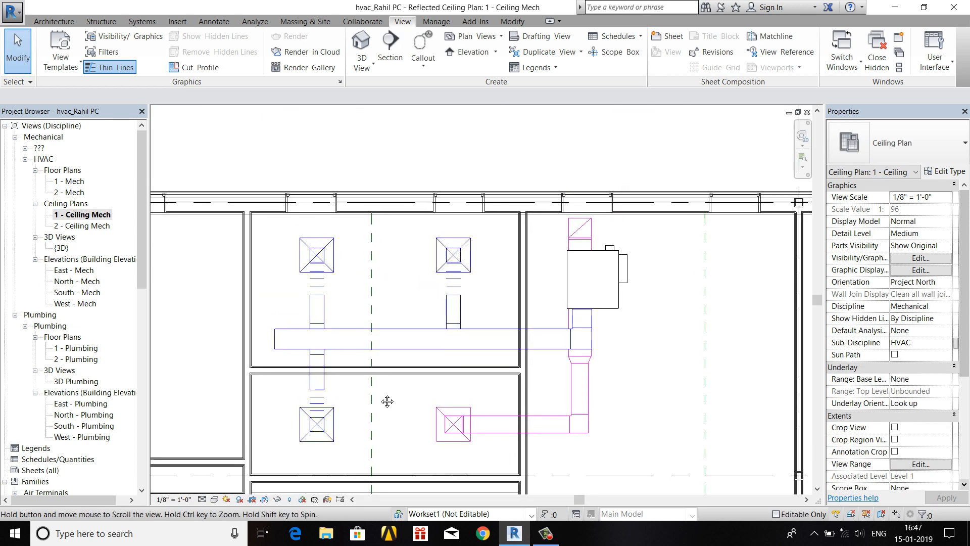
Try to cap the open end of the rectangular supply main duct with a Standard Round Endcap
{"action": "scroll", "coordinate": [358, 311], "scroll_direction": "up", "scroll_amount": 1}
{"action": "middle_click_drag", "start_coordinate": [382, 285], "coordinate": [409, 278]}
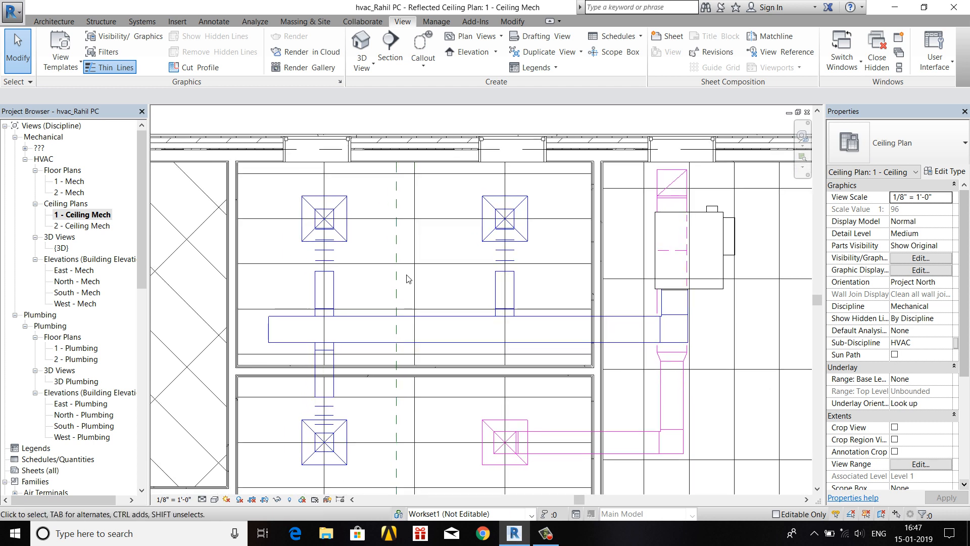
{"action": "left_click", "coordinate": [131, 23]}
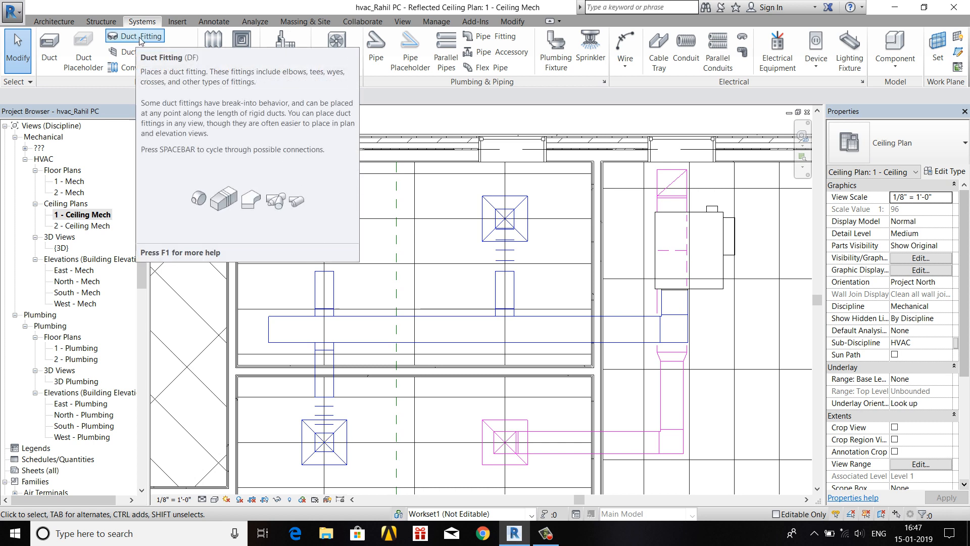
{"action": "left_click", "coordinate": [141, 40]}
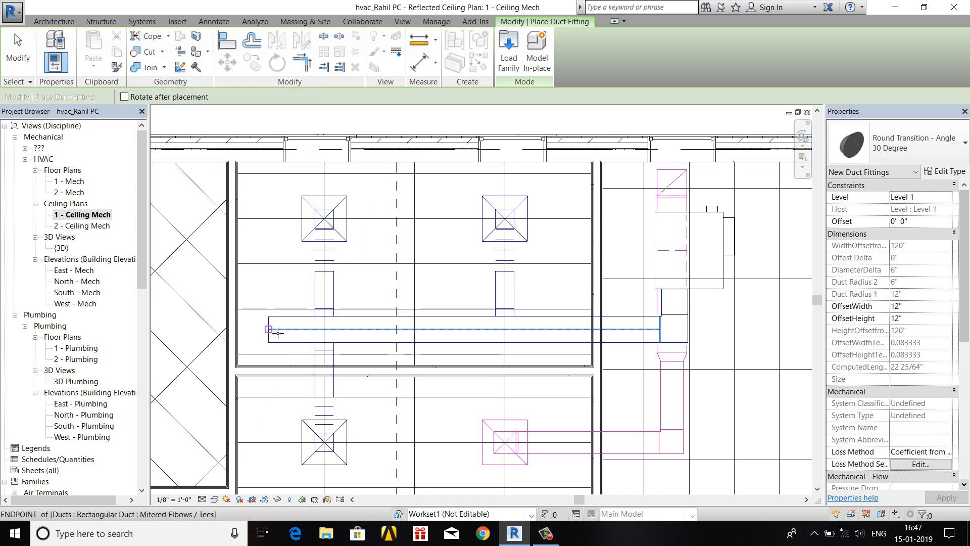
{"action": "left_click", "coordinate": [950, 138]}
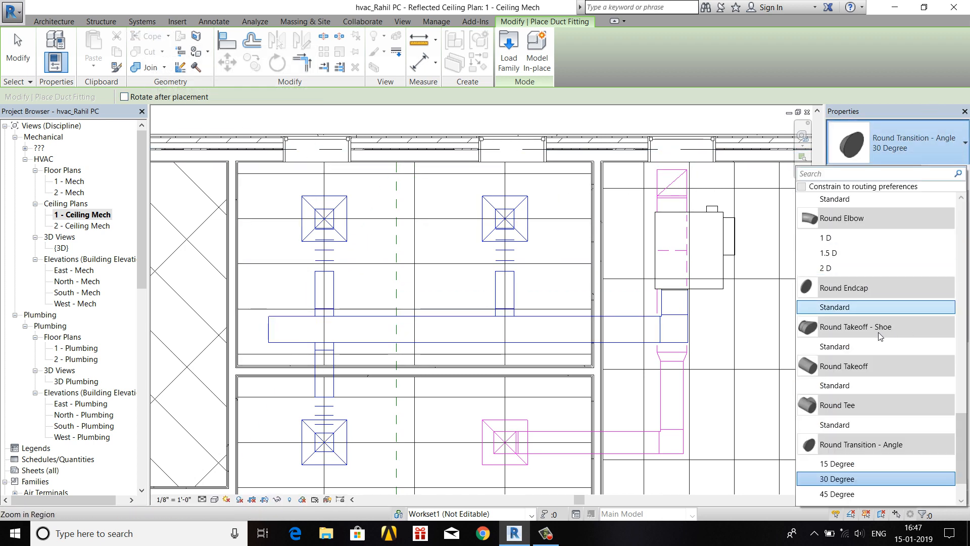
{"action": "scroll", "coordinate": [878, 334], "scroll_direction": "down", "scroll_amount": 1}
{"action": "scroll", "coordinate": [871, 364], "scroll_direction": "up", "scroll_amount": 3}
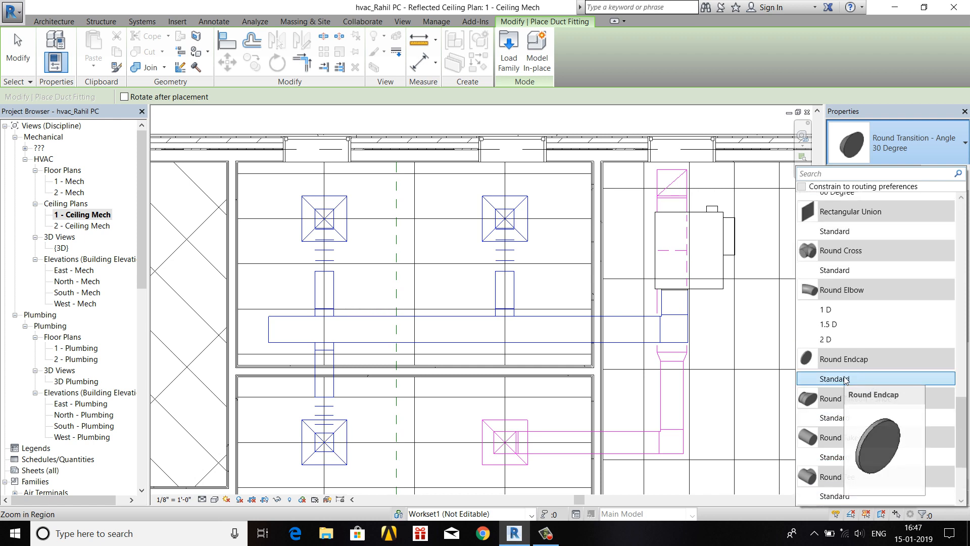
{"action": "left_click", "coordinate": [846, 379]}
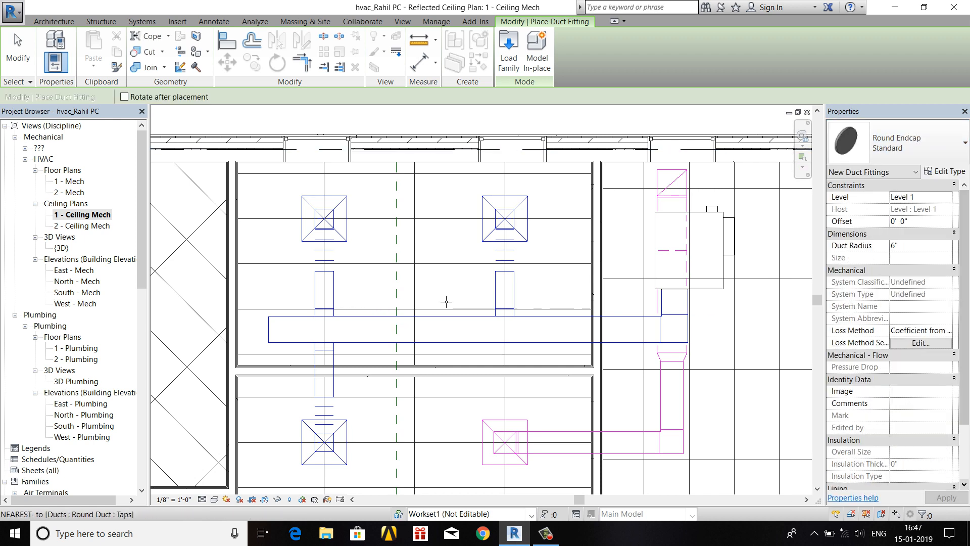
{"action": "left_click", "coordinate": [274, 334]}
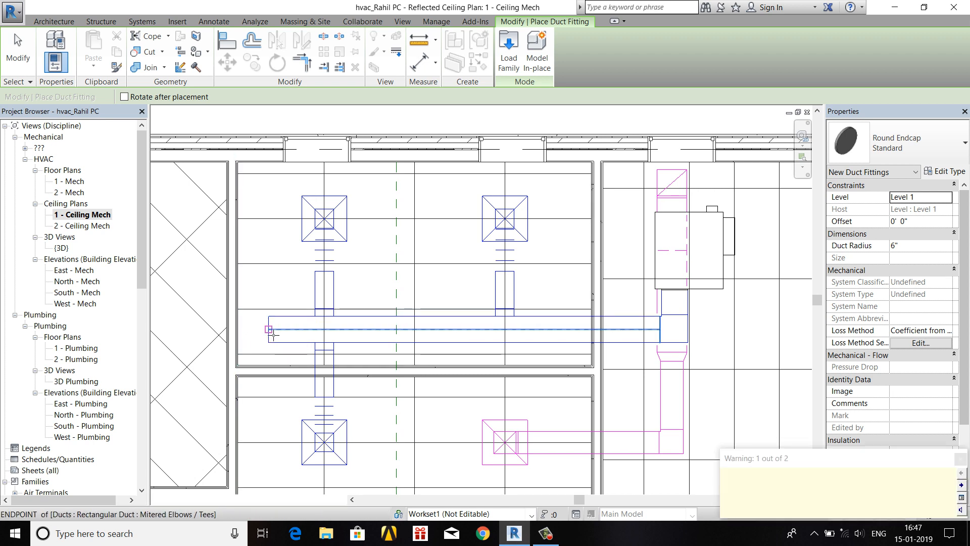
{"action": "right_click", "coordinate": [753, 211]}
{"action": "left_click", "coordinate": [776, 219]}
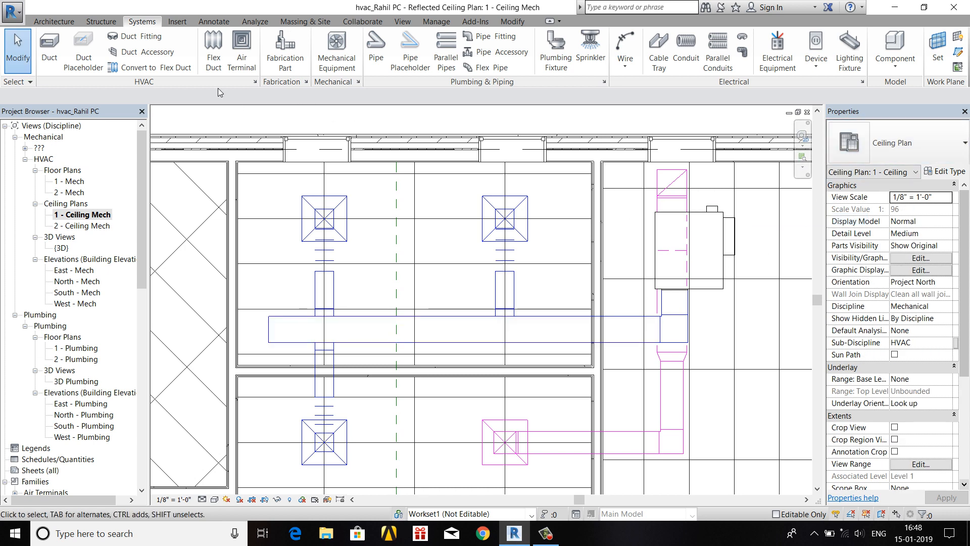
Cap the open end of the supply main duct with a Standard Rectangular Endcap duct fitting
{"action": "left_click", "coordinate": [157, 36]}
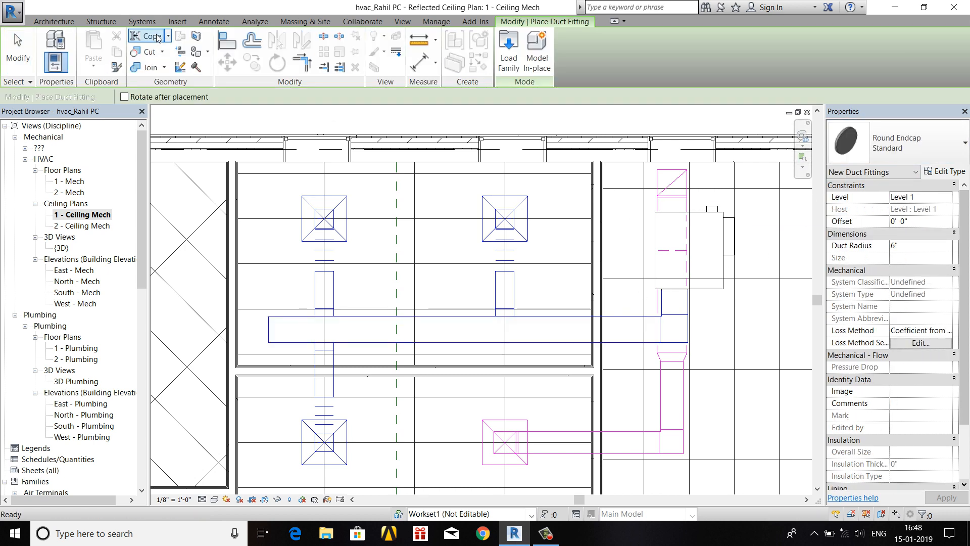
{"action": "left_click", "coordinate": [897, 144]}
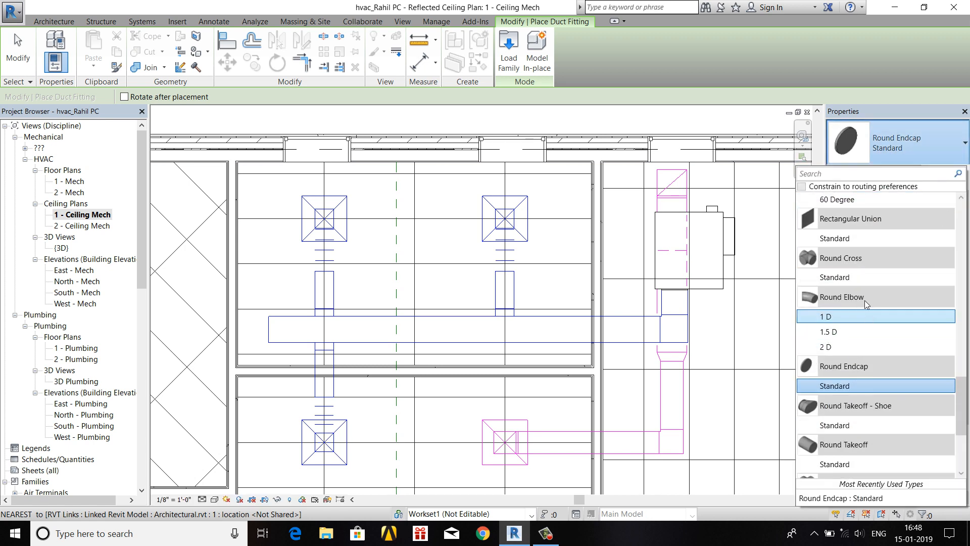
{"action": "scroll", "coordinate": [850, 229], "scroll_direction": "up", "scroll_amount": 2}
{"action": "scroll", "coordinate": [850, 228], "scroll_direction": "up", "scroll_amount": 7}
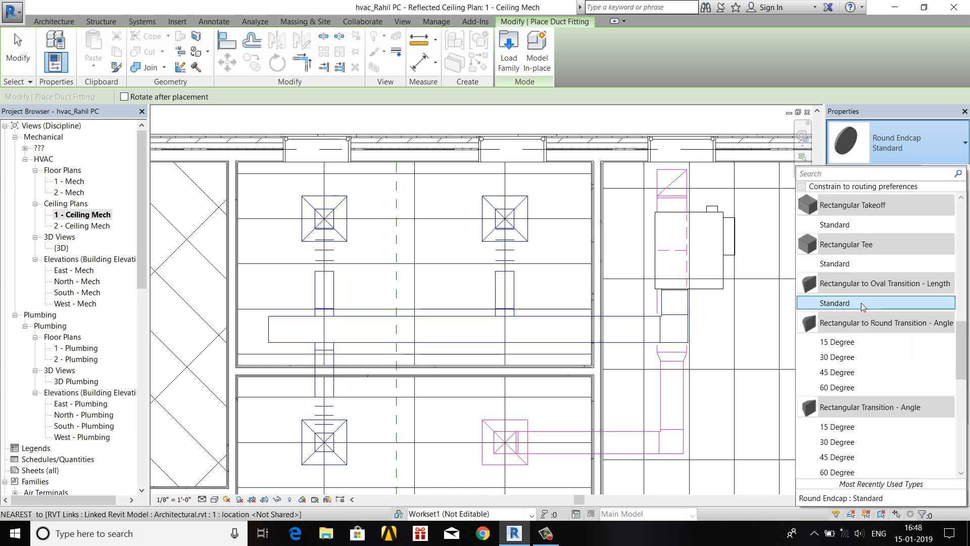
{"action": "scroll", "coordinate": [861, 302], "scroll_direction": "up", "scroll_amount": 2}
{"action": "left_click", "coordinate": [844, 247]}
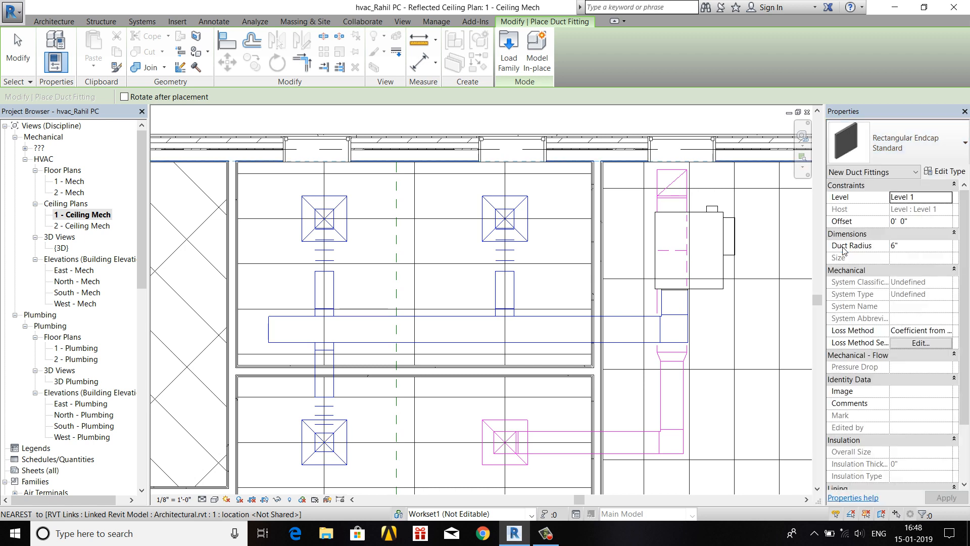
{"action": "left_click", "coordinate": [276, 335]}
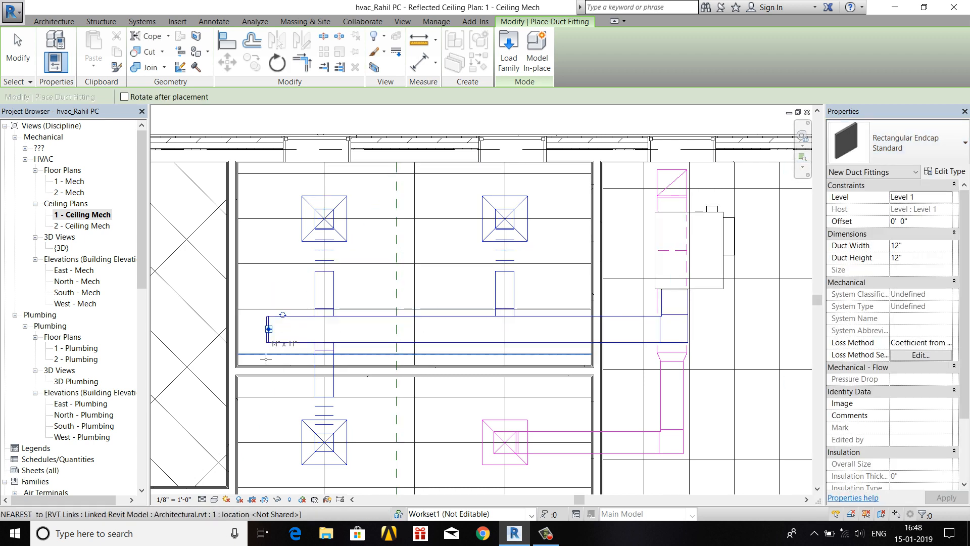
{"action": "scroll", "coordinate": [602, 389], "scroll_direction": "down", "scroll_amount": 2}
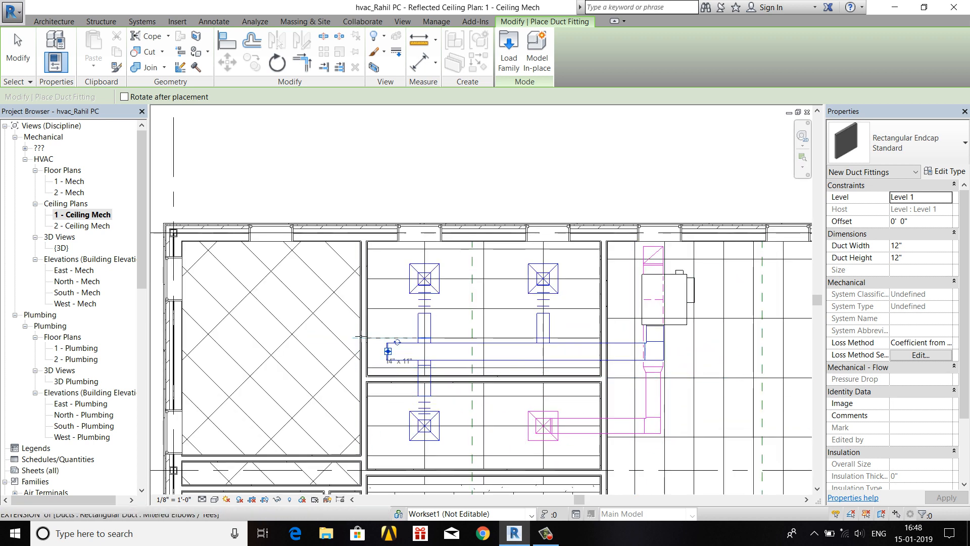
{"action": "right_click", "coordinate": [453, 184]}
{"action": "left_click", "coordinate": [463, 186]}
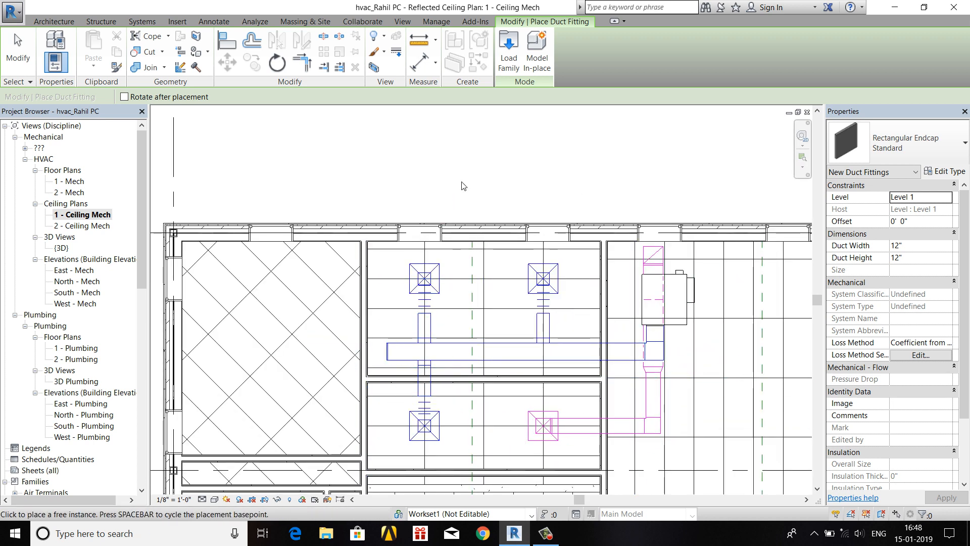
{"action": "right_click", "coordinate": [463, 186]}
{"action": "left_click", "coordinate": [478, 190]}
Examine the endcap on the supply main duct and the surrounding ductwork in the ceiling plan
{"action": "scroll", "coordinate": [450, 308], "scroll_direction": "up", "scroll_amount": 4}
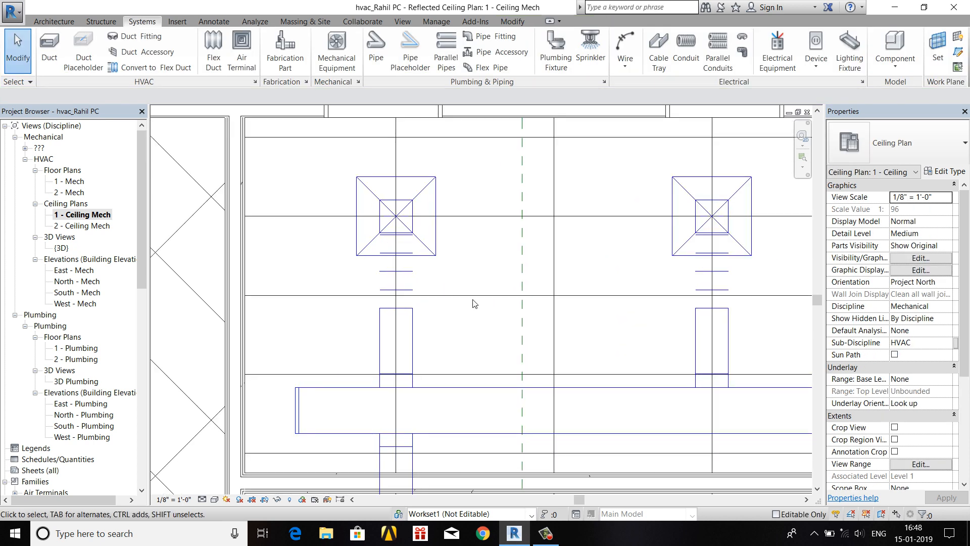
{"action": "scroll", "coordinate": [481, 392], "scroll_direction": "down", "scroll_amount": 4}
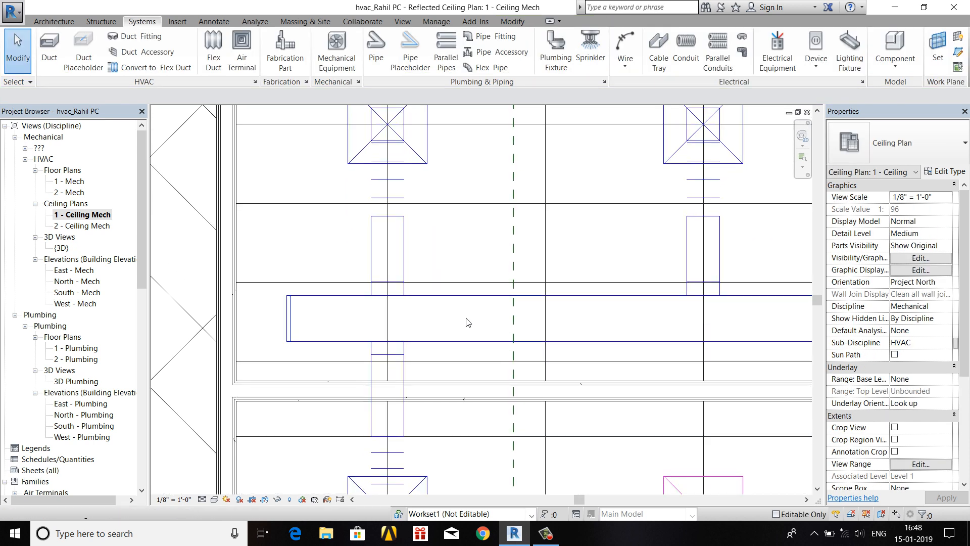
{"action": "scroll", "coordinate": [469, 329], "scroll_direction": "down", "scroll_amount": 3}
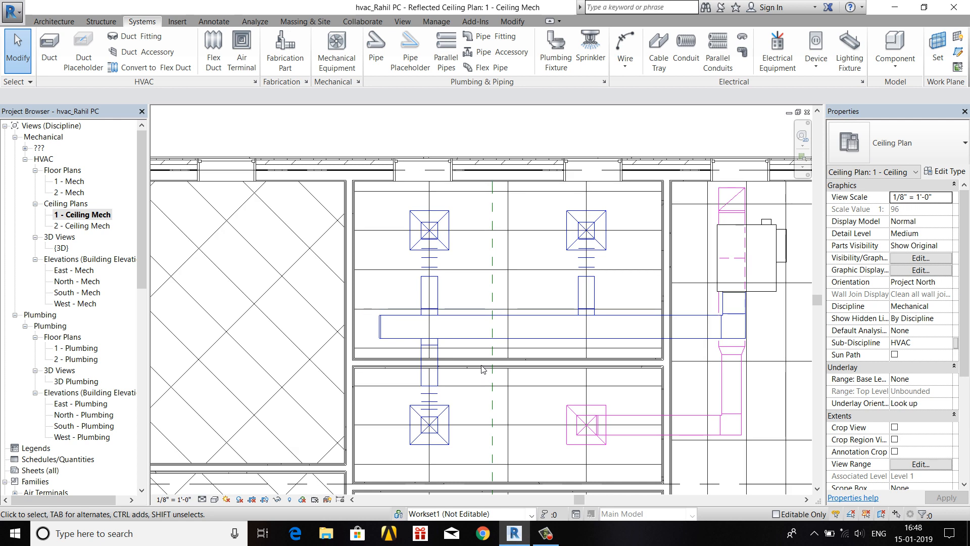
{"action": "scroll", "coordinate": [399, 343], "scroll_direction": "up", "scroll_amount": 5}
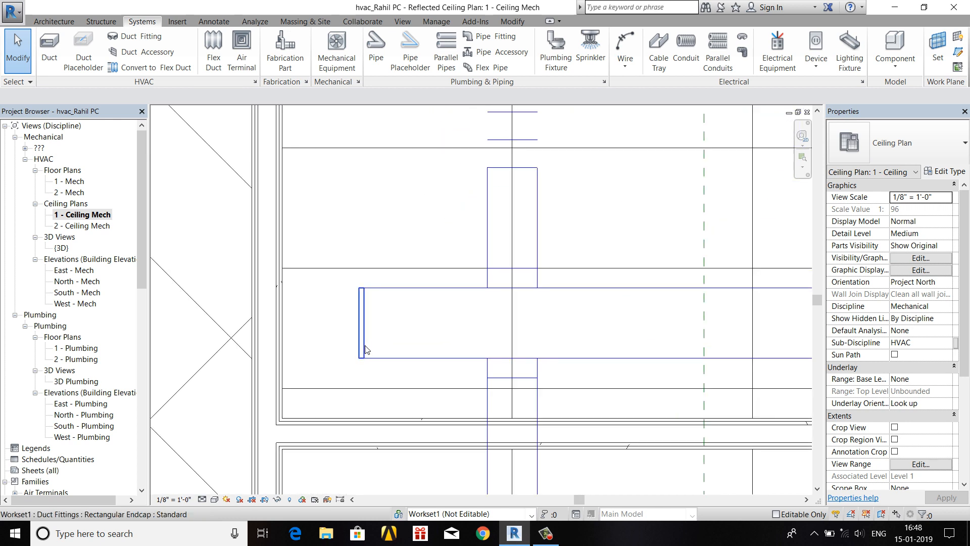
{"action": "scroll", "coordinate": [365, 351], "scroll_direction": "down", "scroll_amount": 4}
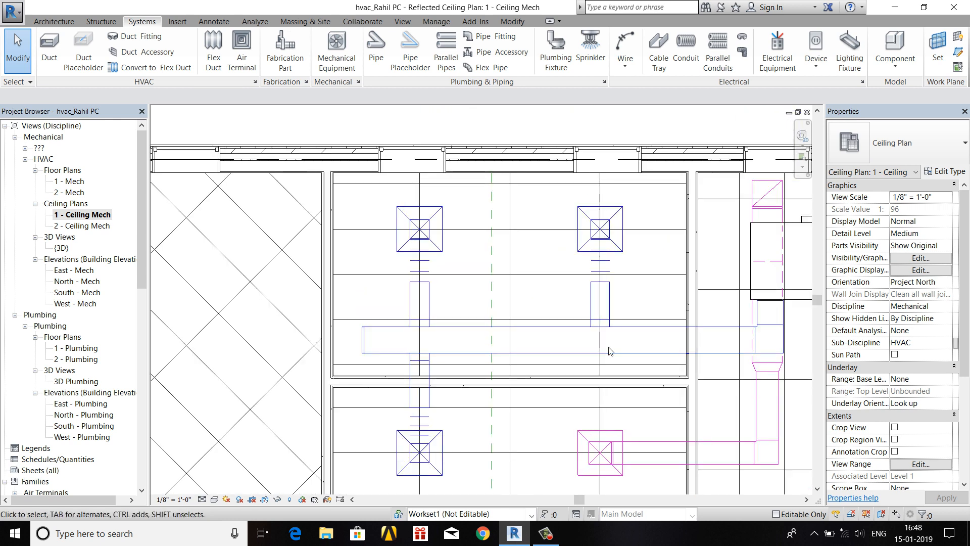
{"action": "scroll", "coordinate": [571, 298], "scroll_direction": "down", "scroll_amount": 3}
{"action": "scroll", "coordinate": [472, 332], "scroll_direction": "up", "scroll_amount": 2}
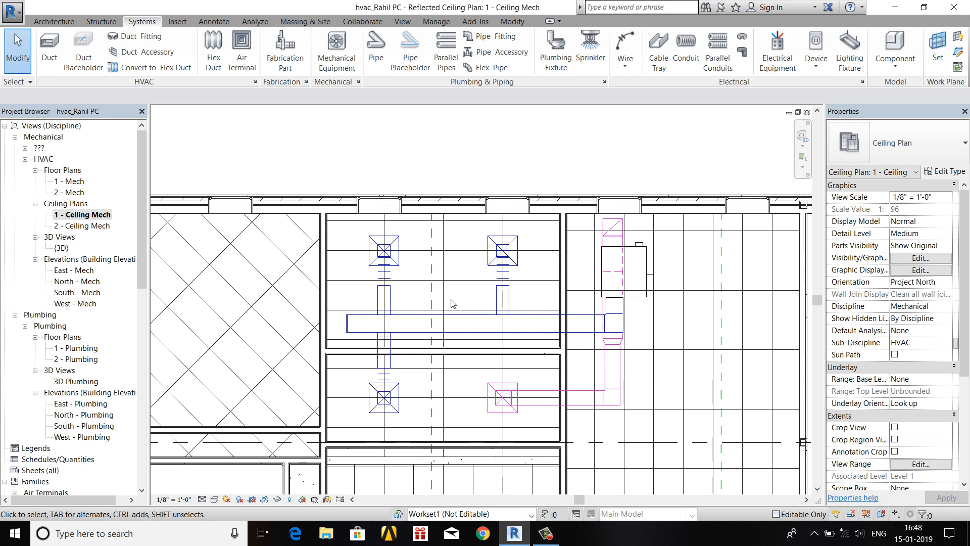
Start placing a duct accessory and browse for a family to load in the RVT 16 Libraries folder US Imperial
{"action": "left_click", "coordinate": [169, 55]}
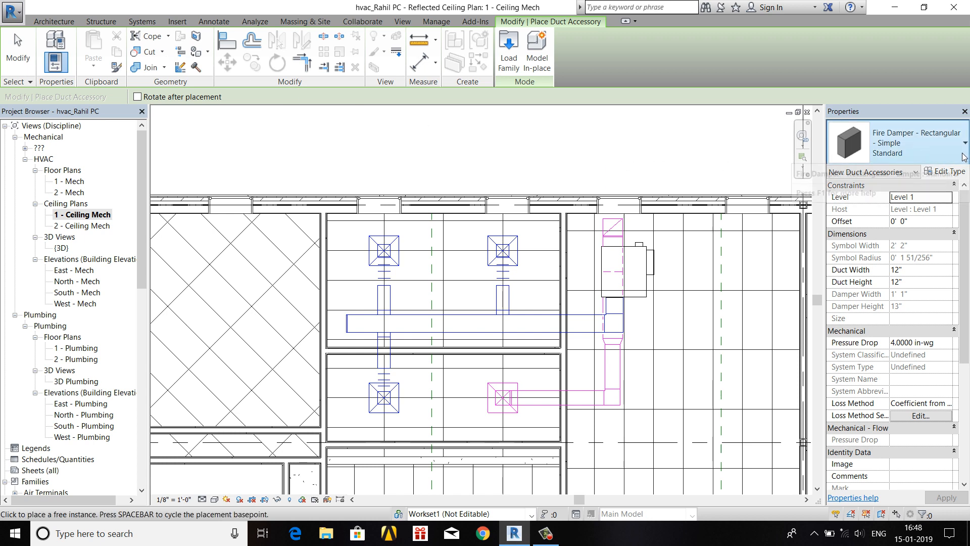
{"action": "left_click", "coordinate": [964, 157]}
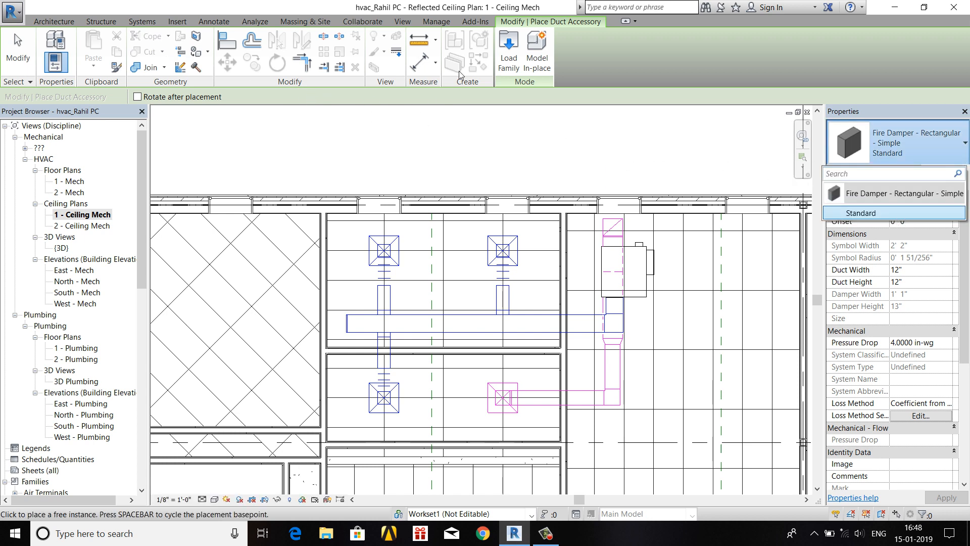
{"action": "left_click", "coordinate": [504, 63]}
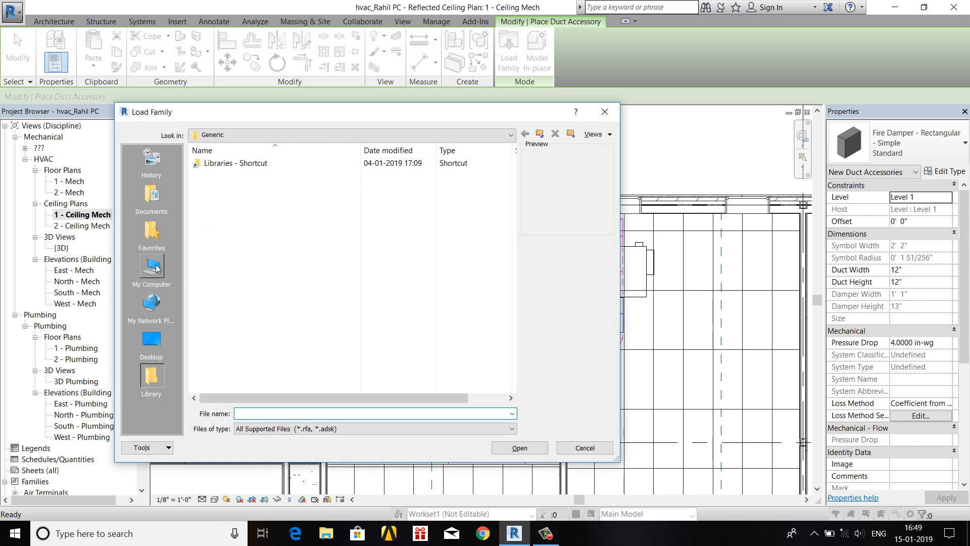
{"action": "left_click", "coordinate": [153, 266]}
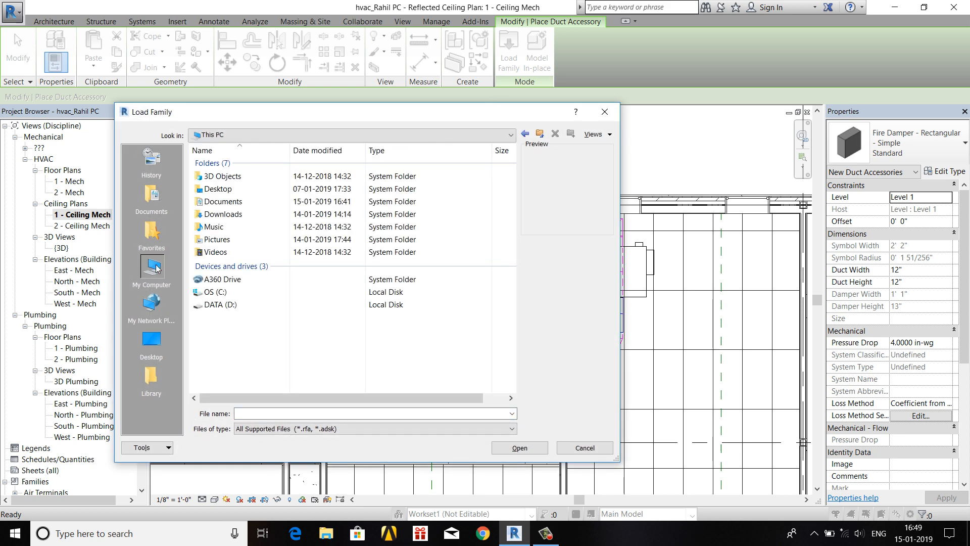
{"action": "double_click", "coordinate": [249, 306]}
{"action": "double_click", "coordinate": [246, 261]}
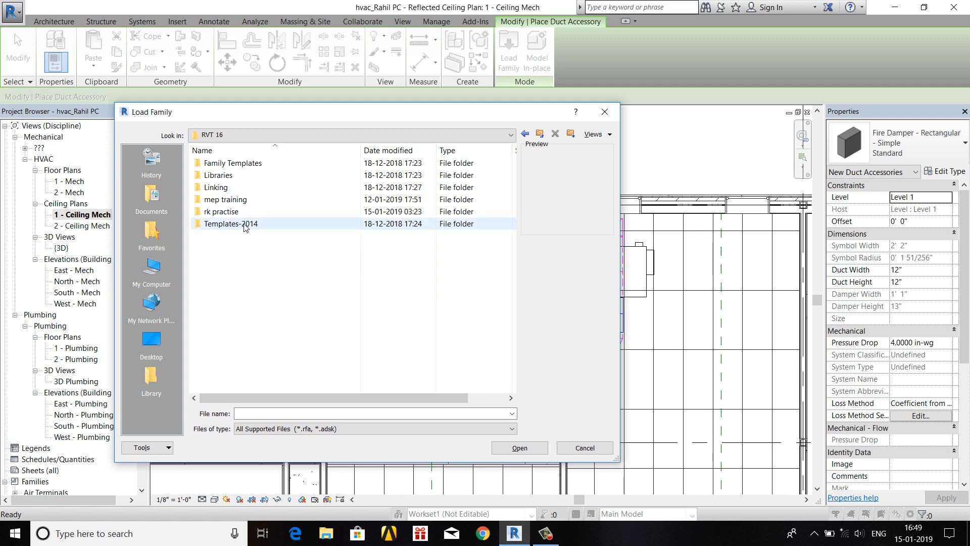
{"action": "double_click", "coordinate": [255, 175]}
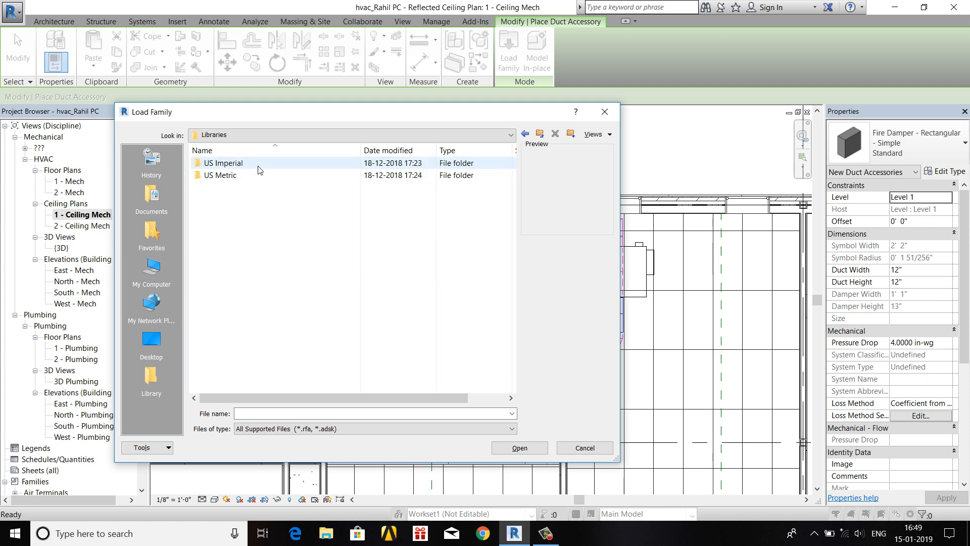
{"action": "double_click", "coordinate": [258, 164]}
Load the Balancing Damper - Round family from the duct Accessories folder Dampers
{"action": "double_click", "coordinate": [251, 284]}
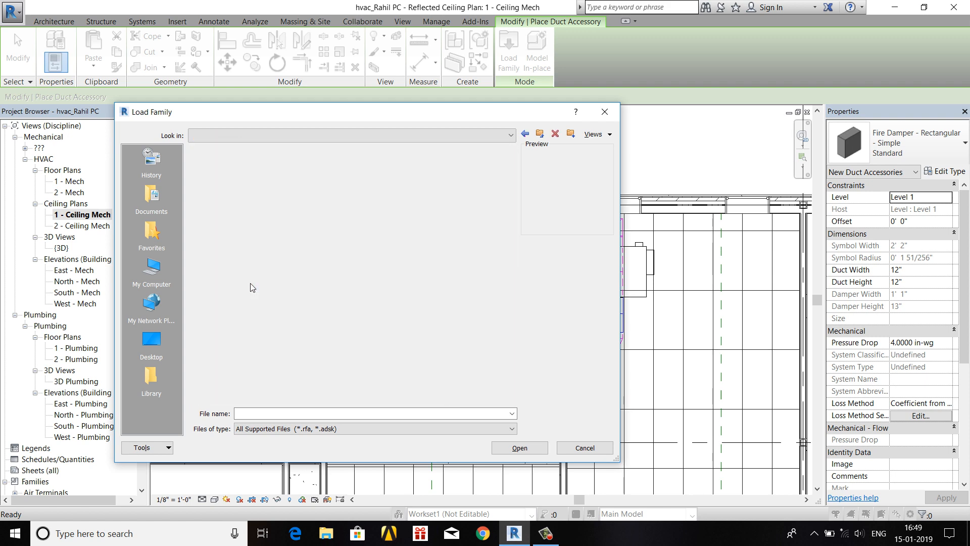
{"action": "double_click", "coordinate": [234, 163]}
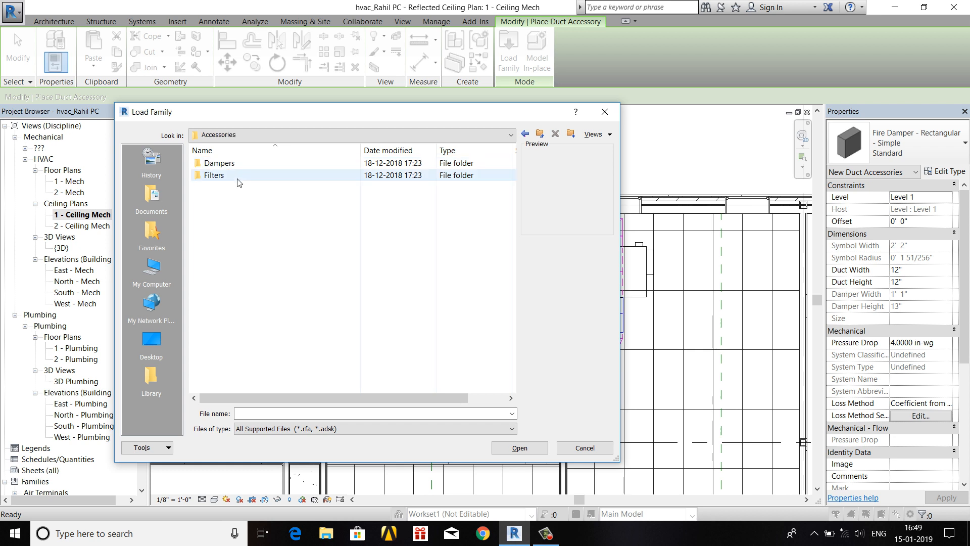
{"action": "double_click", "coordinate": [243, 166]}
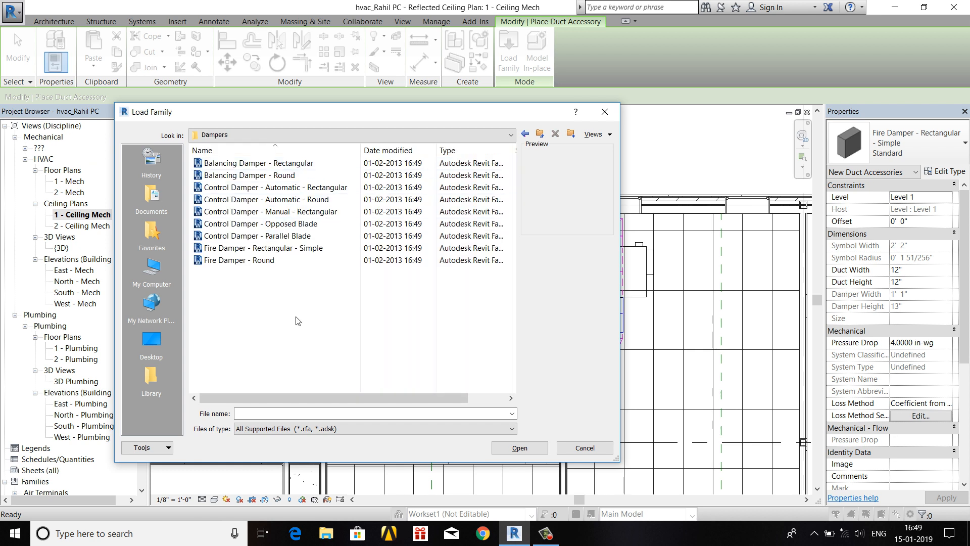
{"action": "left_click", "coordinate": [292, 178]}
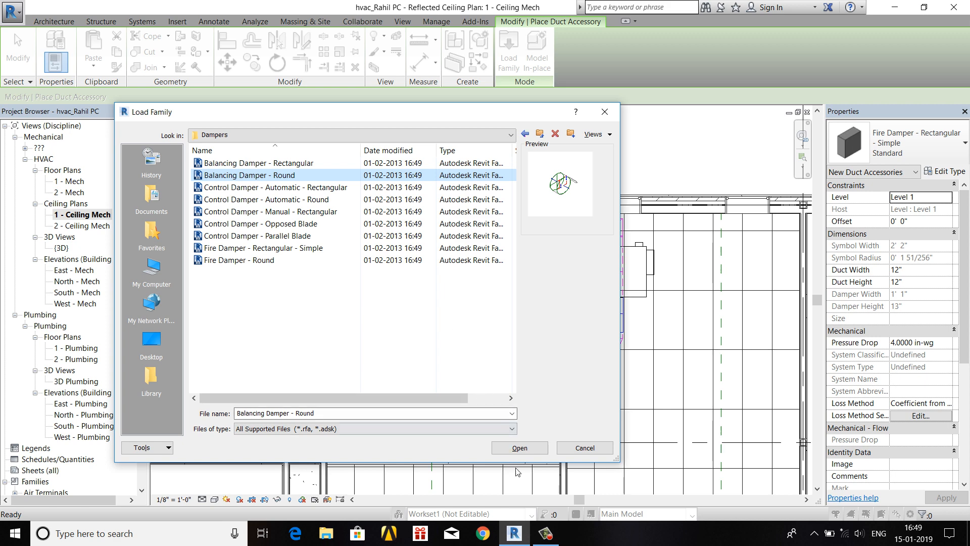
{"action": "left_click", "coordinate": [534, 451]}
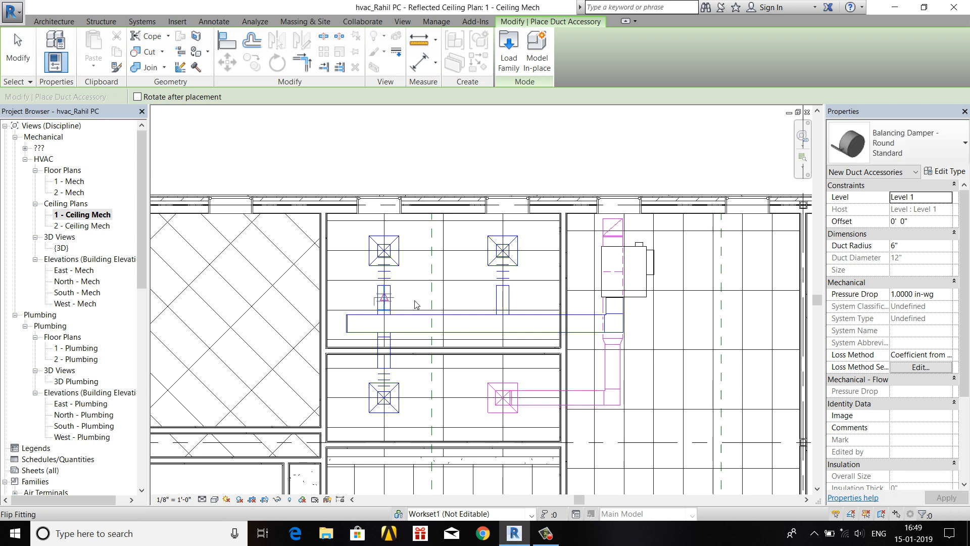
Place a round balancing damper on each of the three supply diffuser branch ducts and end the placement
{"action": "left_click", "coordinate": [386, 302]}
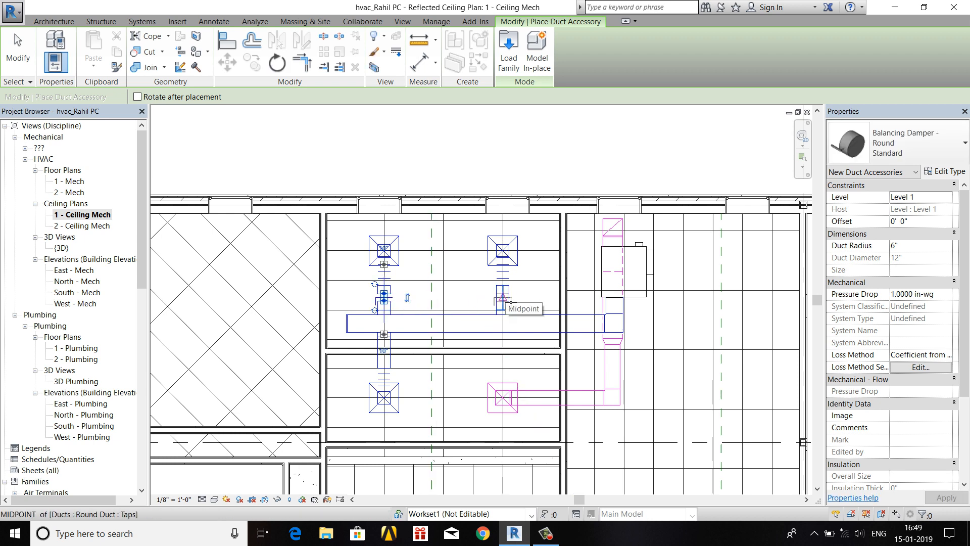
{"action": "left_click", "coordinate": [511, 302]}
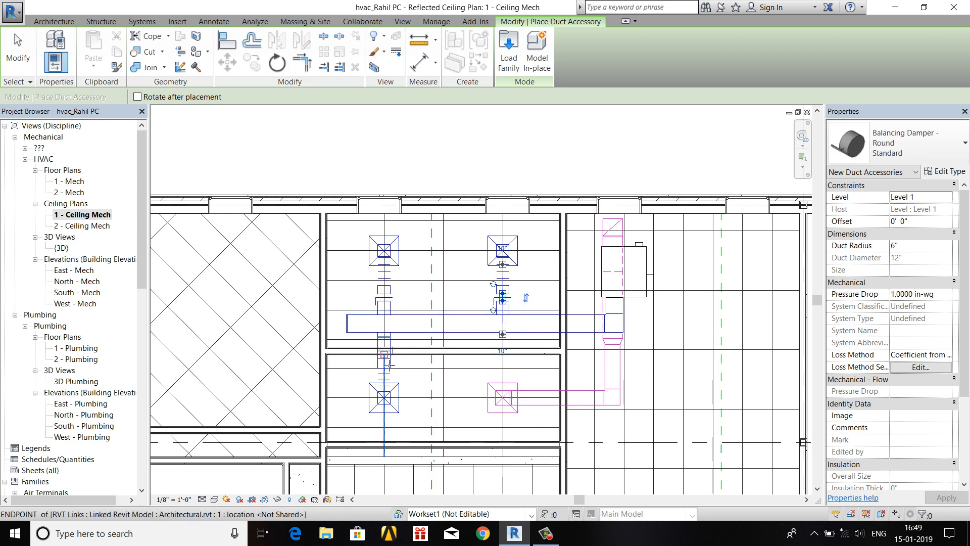
{"action": "scroll", "coordinate": [390, 365], "scroll_direction": "up", "scroll_amount": 5}
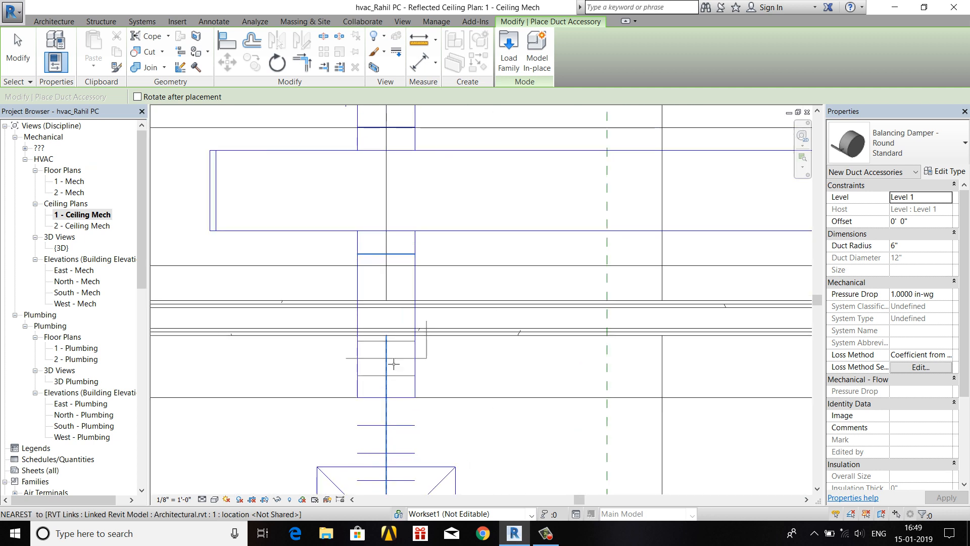
{"action": "left_click", "coordinate": [392, 365]}
{"action": "right_click", "coordinate": [450, 189]}
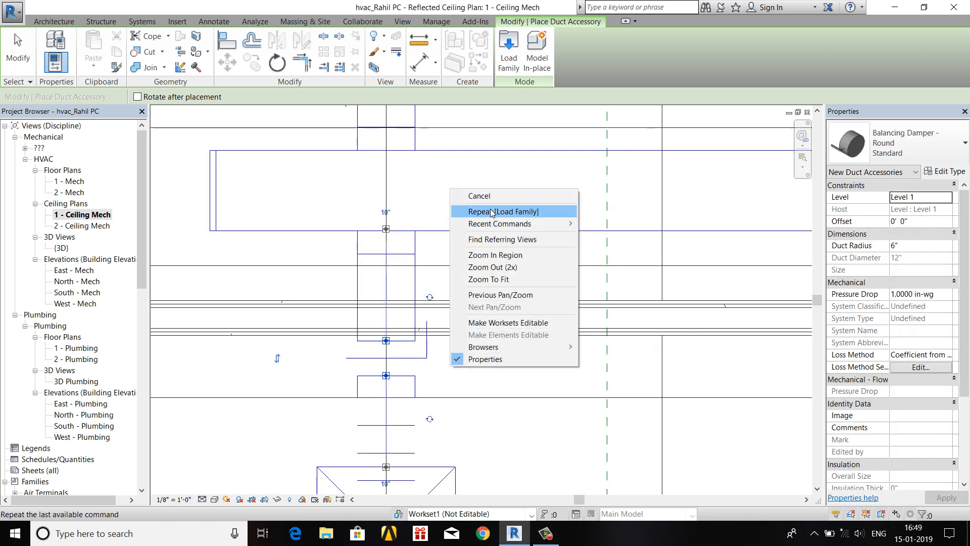
{"action": "left_click", "coordinate": [483, 196]}
{"action": "right_click", "coordinate": [511, 188]}
{"action": "left_click", "coordinate": [530, 196]}
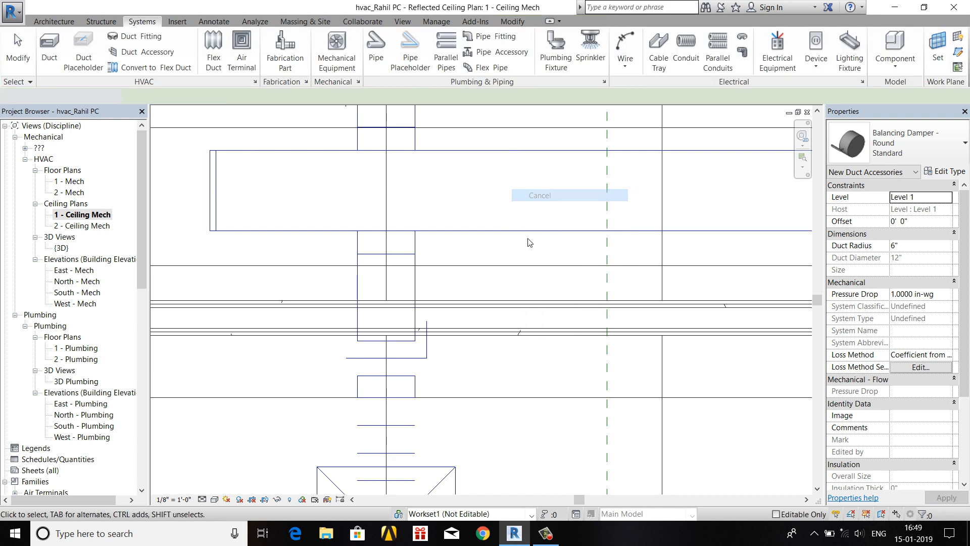
Open the 3D view and examine the balancing dampers on the round branch ducts
{"action": "scroll", "coordinate": [529, 242], "scroll_direction": "down", "scroll_amount": 4}
{"action": "scroll", "coordinate": [520, 342], "scroll_direction": "up", "scroll_amount": 3}
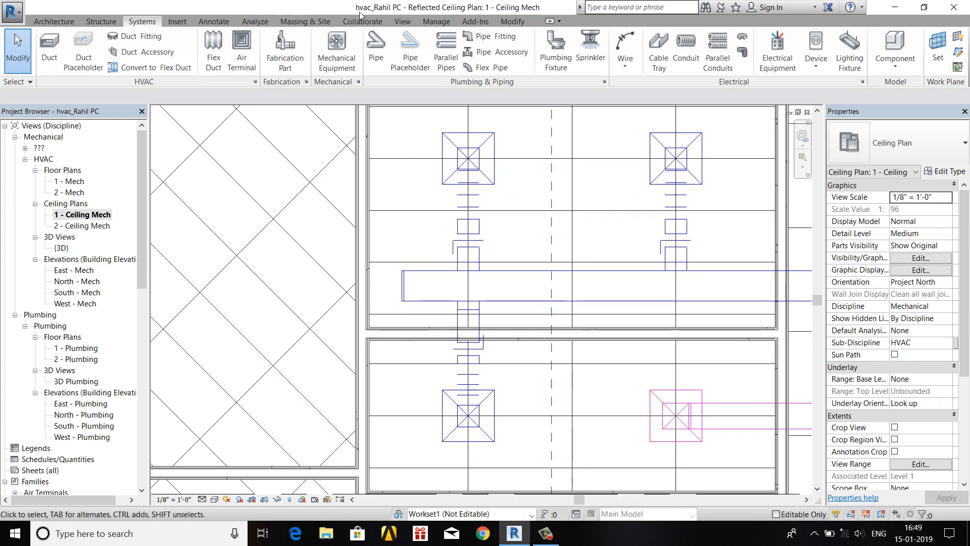
{"action": "left_click", "coordinate": [403, 21]}
{"action": "left_click", "coordinate": [362, 41]}
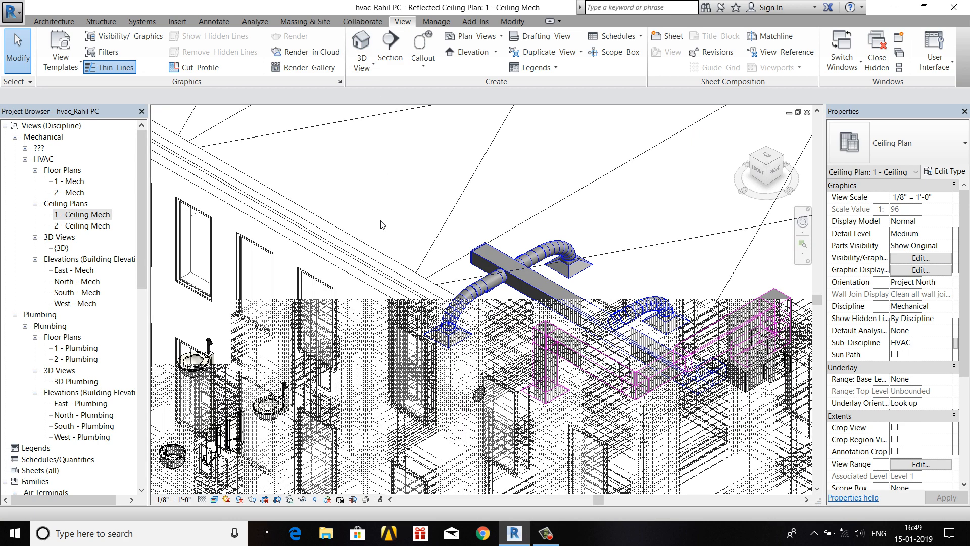
{"action": "scroll", "coordinate": [483, 304], "scroll_direction": "up", "scroll_amount": 6}
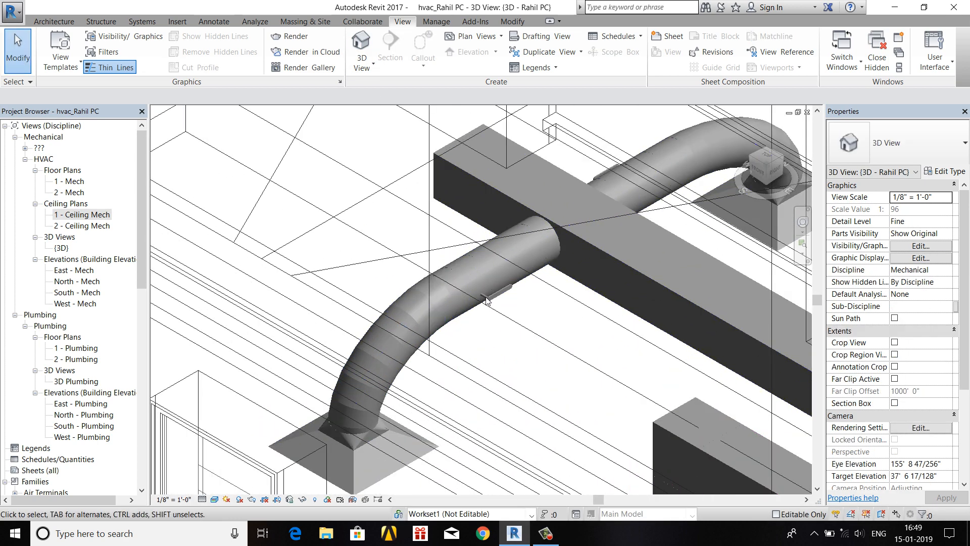
{"action": "scroll", "coordinate": [487, 302], "scroll_direction": "up", "scroll_amount": 3}
{"action": "scroll", "coordinate": [475, 305], "scroll_direction": "down", "scroll_amount": 1}
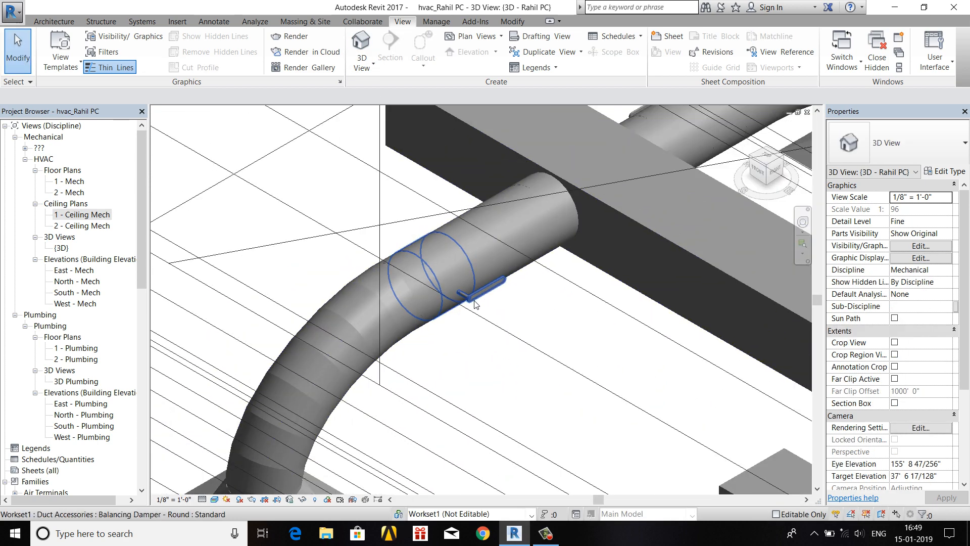
{"action": "scroll", "coordinate": [475, 305], "scroll_direction": "down", "scroll_amount": 5}
{"action": "scroll", "coordinate": [578, 200], "scroll_direction": "up", "scroll_amount": 2}
{"action": "scroll", "coordinate": [549, 355], "scroll_direction": "down", "scroll_amount": 3}
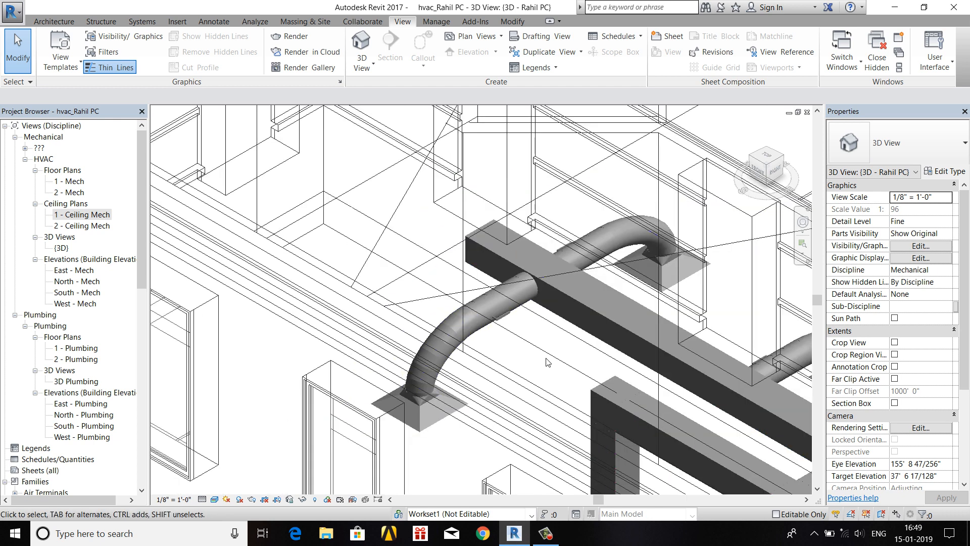
{"action": "scroll", "coordinate": [742, 379], "scroll_direction": "up", "scroll_amount": 7}
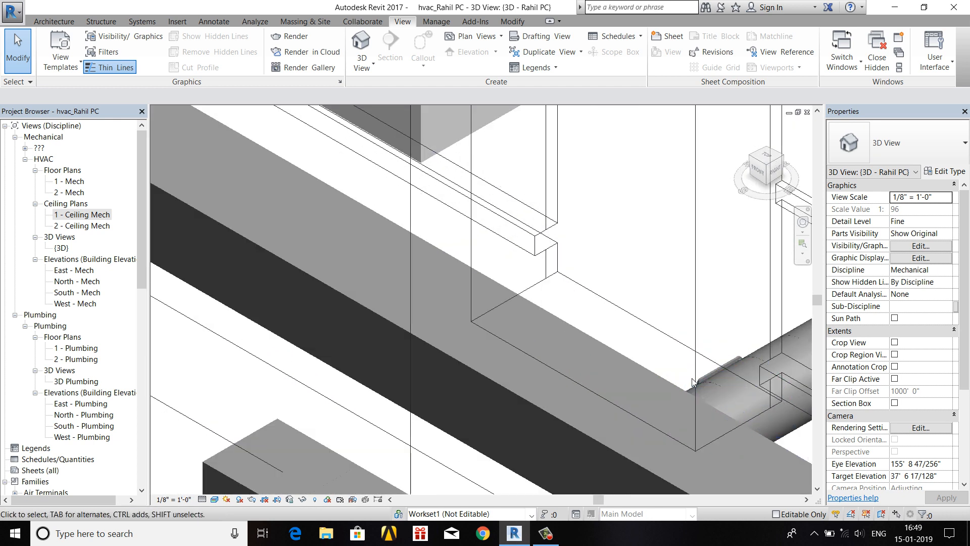
{"action": "scroll", "coordinate": [733, 378], "scroll_direction": "down", "scroll_amount": 3}
{"action": "scroll", "coordinate": [713, 375], "scroll_direction": "up", "scroll_amount": 2}
{"action": "scroll", "coordinate": [712, 375], "scroll_direction": "down", "scroll_amount": 4}
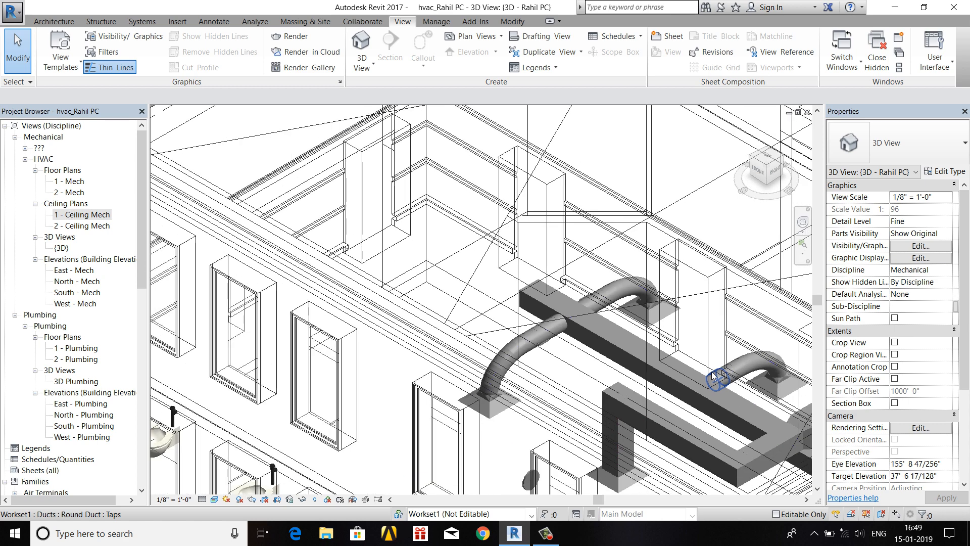
Return to the 1 - Ceiling Mech plan and examine the supply main with its diffuser branches
{"action": "double_click", "coordinate": [101, 217]}
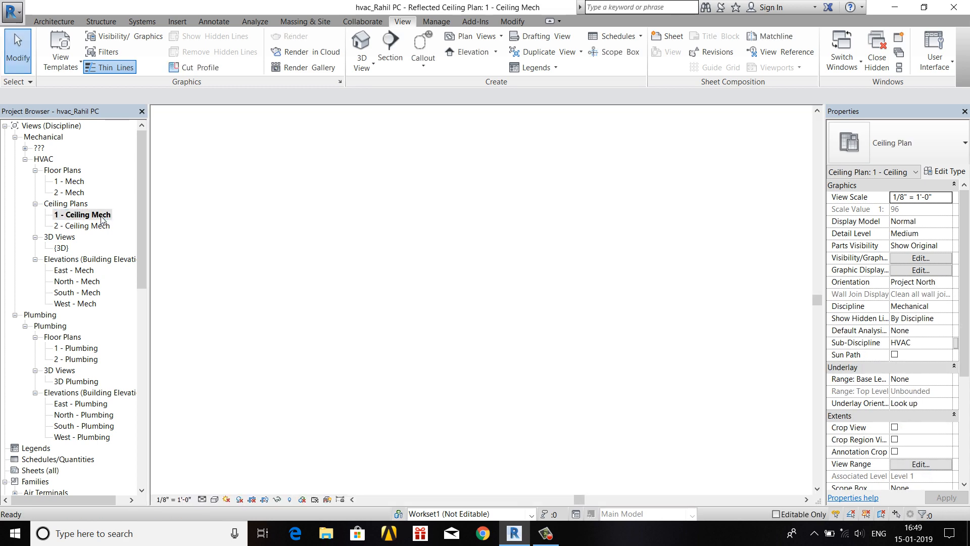
{"action": "scroll", "coordinate": [507, 298], "scroll_direction": "down", "scroll_amount": 3}
{"action": "middle_click_drag", "start_coordinate": [484, 340], "coordinate": [364, 367]}
{"action": "scroll", "coordinate": [336, 329], "scroll_direction": "up", "scroll_amount": 3}
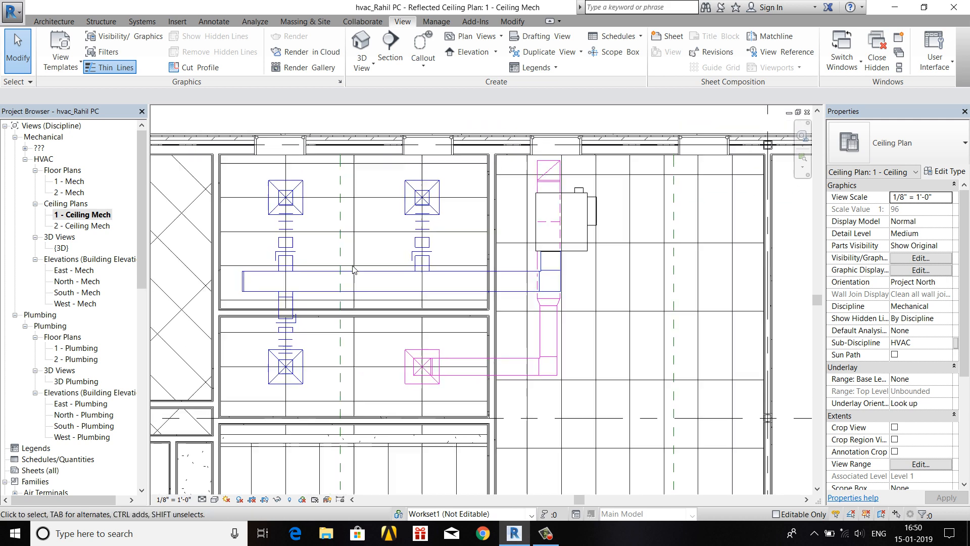
{"action": "scroll", "coordinate": [351, 255], "scroll_direction": "up", "scroll_amount": 1}
{"action": "scroll", "coordinate": [394, 241], "scroll_direction": "down", "scroll_amount": 1}
{"action": "mouse_move", "coordinate": [408, 221]}
{"action": "middle_mouse_down"}
{"action": "mouse_move", "coordinate": [403, 264]}
{"action": "mouse_move", "coordinate": [414, 224]}
{"action": "middle_mouse_up"}
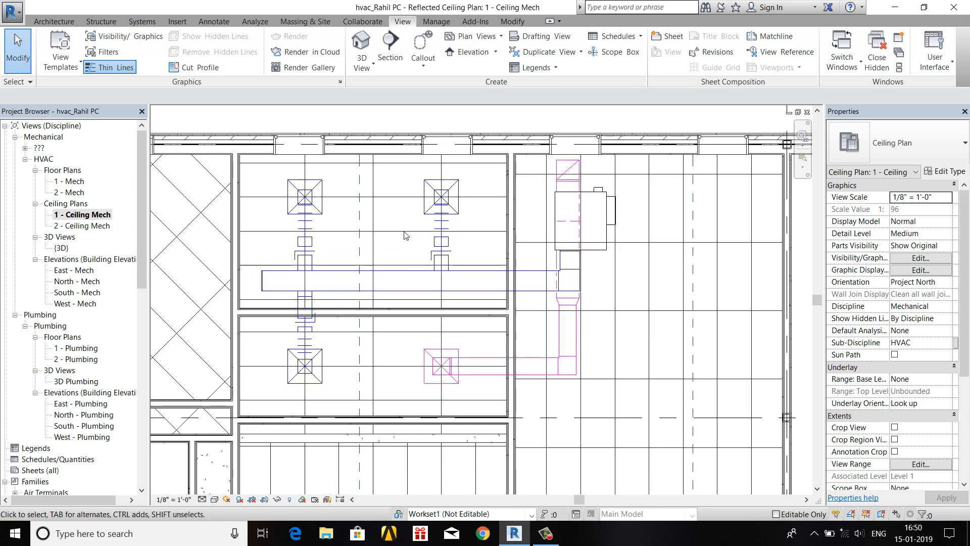
{"action": "scroll", "coordinate": [404, 235], "scroll_direction": "up", "scroll_amount": 1}
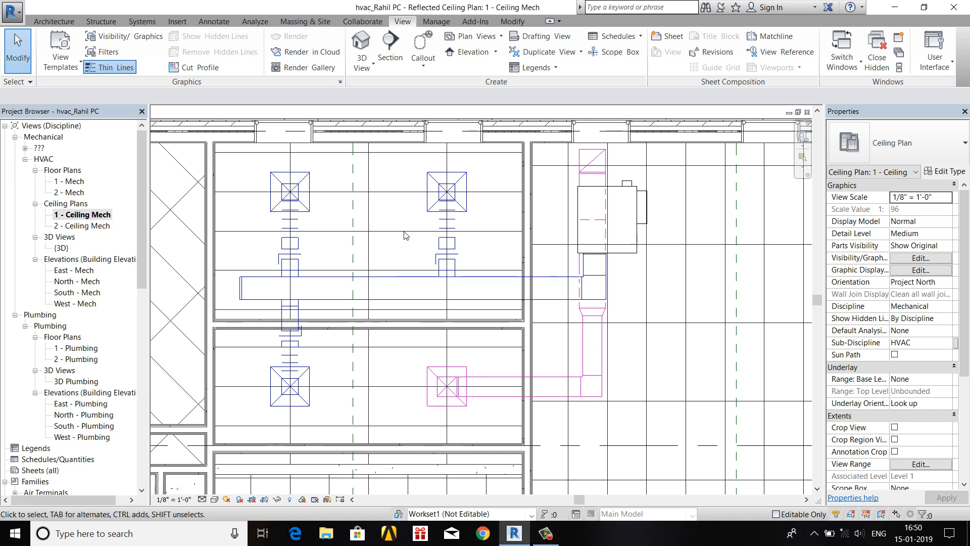
{"action": "scroll", "coordinate": [404, 235], "scroll_direction": "up", "scroll_amount": 2}
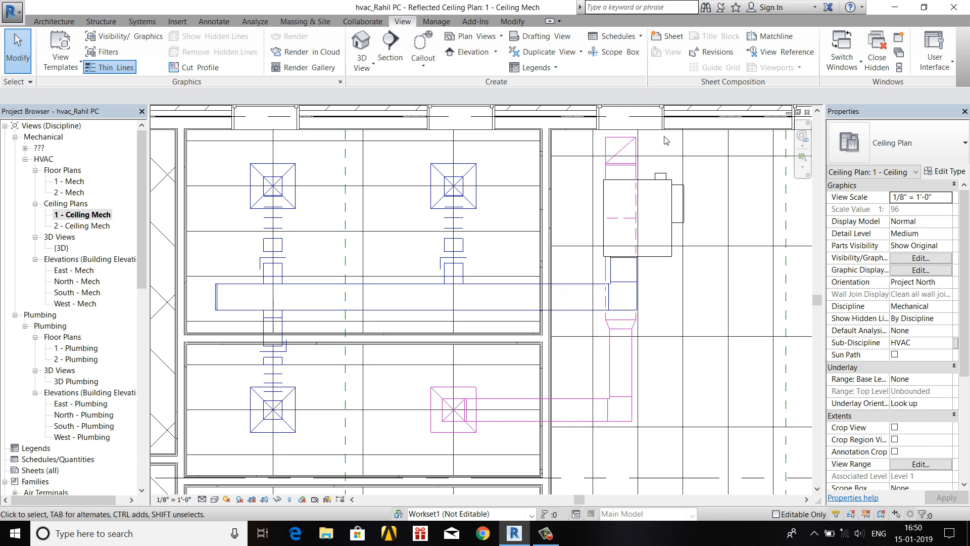
Split the supply main duct between the two diffuser branch positions and again between the second branch and the VAV box
{"action": "left_click", "coordinate": [511, 23]}
{"action": "left_click", "coordinate": [324, 37]}
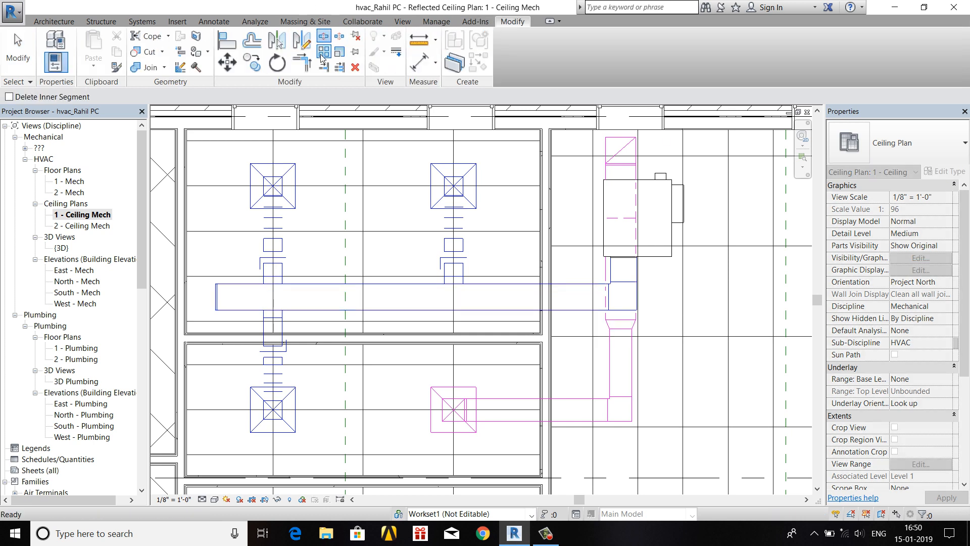
{"action": "left_click", "coordinate": [343, 297]}
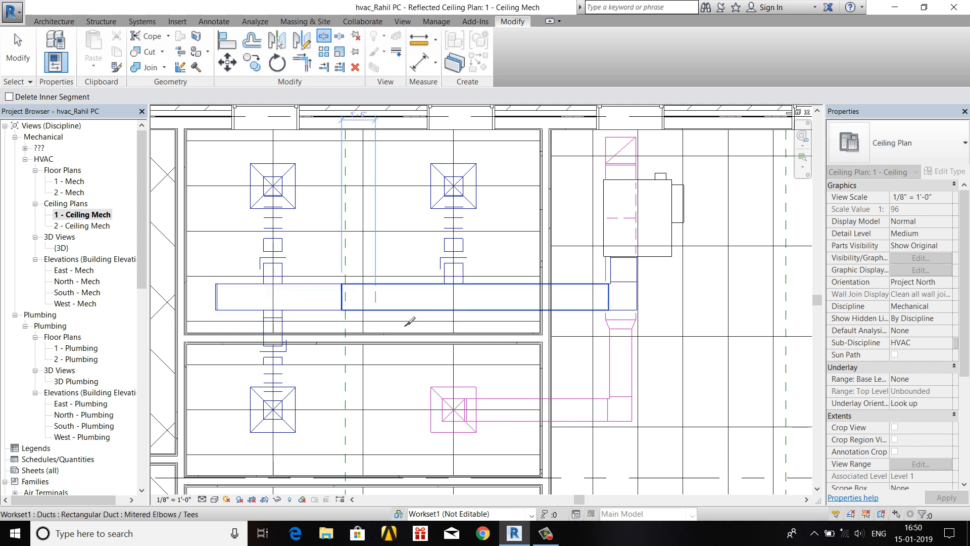
{"action": "left_click", "coordinate": [531, 297]}
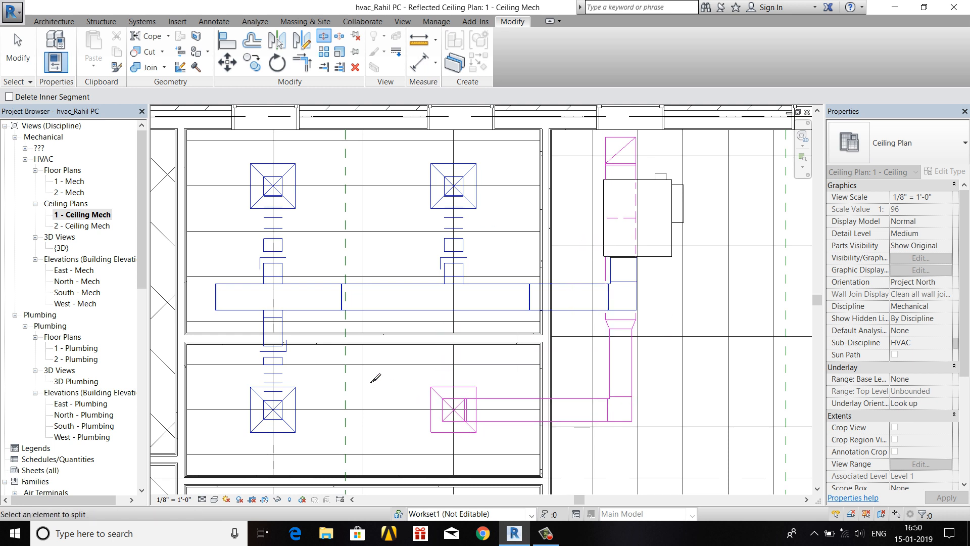
{"action": "right_click", "coordinate": [503, 250]}
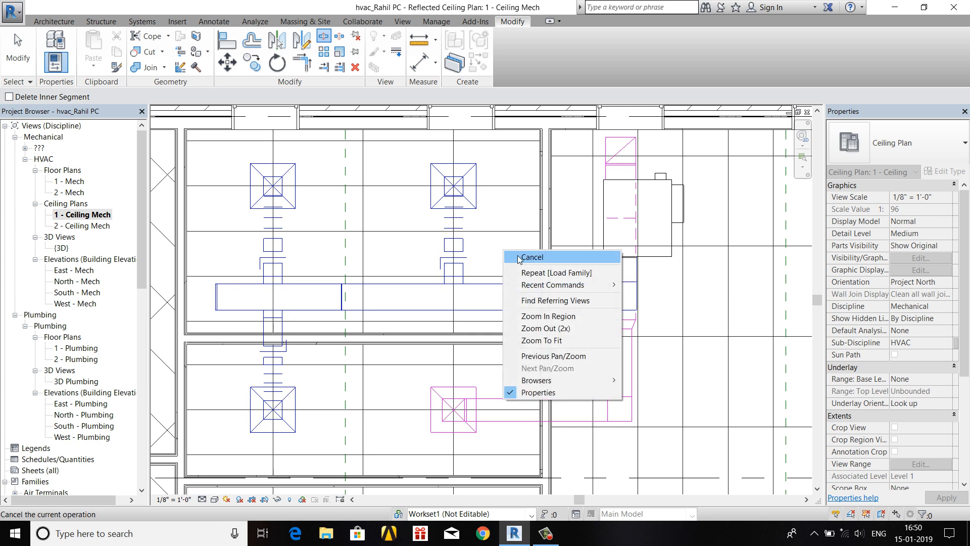
{"action": "left_click", "coordinate": [520, 256]}
{"action": "right_click", "coordinate": [515, 250]}
{"action": "left_click", "coordinate": [526, 257]}
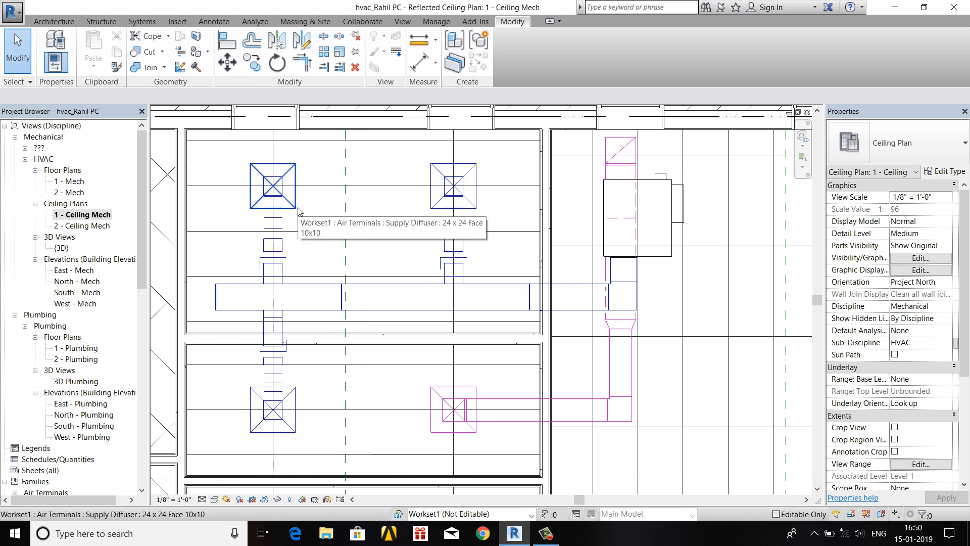
Select the entire duct network and size it by Velocity only at 600 FPM, with branch sizing set to Calculated Size Only
{"action": "key", "text": "Tab"}
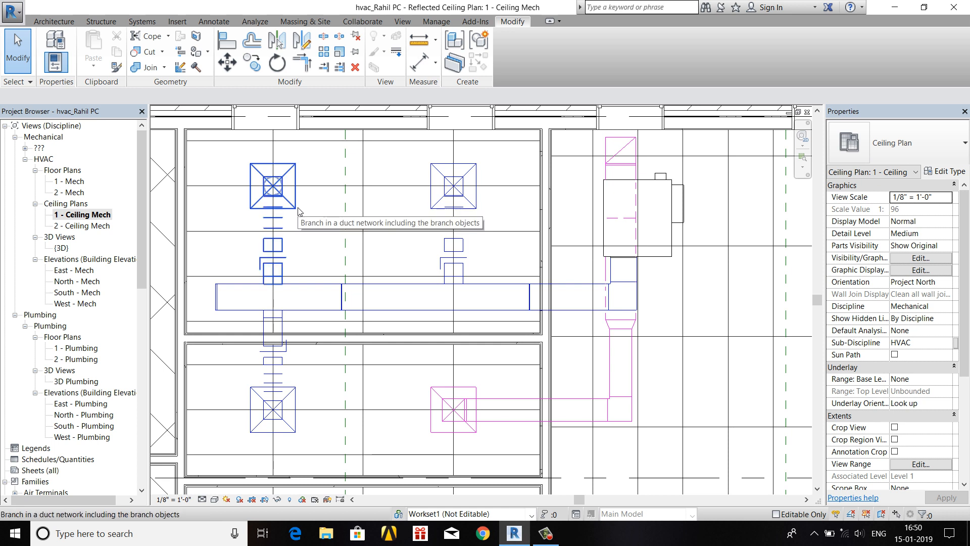
{"action": "key", "text": "Tab"}
{"action": "key", "text": "Tab"}
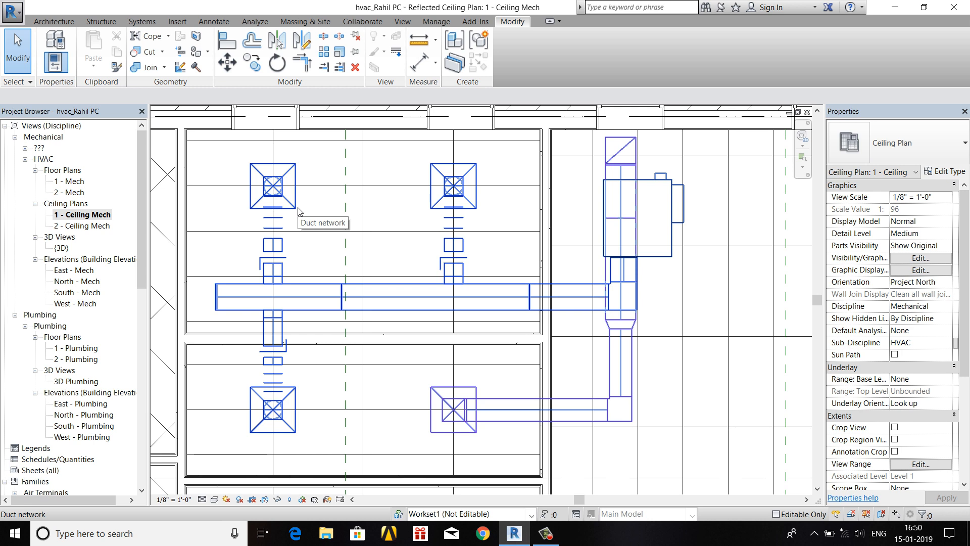
{"action": "left_click", "coordinate": [299, 211]}
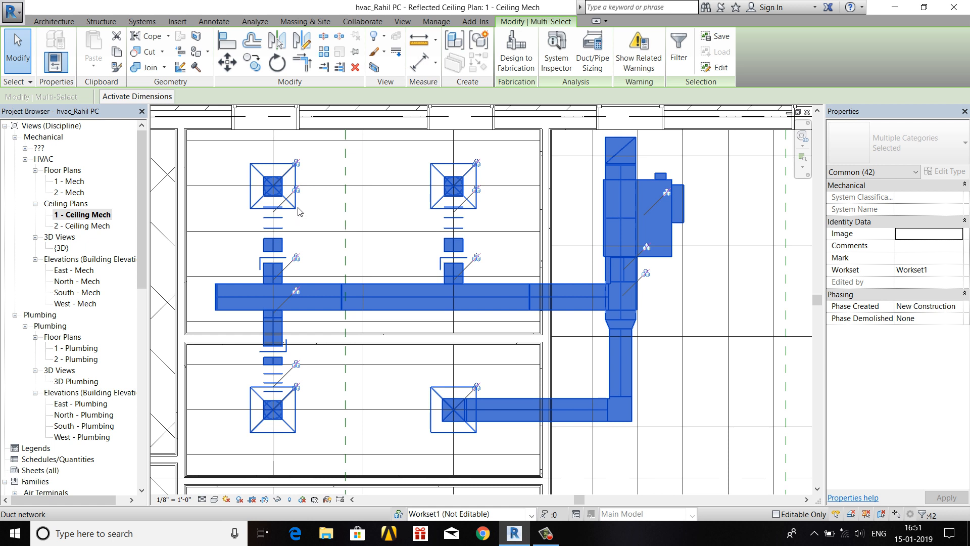
{"action": "left_click", "coordinate": [603, 47]}
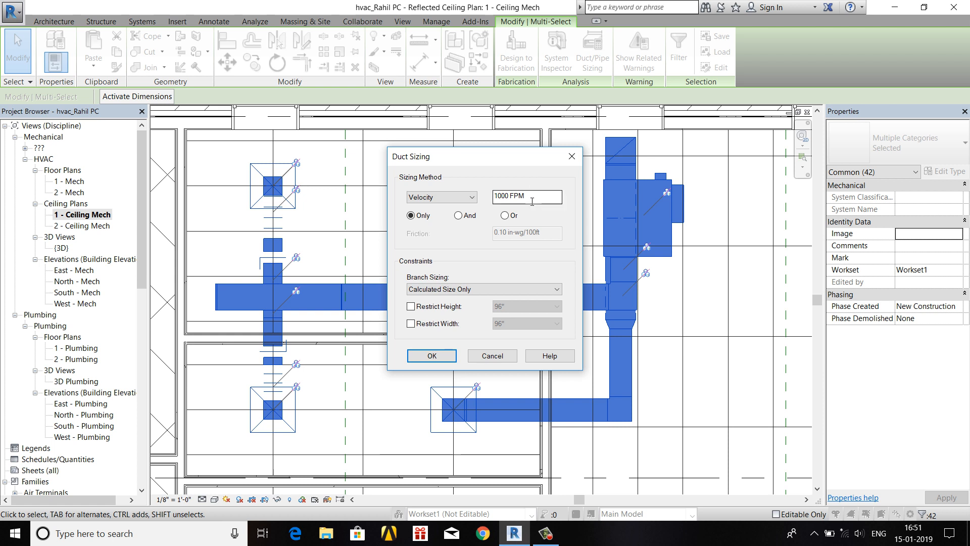
{"action": "left_click_drag", "start_coordinate": [532, 201], "coordinate": [481, 212]}
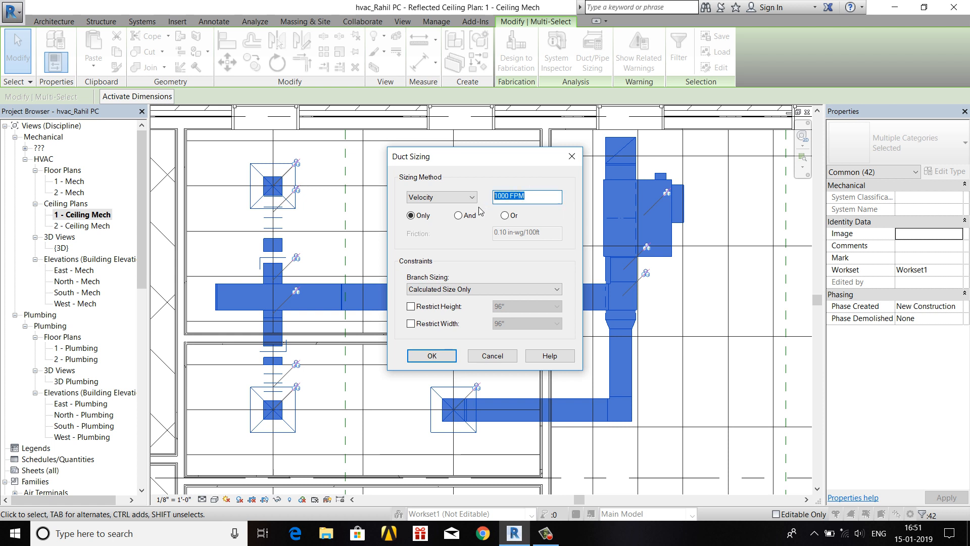
{"action": "type", "text": "6000"}
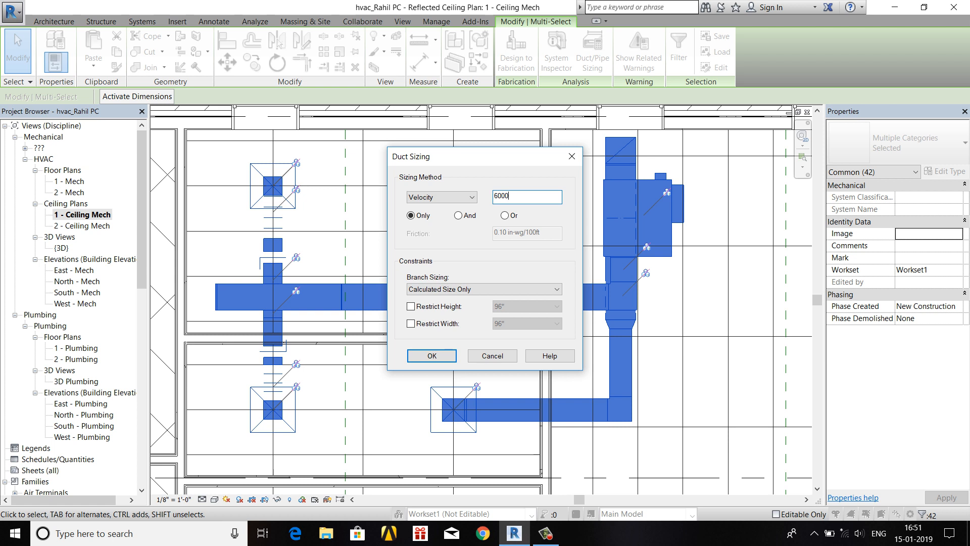
{"action": "key", "text": "BackSpace"}
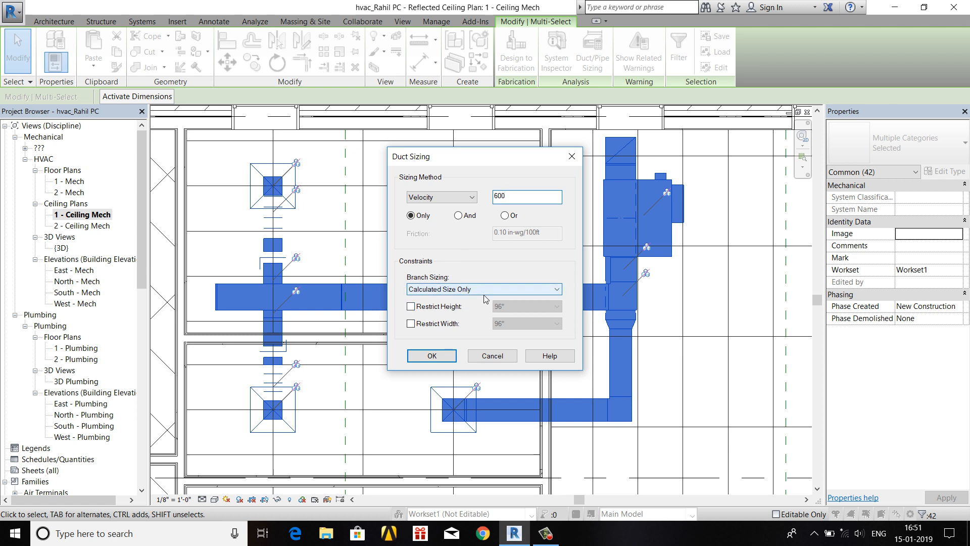
{"action": "left_click", "coordinate": [446, 357]}
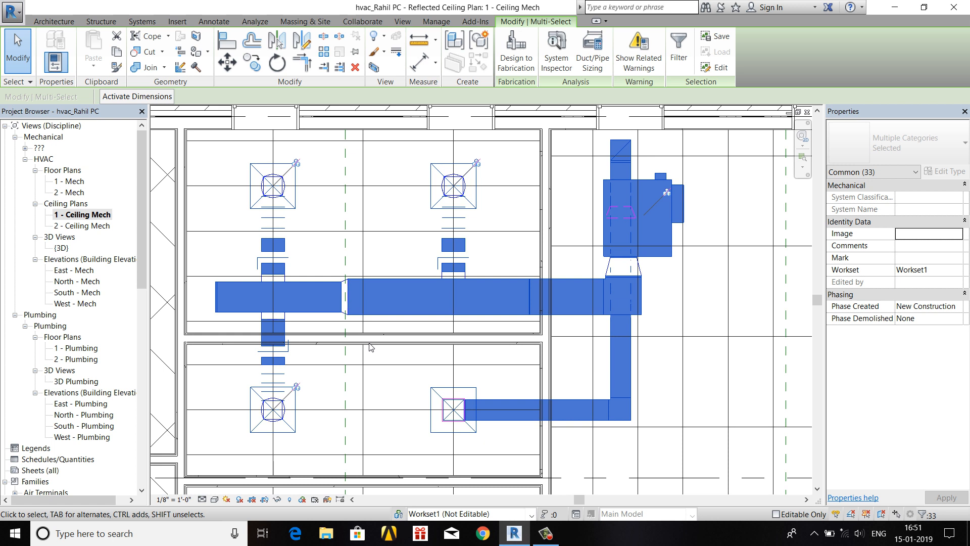
Check a supply diffuser's flow properties and examine the resized duct network in the ceiling plan
{"action": "left_click", "coordinate": [292, 213]}
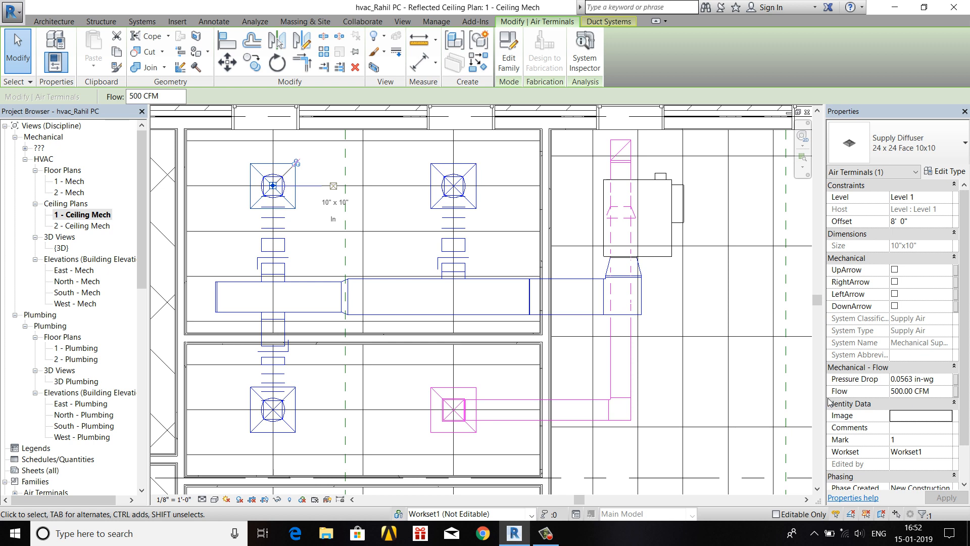
{"action": "scroll", "coordinate": [559, 360], "scroll_direction": "down", "scroll_amount": 5}
{"action": "left_click", "coordinate": [329, 179]}
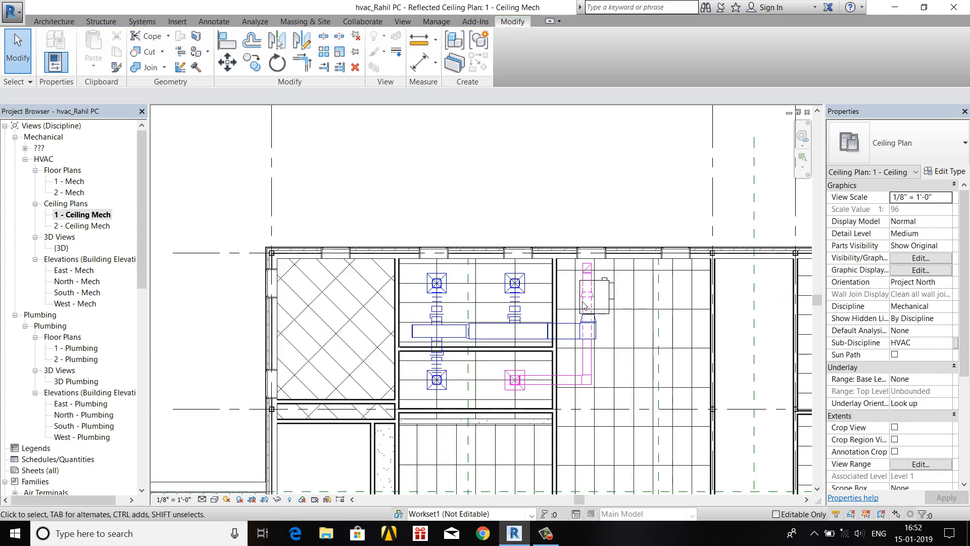
{"action": "scroll", "coordinate": [518, 340], "scroll_direction": "up", "scroll_amount": 3}
{"action": "middle_click_drag", "start_coordinate": [485, 196], "coordinate": [482, 290]}
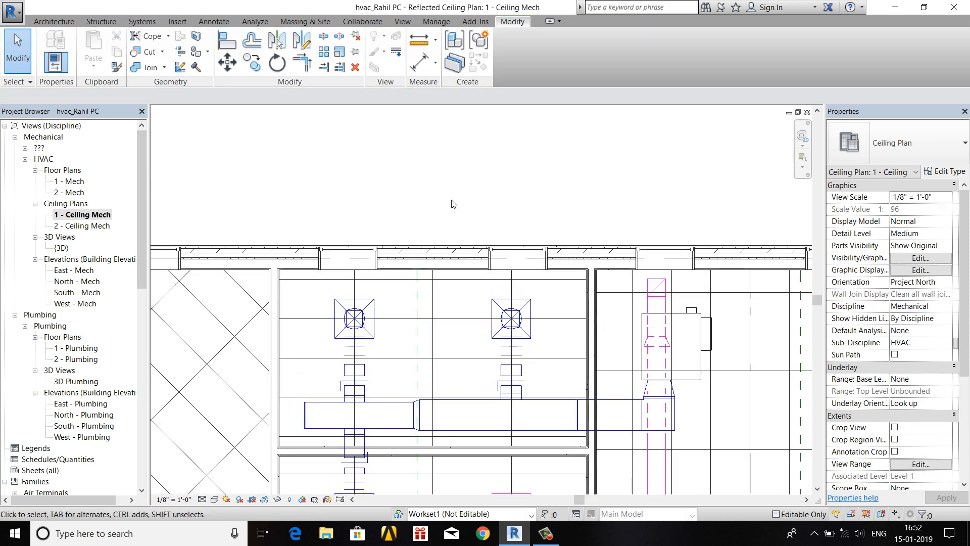
{"action": "scroll", "coordinate": [452, 199], "scroll_direction": "down", "scroll_amount": 2}
{"action": "scroll", "coordinate": [466, 303], "scroll_direction": "down", "scroll_amount": 1}
{"action": "middle_click_drag", "start_coordinate": [455, 410], "coordinate": [471, 330]}
{"action": "scroll", "coordinate": [471, 306], "scroll_direction": "up", "scroll_amount": 3}
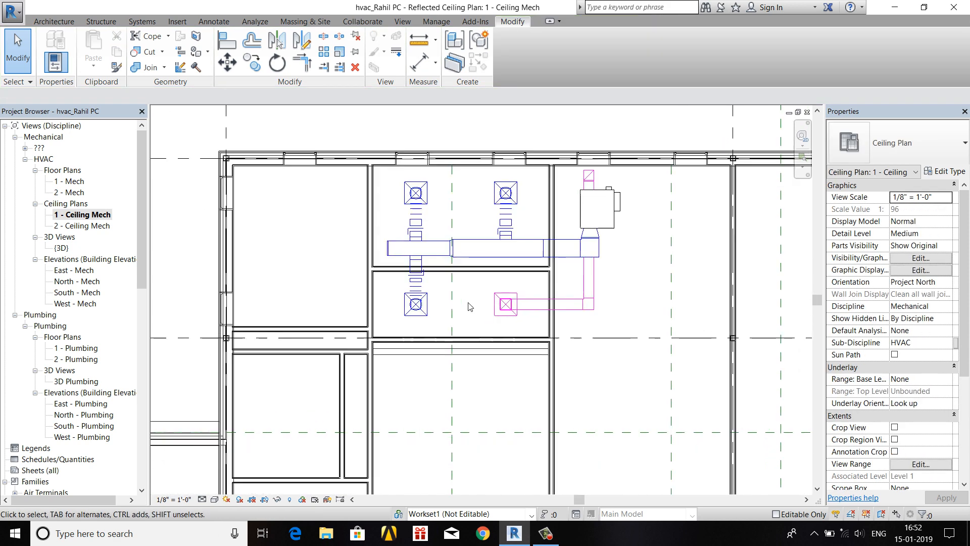
{"action": "middle_click_drag", "start_coordinate": [481, 269], "coordinate": [470, 338]}
{"action": "scroll", "coordinate": [466, 326], "scroll_direction": "up", "scroll_amount": 2}
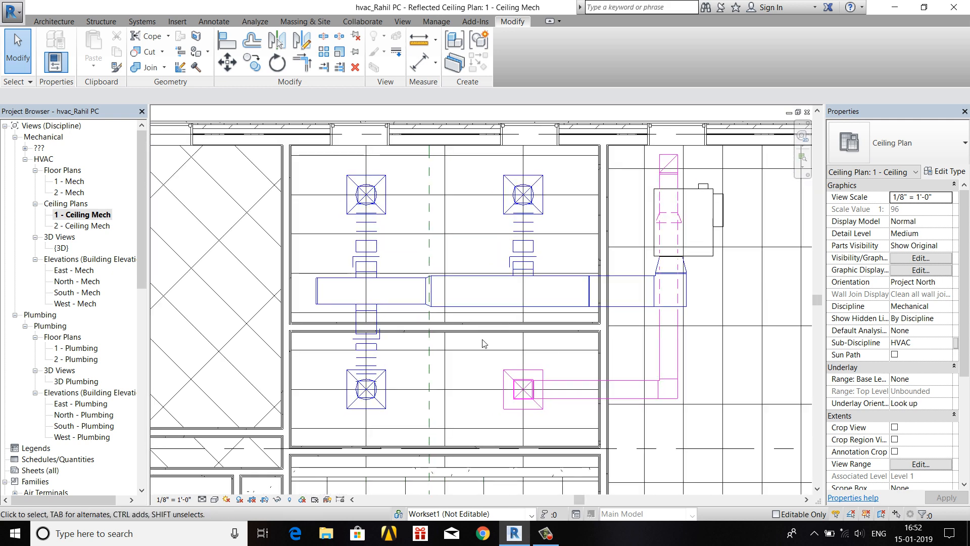
{"action": "middle_click_drag", "start_coordinate": [438, 380], "coordinate": [401, 394]}
{"action": "scroll", "coordinate": [641, 274], "scroll_direction": "up", "scroll_amount": 2}
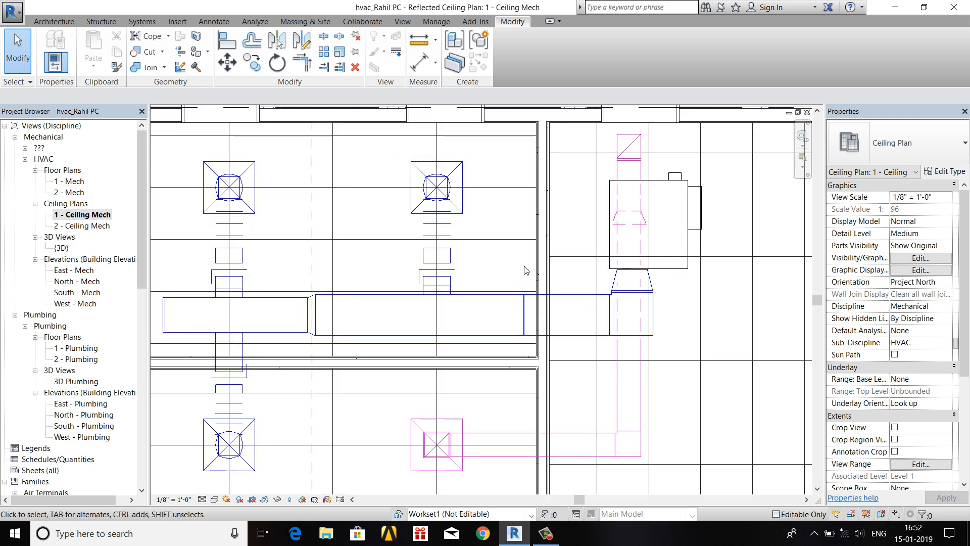
{"action": "scroll", "coordinate": [626, 283], "scroll_direction": "up", "scroll_amount": 2}
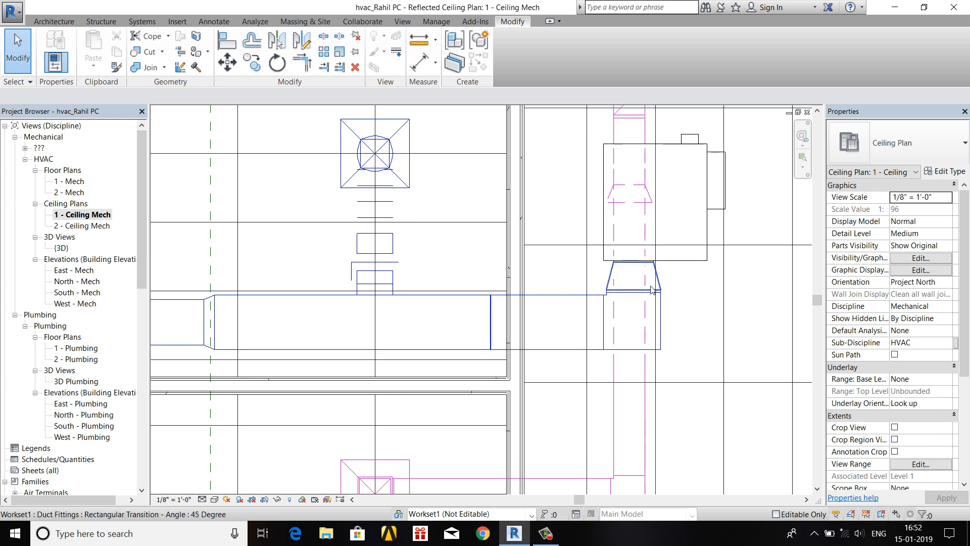
{"action": "scroll", "coordinate": [520, 364], "scroll_direction": "down", "scroll_amount": 3}
{"action": "scroll", "coordinate": [520, 364], "scroll_direction": "down", "scroll_amount": 2}
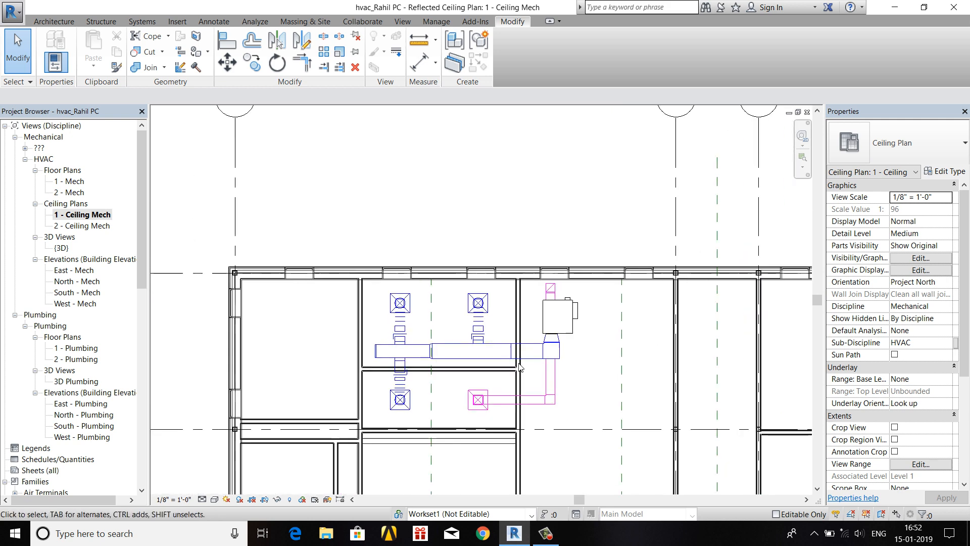
Open the 3D view and delete the loose 12" round endcap lying near the return diffuser
{"action": "left_click", "coordinate": [403, 21]}
{"action": "left_click", "coordinate": [368, 41]}
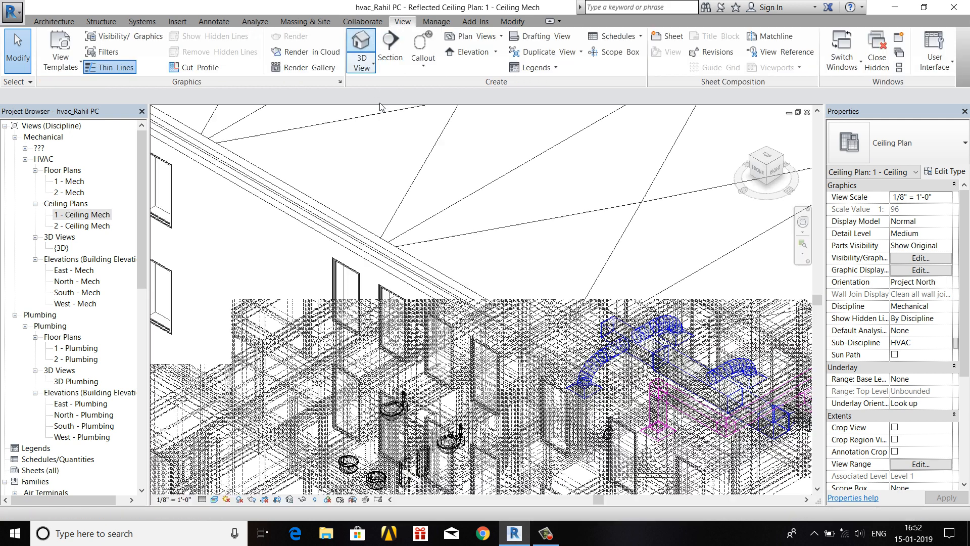
{"action": "scroll", "coordinate": [548, 293], "scroll_direction": "up", "scroll_amount": 6}
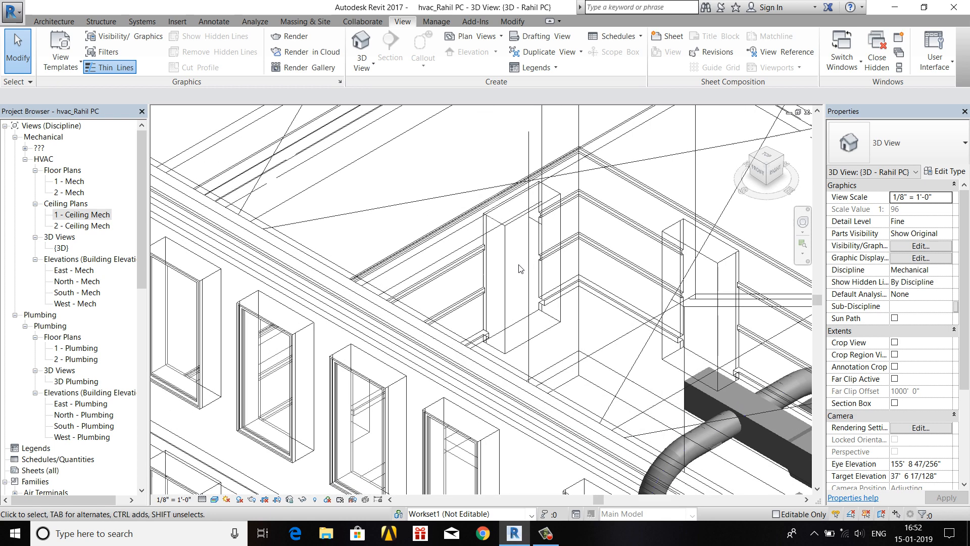
{"action": "scroll", "coordinate": [626, 271], "scroll_direction": "up", "scroll_amount": 2}
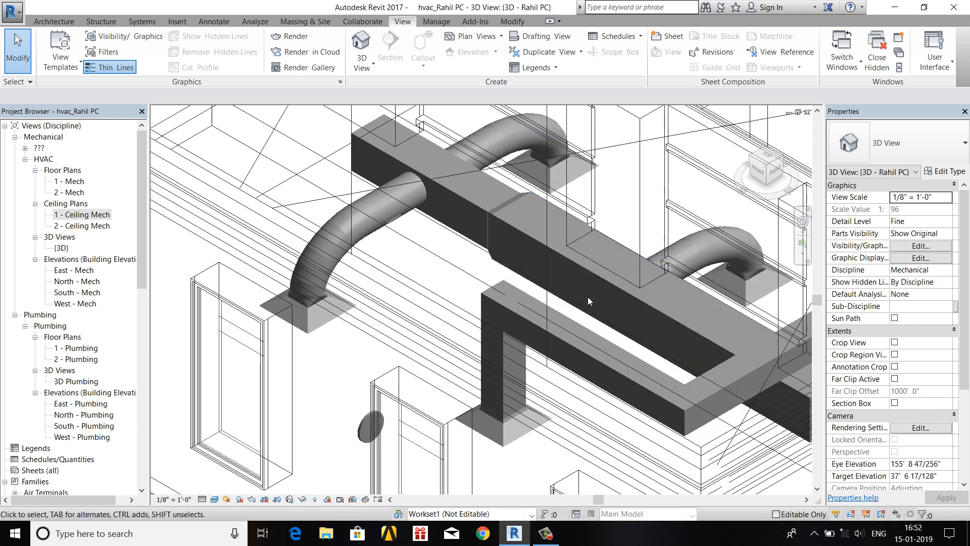
{"action": "left_click", "coordinate": [366, 429]}
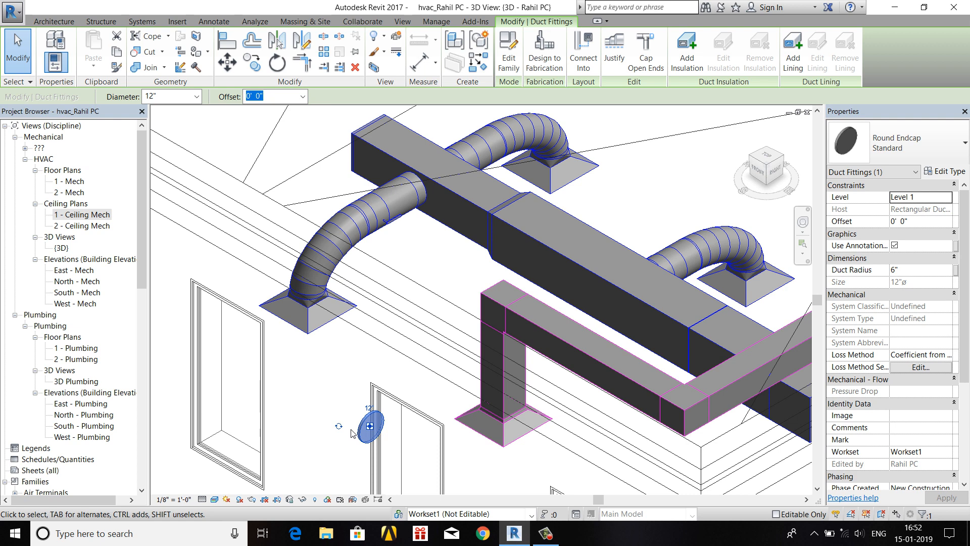
{"action": "key", "text": "Delete"}
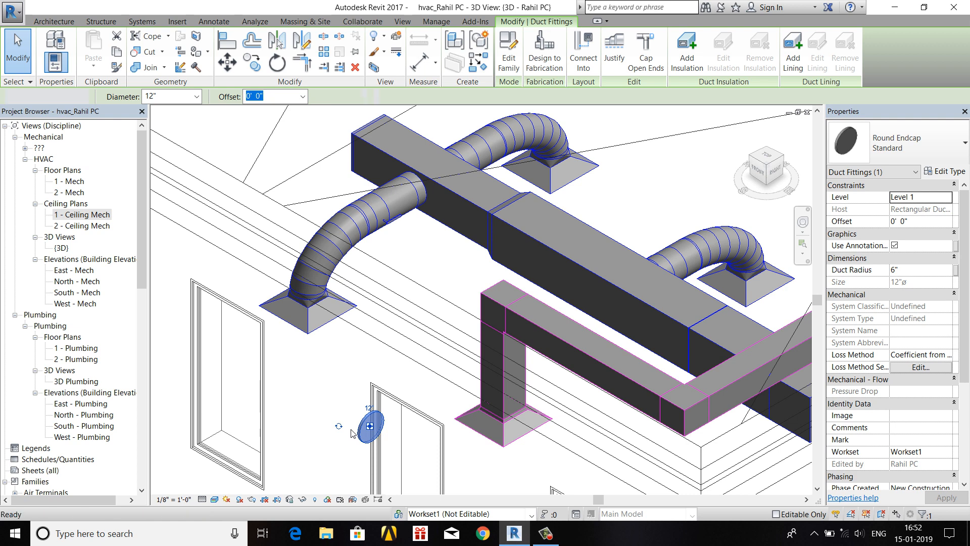
Examine the duct network in 3D from several angles and survey the whole floor in the 1 - Ceiling Mech plan
{"action": "scroll", "coordinate": [341, 289], "scroll_direction": "down", "scroll_amount": 1}
{"action": "scroll", "coordinate": [365, 292], "scroll_direction": "down", "scroll_amount": 2}
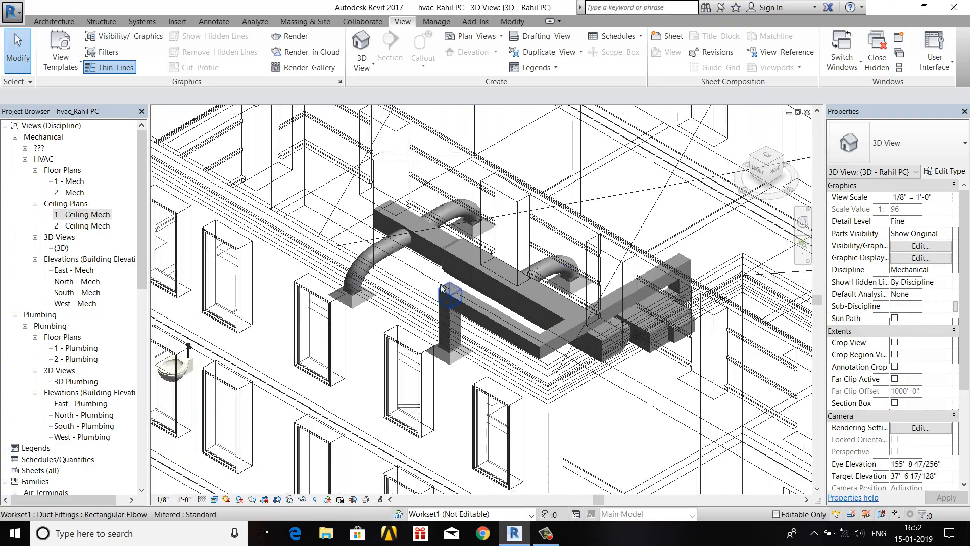
{"action": "middle_click_drag", "start_coordinate": [408, 329], "coordinate": [361, 212], "text": "shift"}
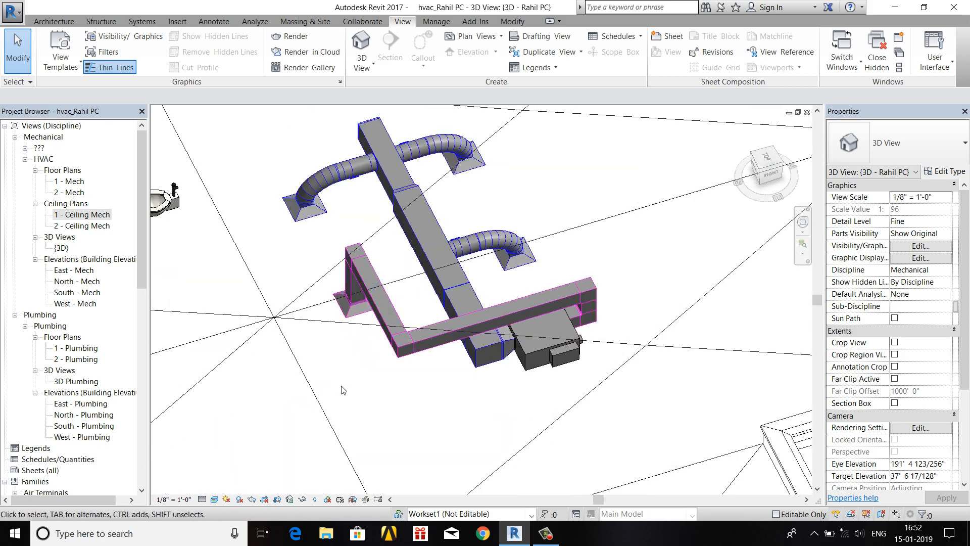
{"action": "middle_click_drag", "start_coordinate": [344, 393], "coordinate": [362, 243], "text": "shift"}
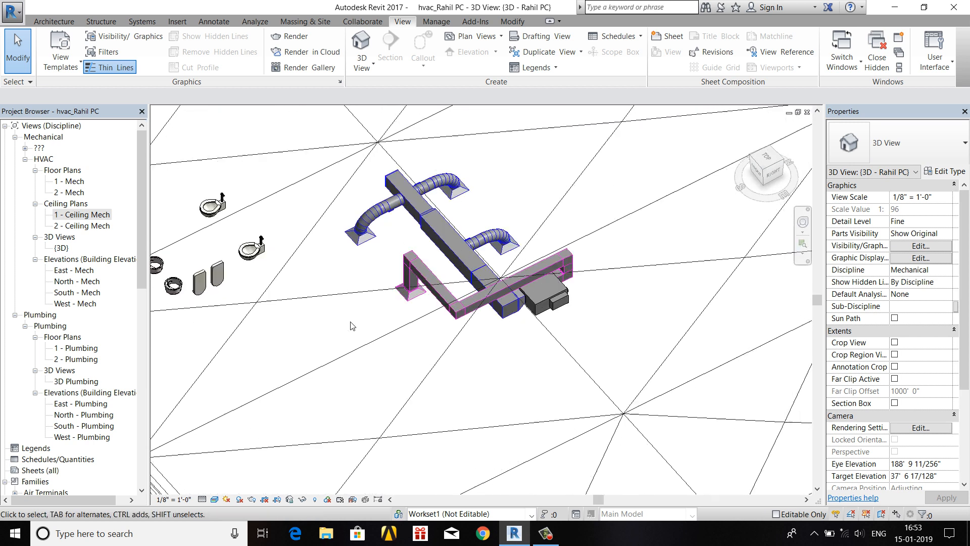
{"action": "double_click", "coordinate": [86, 215]}
{"action": "scroll", "coordinate": [493, 330], "scroll_direction": "down", "scroll_amount": 5}
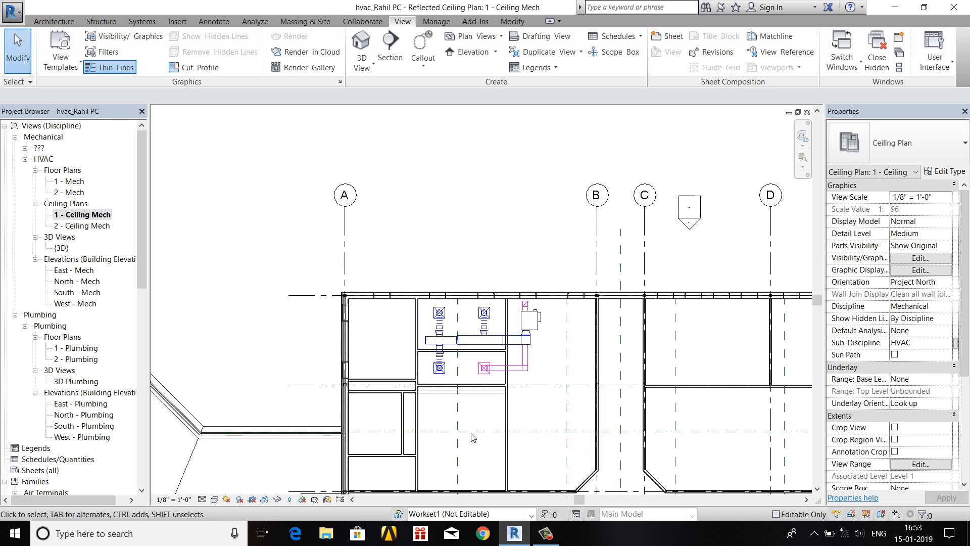
{"action": "scroll", "coordinate": [303, 320], "scroll_direction": "up", "scroll_amount": 4}
{"action": "middle_click_drag", "start_coordinate": [344, 293], "coordinate": [392, 324]}
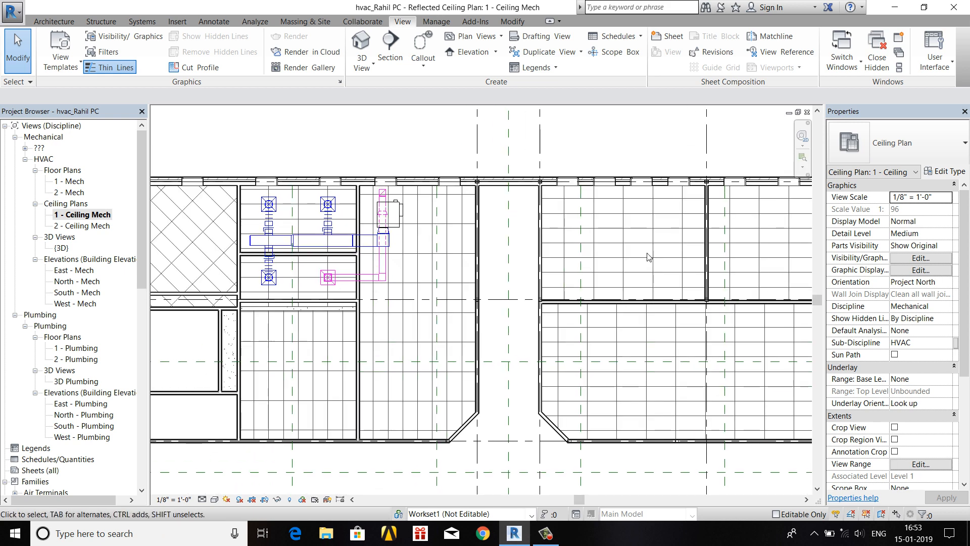
{"action": "scroll", "coordinate": [571, 400], "scroll_direction": "down", "scroll_amount": 3}
{"action": "middle_click_drag", "start_coordinate": [556, 385], "coordinate": [466, 193]}
{"action": "scroll", "coordinate": [434, 219], "scroll_direction": "down", "scroll_amount": 2}
{"action": "scroll", "coordinate": [380, 165], "scroll_direction": "down", "scroll_amount": 1}
{"action": "middle_click_drag", "start_coordinate": [380, 164], "coordinate": [378, 291]}
{"action": "scroll", "coordinate": [380, 295], "scroll_direction": "up", "scroll_amount": 2}
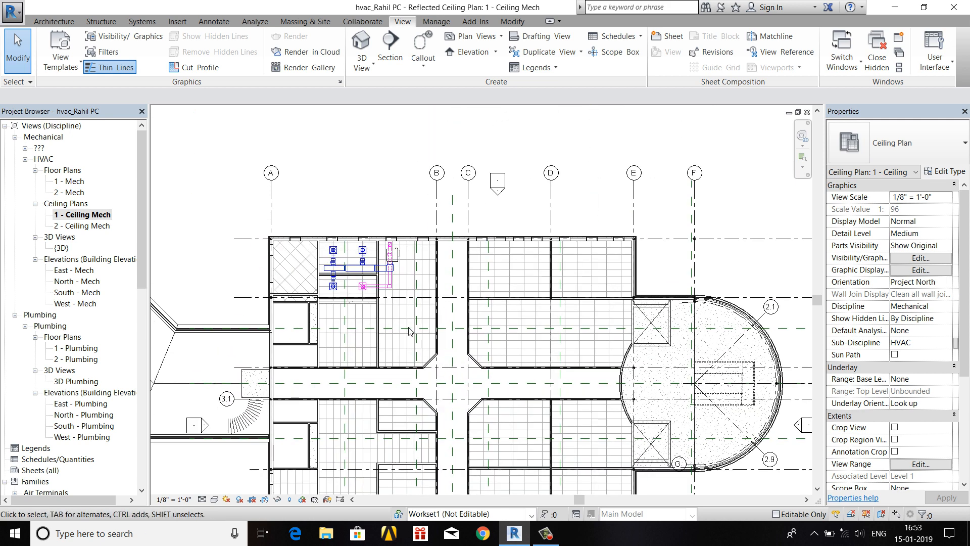
{"action": "scroll", "coordinate": [427, 338], "scroll_direction": "down", "scroll_amount": 2}
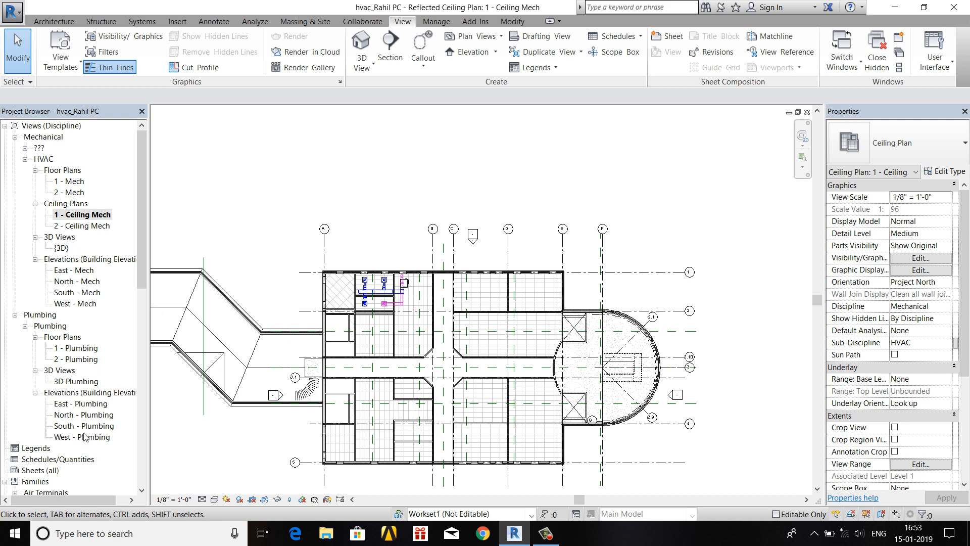
In the South - Mech elevation, create a Plenum level by picking the linked model's Corridor Parapet line at 38' - 0"
{"action": "double_click", "coordinate": [82, 298]}
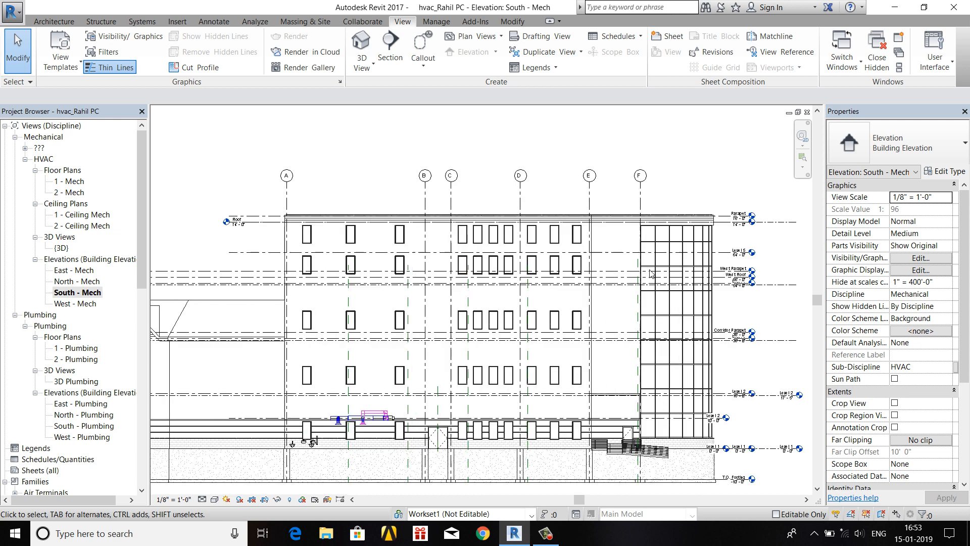
{"action": "scroll", "coordinate": [651, 274], "scroll_direction": "up", "scroll_amount": 5}
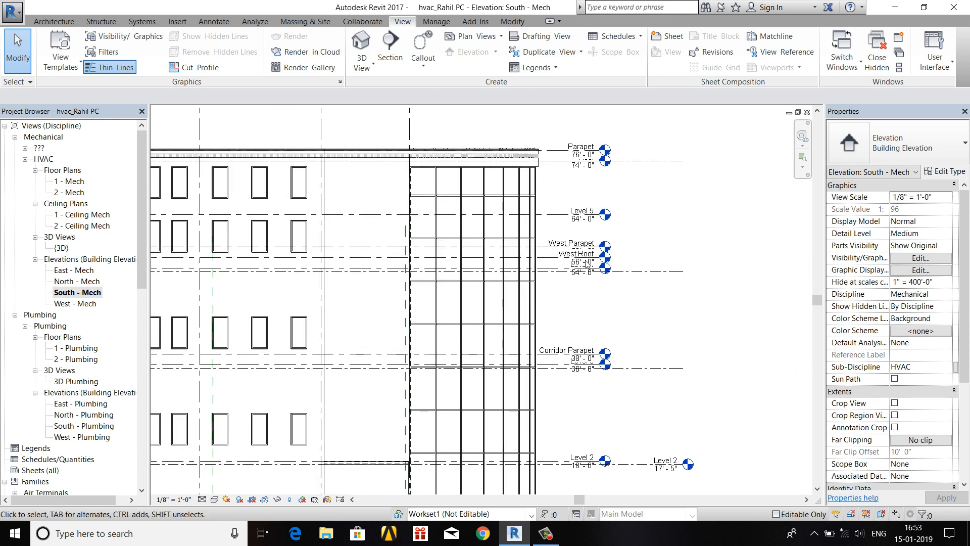
{"action": "scroll", "coordinate": [608, 263], "scroll_direction": "down", "scroll_amount": 3}
{"action": "scroll", "coordinate": [594, 336], "scroll_direction": "up", "scroll_amount": 4}
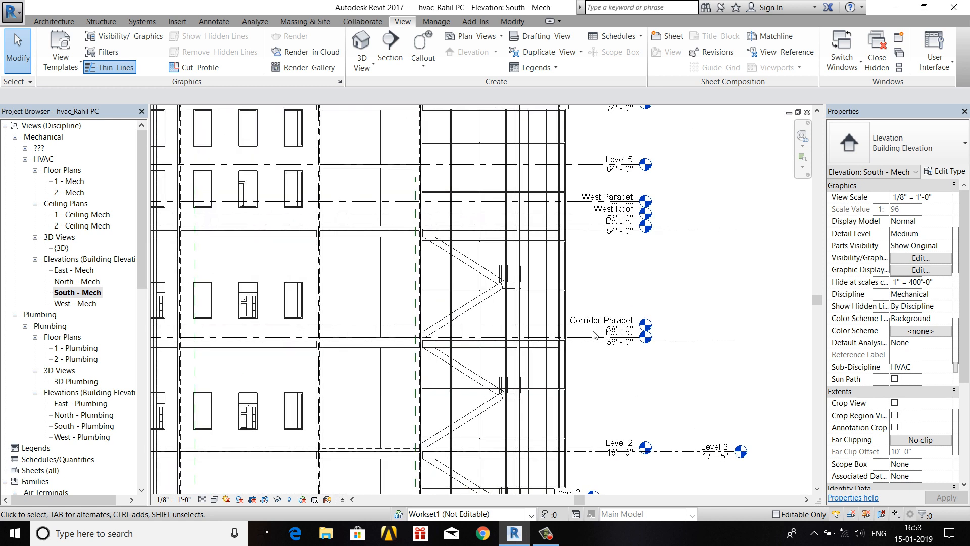
{"action": "scroll", "coordinate": [611, 327], "scroll_direction": "down", "scroll_amount": 4}
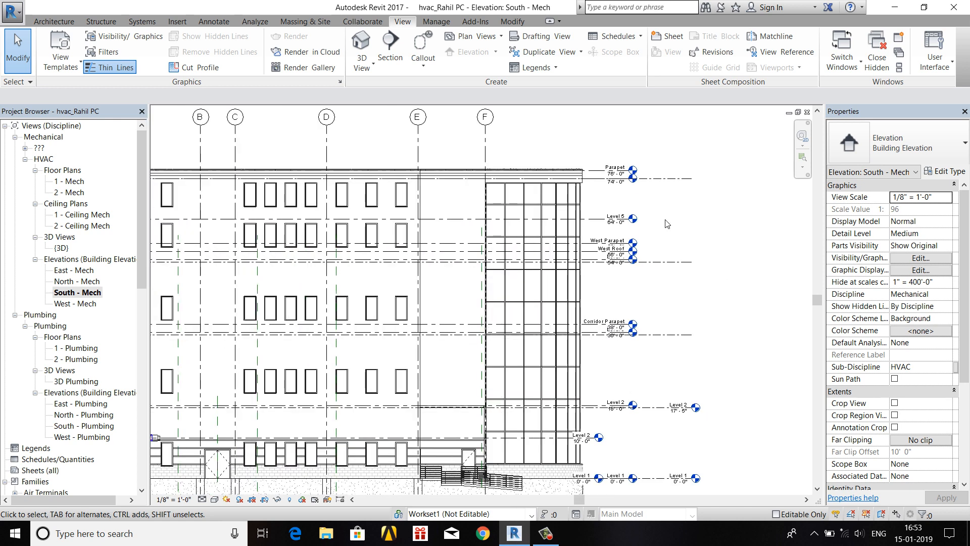
{"action": "left_click", "coordinate": [55, 20]}
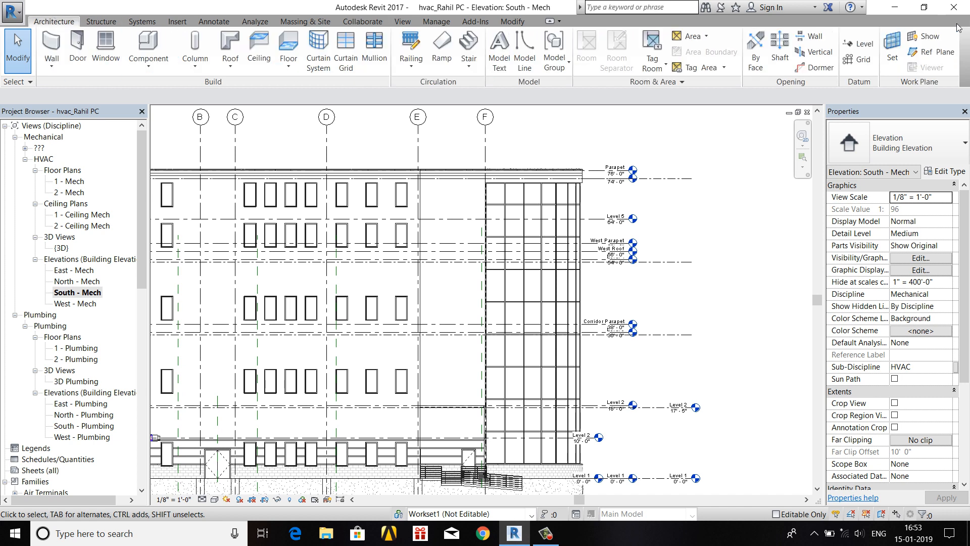
{"action": "left_click", "coordinate": [871, 44]}
{"action": "left_click", "coordinate": [520, 39]}
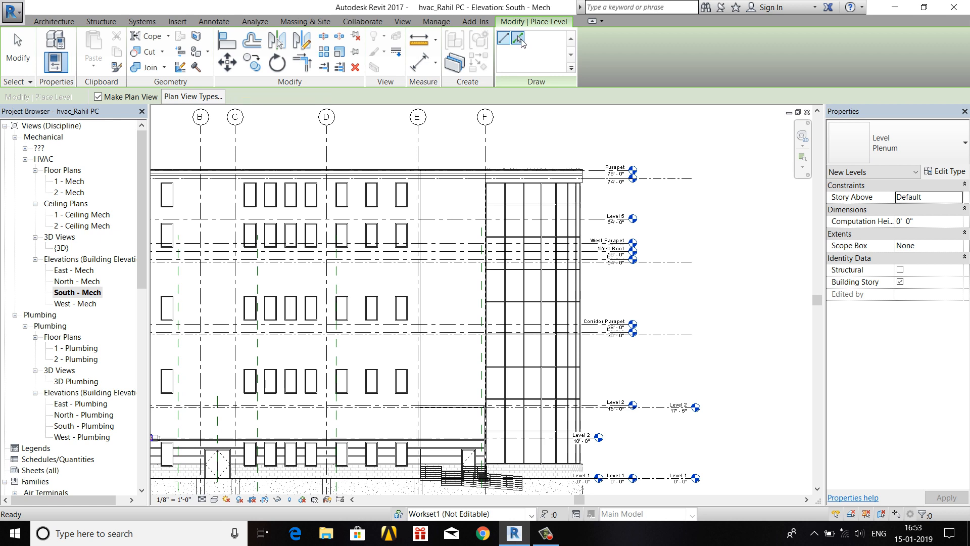
{"action": "left_click", "coordinate": [600, 329]}
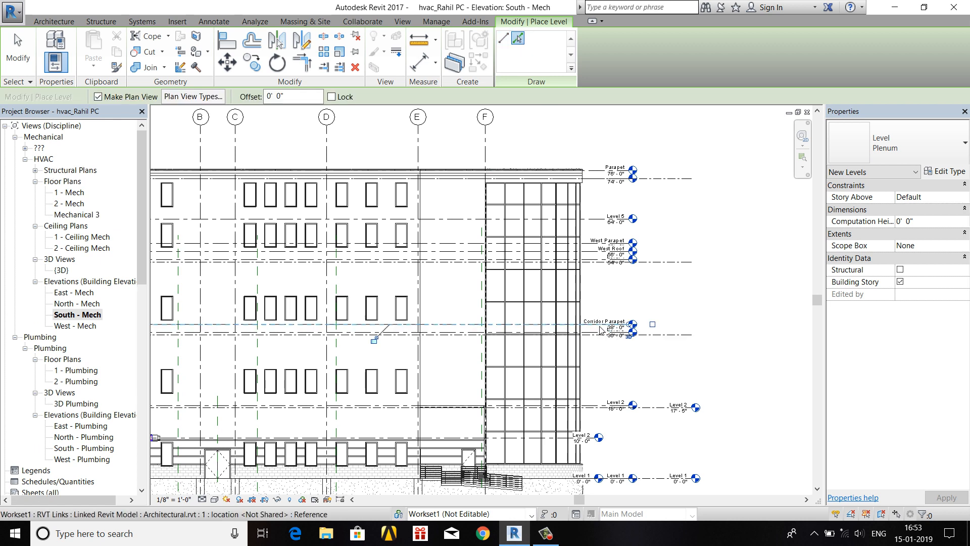
Rename the new 38' - 0" level to "duct level", renaming its corresponding views as well
{"action": "scroll", "coordinate": [562, 403], "scroll_direction": "down", "scroll_amount": 4}
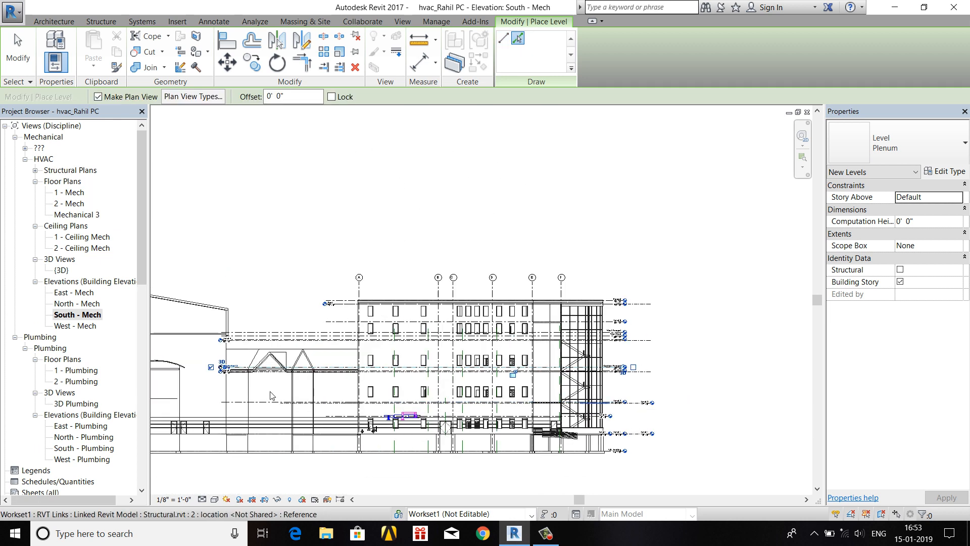
{"action": "scroll", "coordinate": [224, 375], "scroll_direction": "up", "scroll_amount": 5}
{"action": "middle_click_drag", "start_coordinate": [267, 312], "coordinate": [452, 245]}
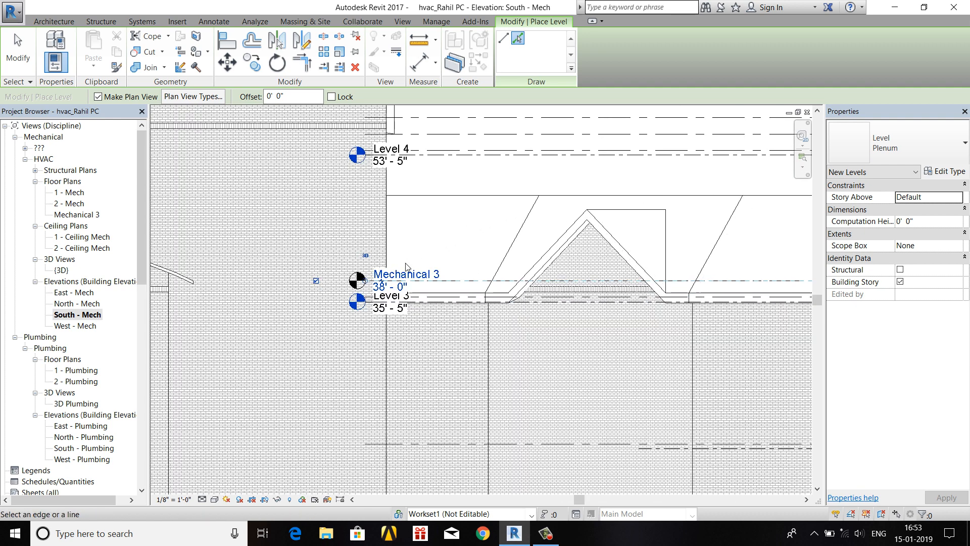
{"action": "scroll", "coordinate": [420, 264], "scroll_direction": "up", "scroll_amount": 5}
{"action": "left_click", "coordinate": [469, 300]}
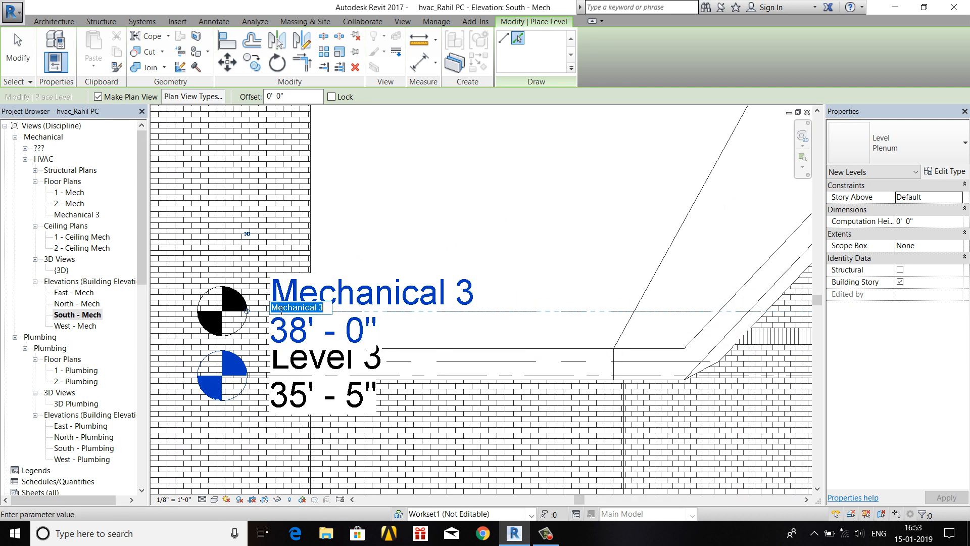
{"action": "key", "text": "BackSpace"}
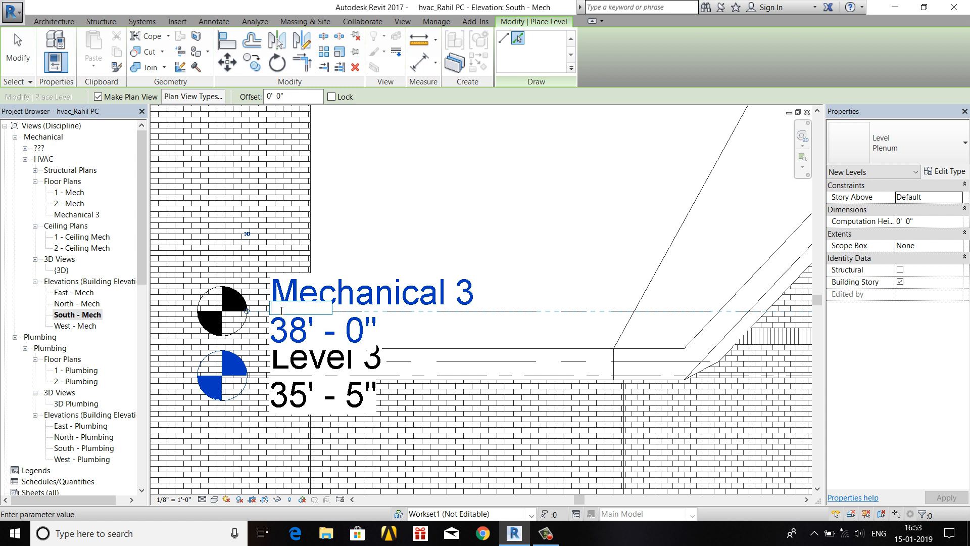
{"action": "type", "text": "duct level"}
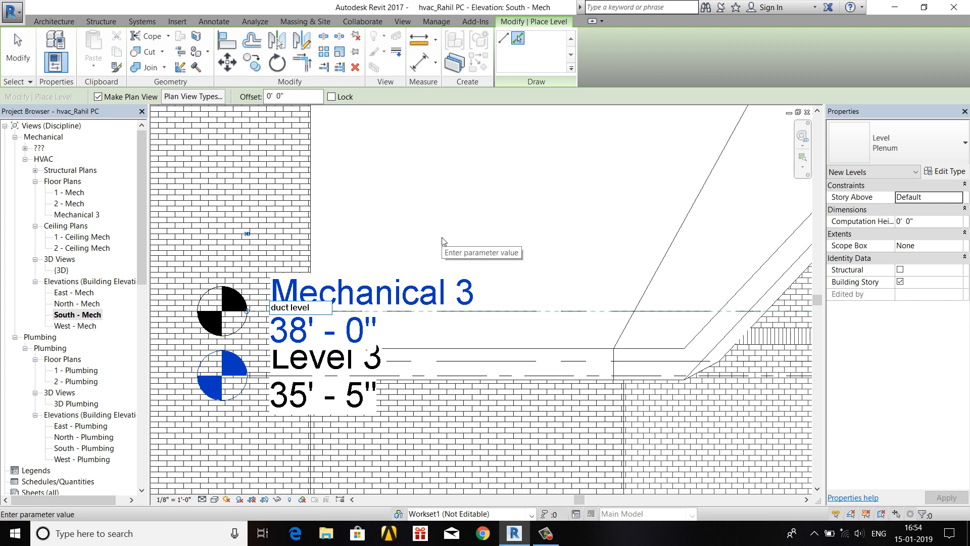
{"action": "key", "text": "Return"}
{"action": "left_click", "coordinate": [508, 274]}
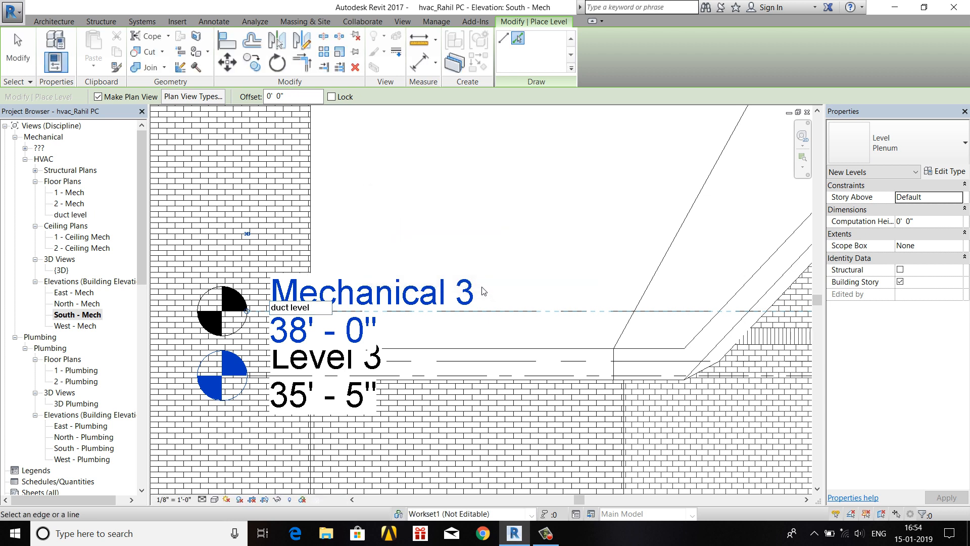
Examine the duct level line across the South elevation against the linked building levels, and end level placement
{"action": "scroll", "coordinate": [495, 312], "scroll_direction": "down", "scroll_amount": 4}
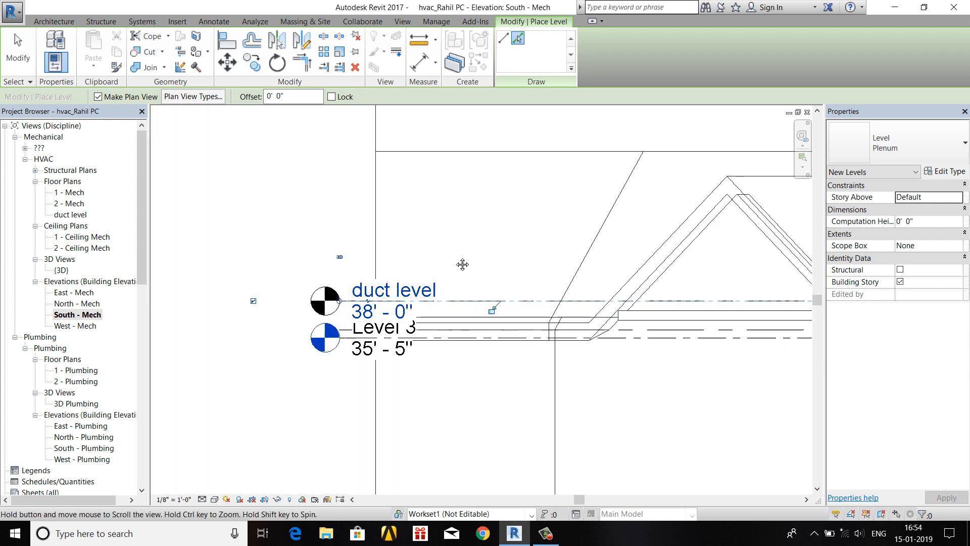
{"action": "middle_click_drag", "start_coordinate": [463, 264], "coordinate": [394, 230]}
{"action": "scroll", "coordinate": [479, 232], "scroll_direction": "down", "scroll_amount": 3}
{"action": "middle_click_drag", "start_coordinate": [738, 265], "coordinate": [573, 273]}
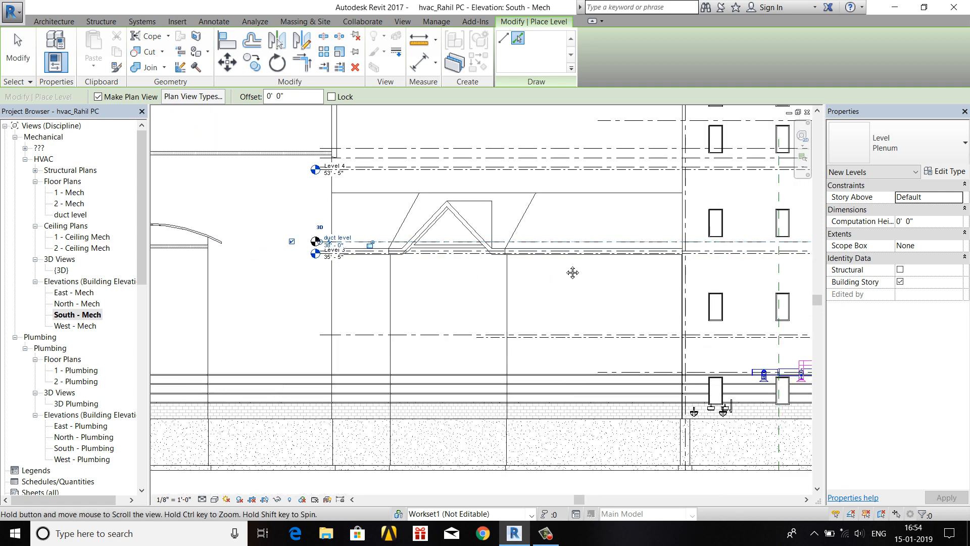
{"action": "scroll", "coordinate": [573, 273], "scroll_direction": "down", "scroll_amount": 6}
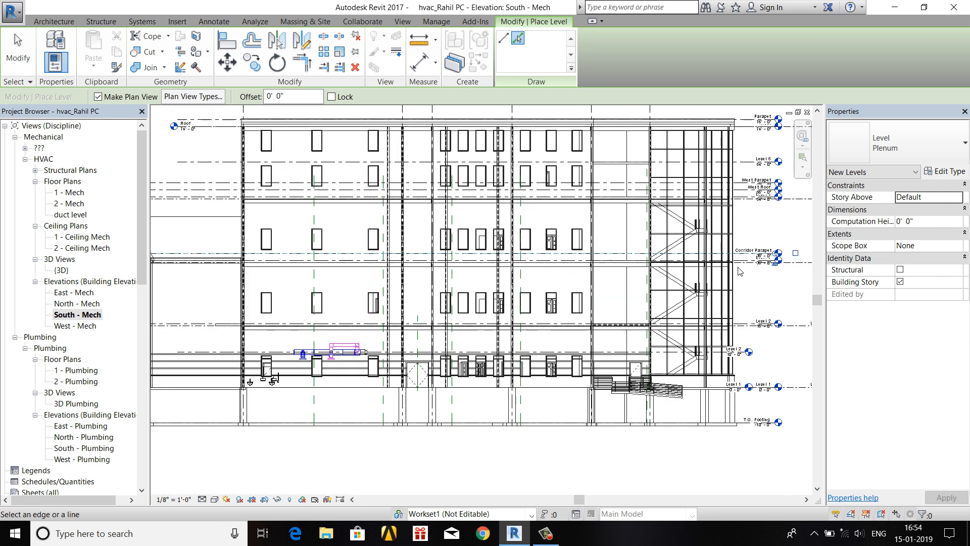
{"action": "scroll", "coordinate": [706, 272], "scroll_direction": "up", "scroll_amount": 4}
{"action": "middle_click_drag", "start_coordinate": [663, 271], "coordinate": [306, 270]}
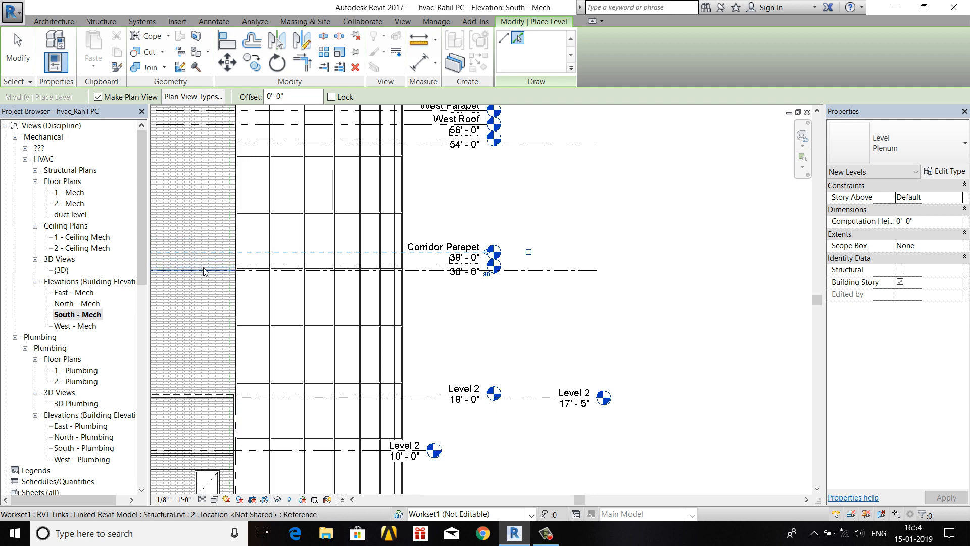
{"action": "scroll", "coordinate": [201, 270], "scroll_direction": "down", "scroll_amount": 2}
{"action": "scroll", "coordinate": [361, 296], "scroll_direction": "down", "scroll_amount": 2}
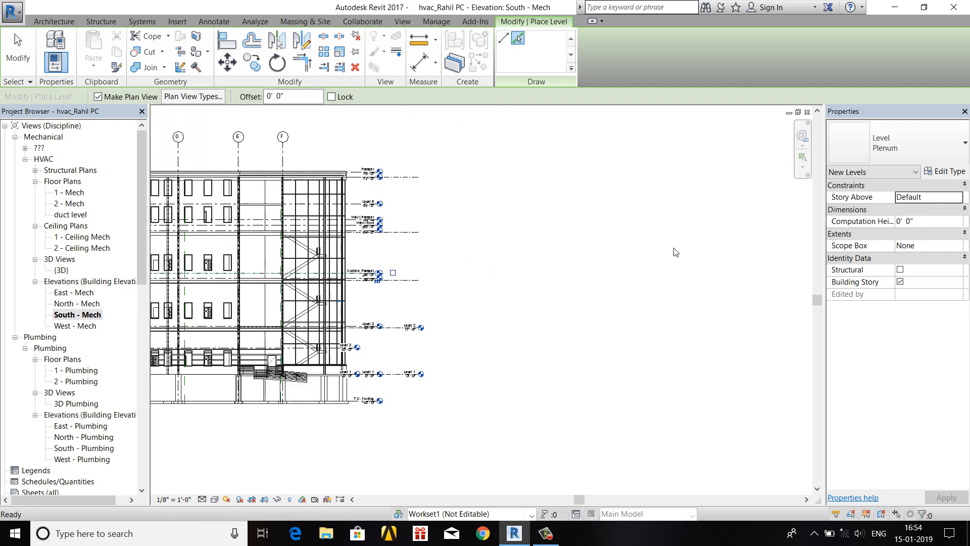
{"action": "scroll", "coordinate": [285, 268], "scroll_direction": "up", "scroll_amount": 6}
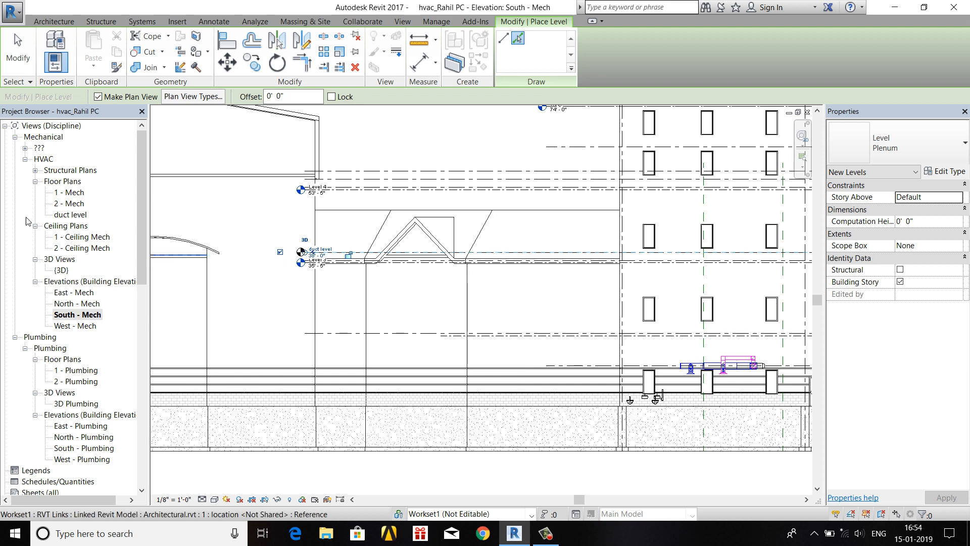
{"action": "key", "text": "Escape"}
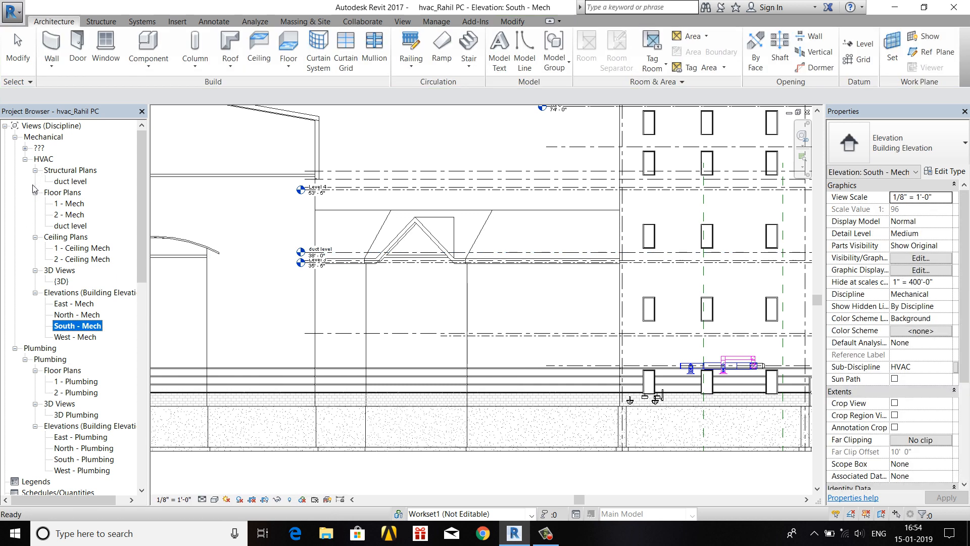
Review the view properties of the duct level structural plan, including its associated level, view template and view name
{"action": "left_click", "coordinate": [71, 182]}
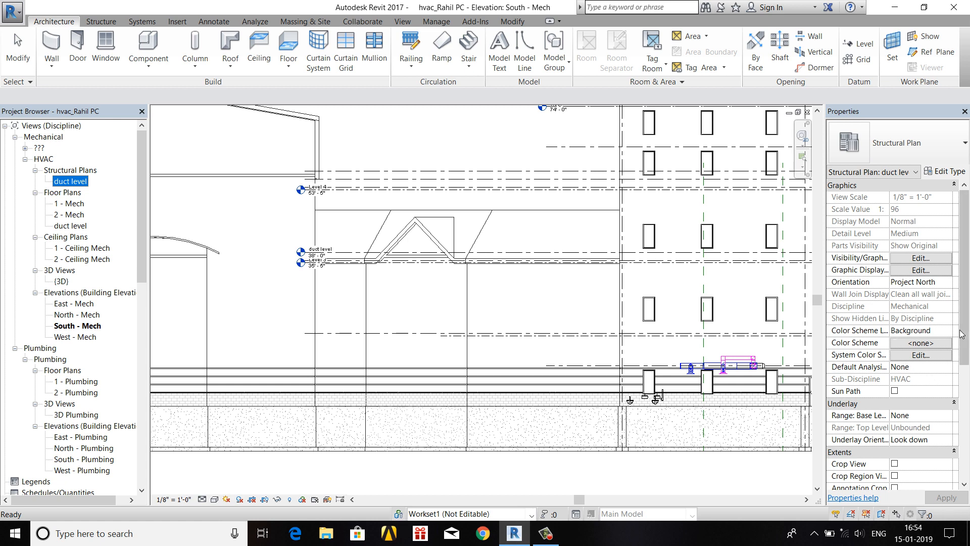
{"action": "left_click_drag", "start_coordinate": [965, 322], "coordinate": [966, 419]}
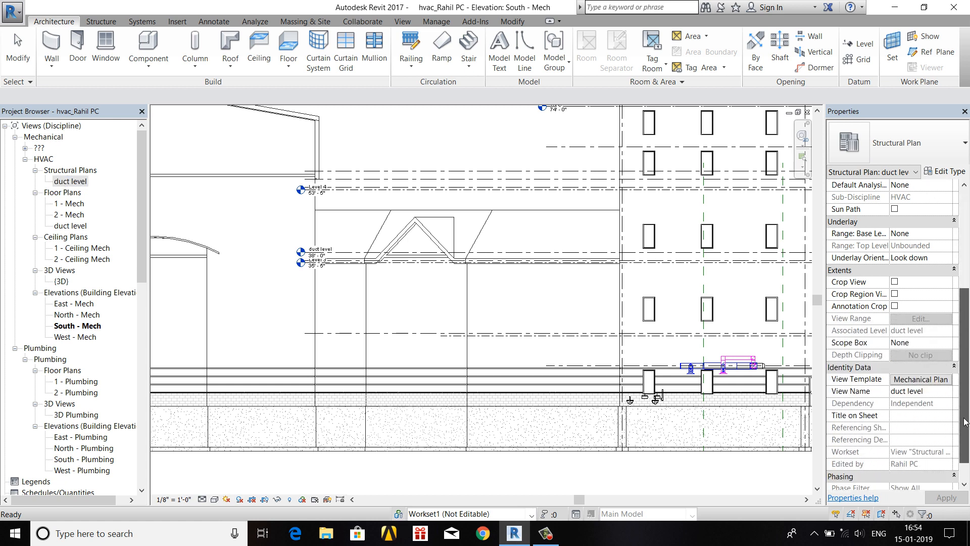
{"action": "left_click", "coordinate": [940, 397]}
{"action": "left_click", "coordinate": [940, 397]}
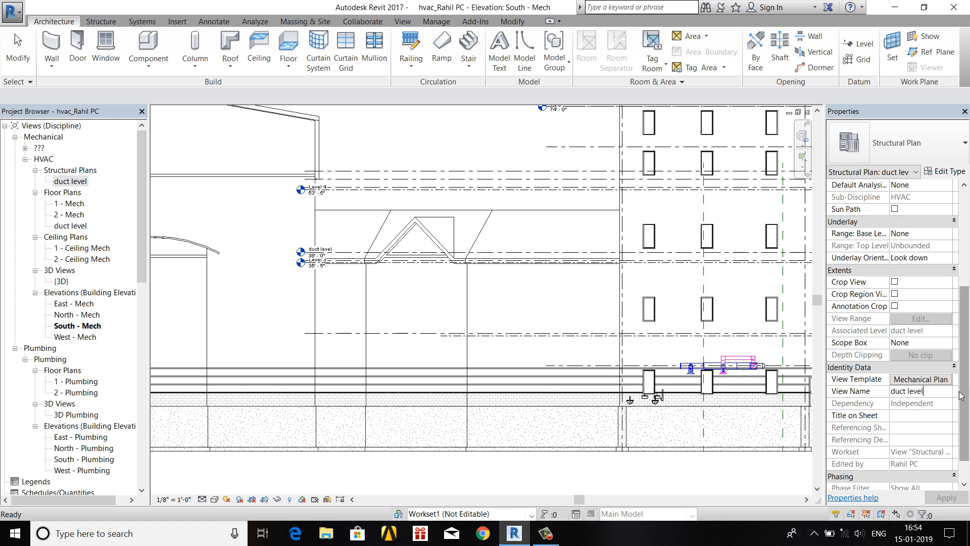
{"action": "left_click", "coordinate": [177, 218]}
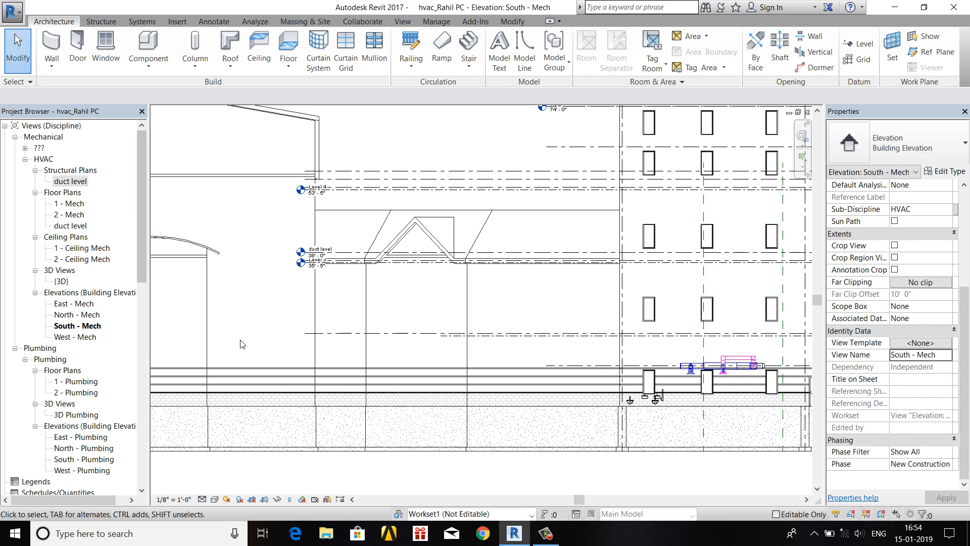
Copy the complete duct network in the South - Mech elevation and paste it aligned to the duct level
{"action": "scroll", "coordinate": [295, 370], "scroll_direction": "down", "scroll_amount": 3}
{"action": "scroll", "coordinate": [403, 292], "scroll_direction": "up", "scroll_amount": 5}
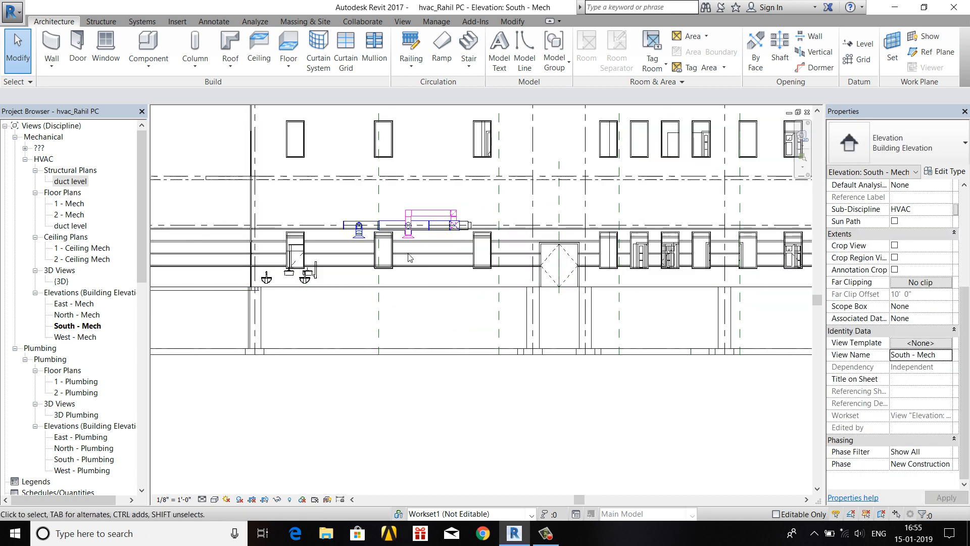
{"action": "scroll", "coordinate": [408, 258], "scroll_direction": "up", "scroll_amount": 3}
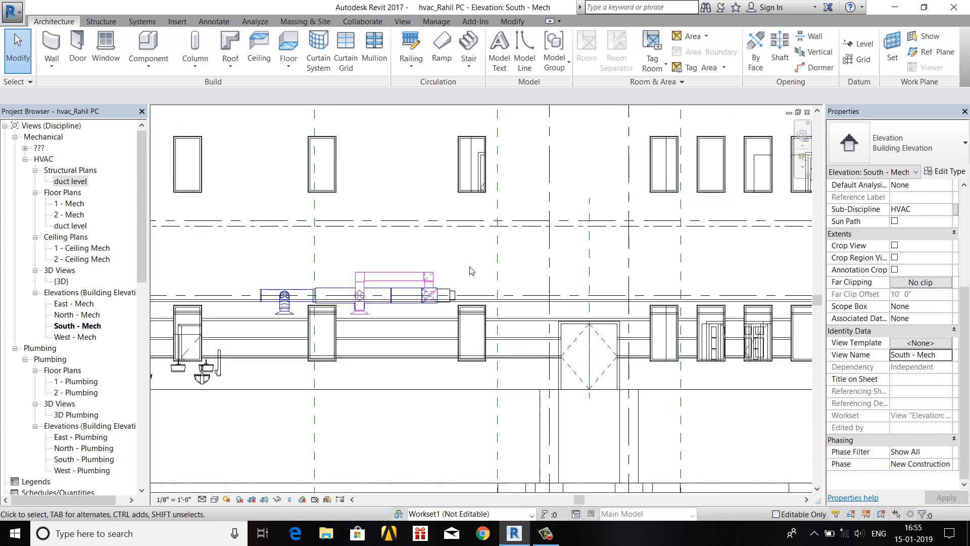
{"action": "left_click_drag", "start_coordinate": [261, 283], "coordinate": [523, 340]}
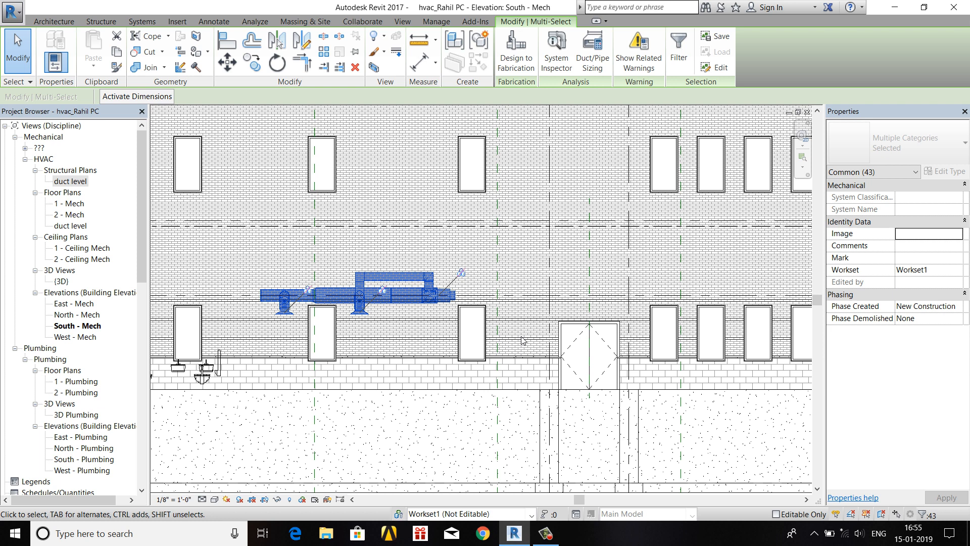
{"action": "left_click", "coordinate": [116, 51]}
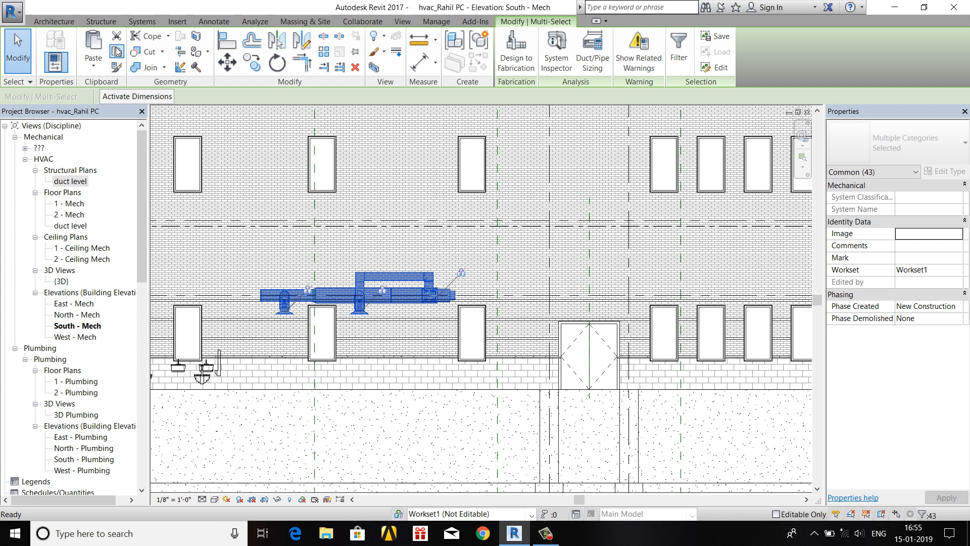
{"action": "left_click", "coordinate": [93, 65]}
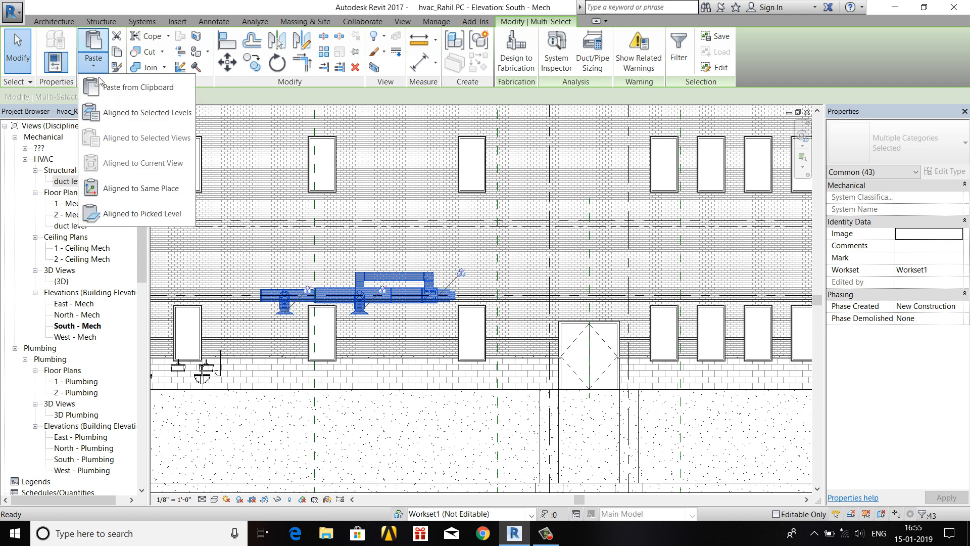
{"action": "left_click", "coordinate": [143, 119]}
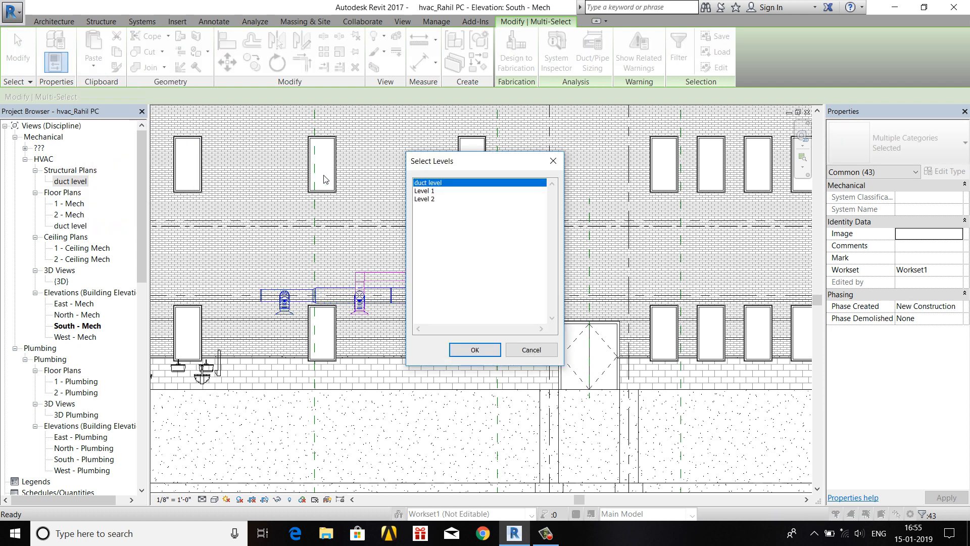
{"action": "left_click", "coordinate": [475, 350]}
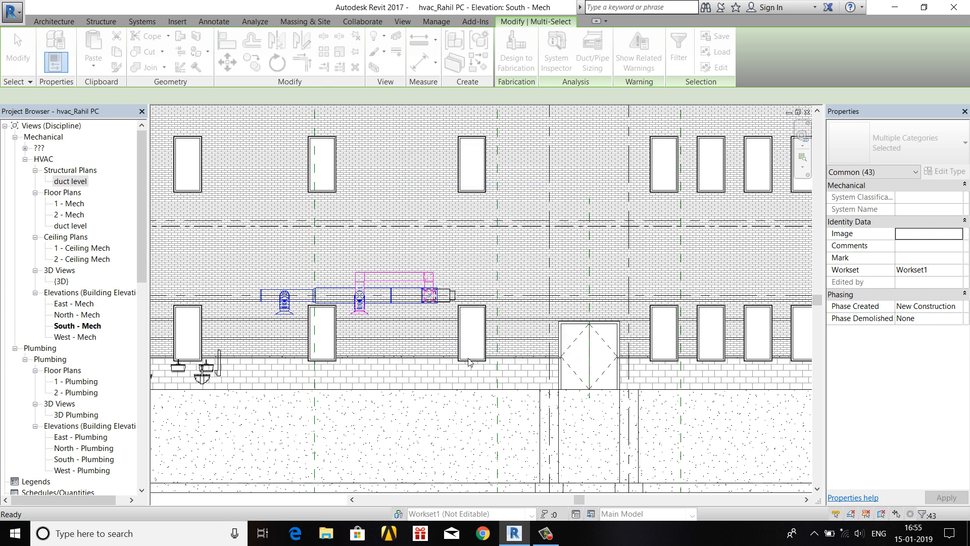
{"action": "scroll", "coordinate": [464, 408], "scroll_direction": "up", "scroll_amount": 3}
{"action": "scroll", "coordinate": [463, 408], "scroll_direction": "down", "scroll_amount": 6}
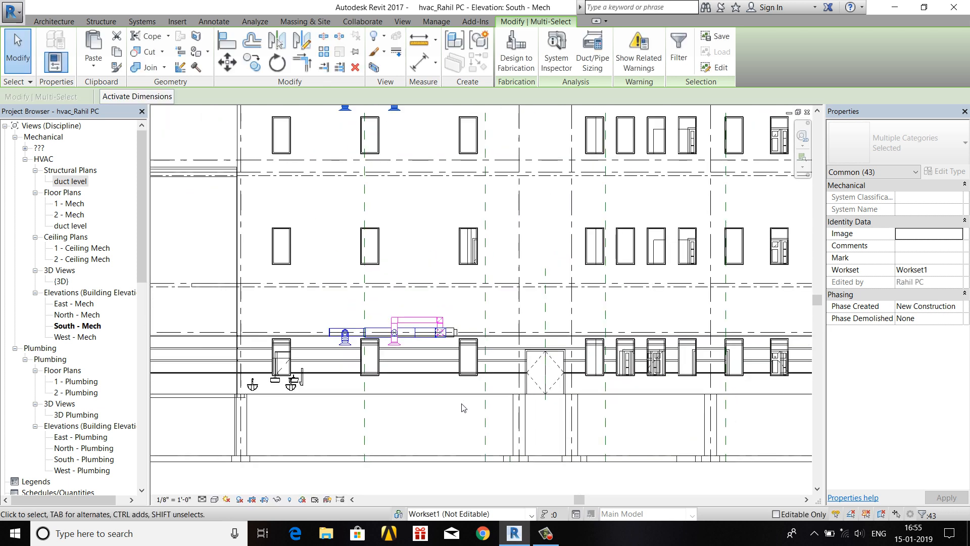
{"action": "key", "text": "Escape"}
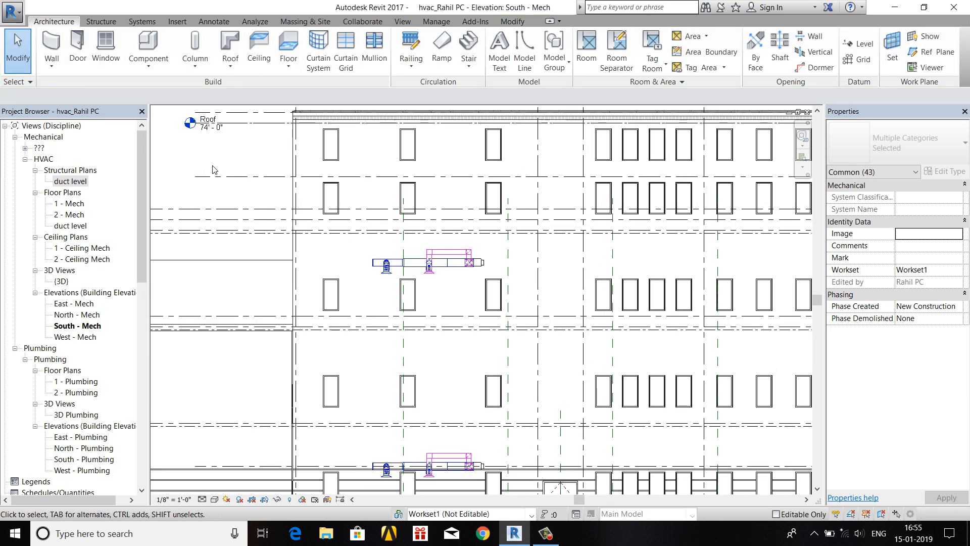
Open the default 3D view and examine the original and pasted duct networks against the linked building from several angles
{"action": "middle_click_drag", "start_coordinate": [594, 252], "coordinate": [555, 258]}
{"action": "left_click", "coordinate": [403, 21]}
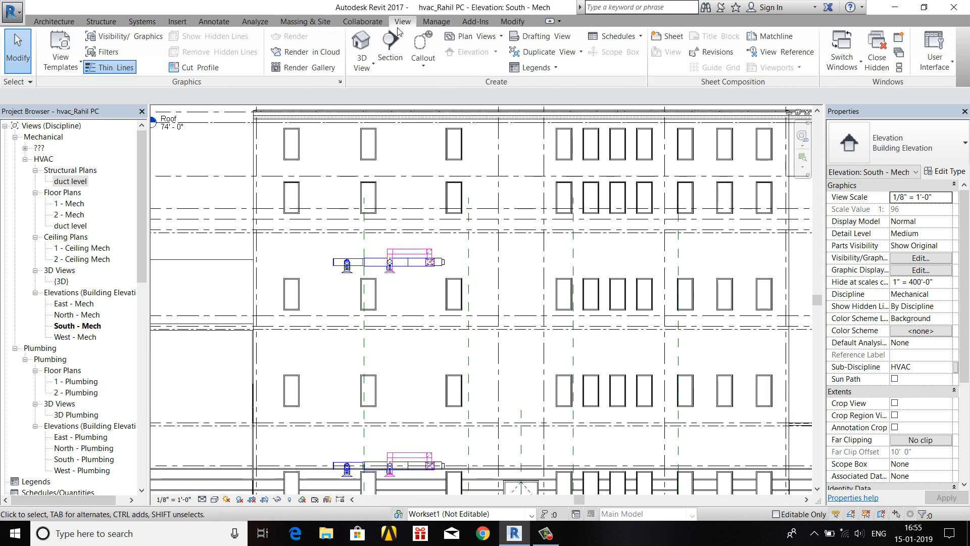
{"action": "left_click", "coordinate": [361, 43]}
{"action": "scroll", "coordinate": [458, 289], "scroll_direction": "down", "scroll_amount": 8}
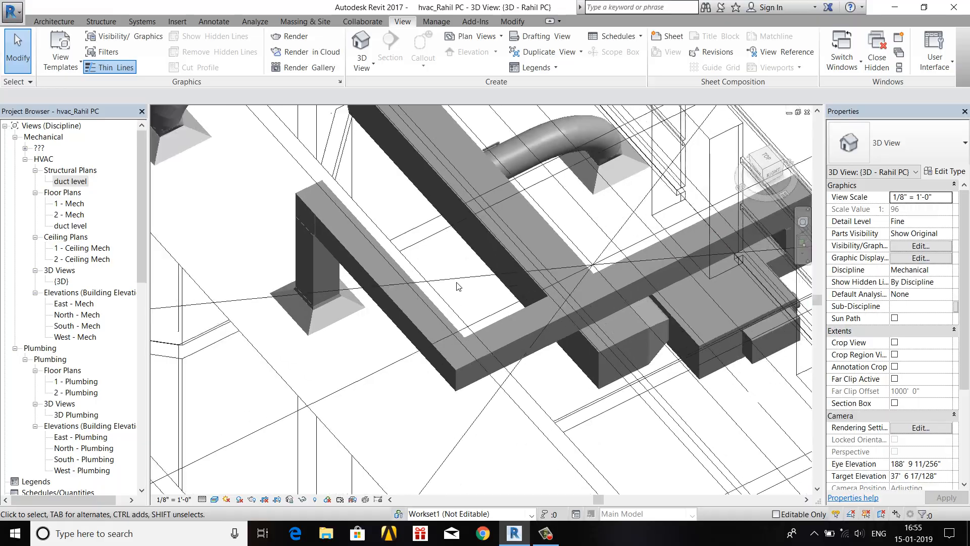
{"action": "middle_click_drag", "start_coordinate": [418, 345], "coordinate": [465, 212], "text": "shift"}
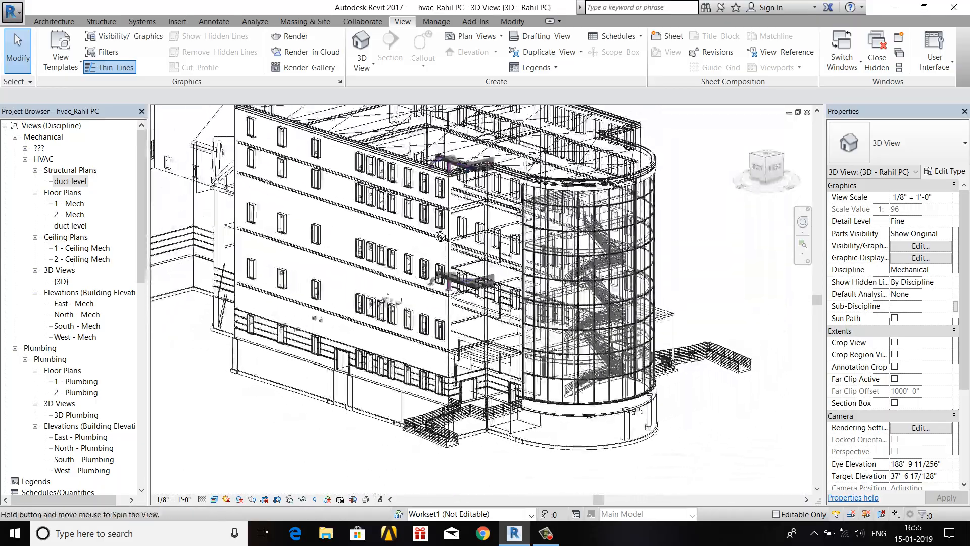
{"action": "scroll", "coordinate": [451, 158], "scroll_direction": "up", "scroll_amount": 3}
{"action": "middle_click_drag", "start_coordinate": [451, 158], "coordinate": [388, 242], "text": "shift"}
{"action": "scroll", "coordinate": [387, 241], "scroll_direction": "down", "scroll_amount": 5}
{"action": "middle_click_drag", "start_coordinate": [370, 275], "coordinate": [440, 244], "text": "shift"}
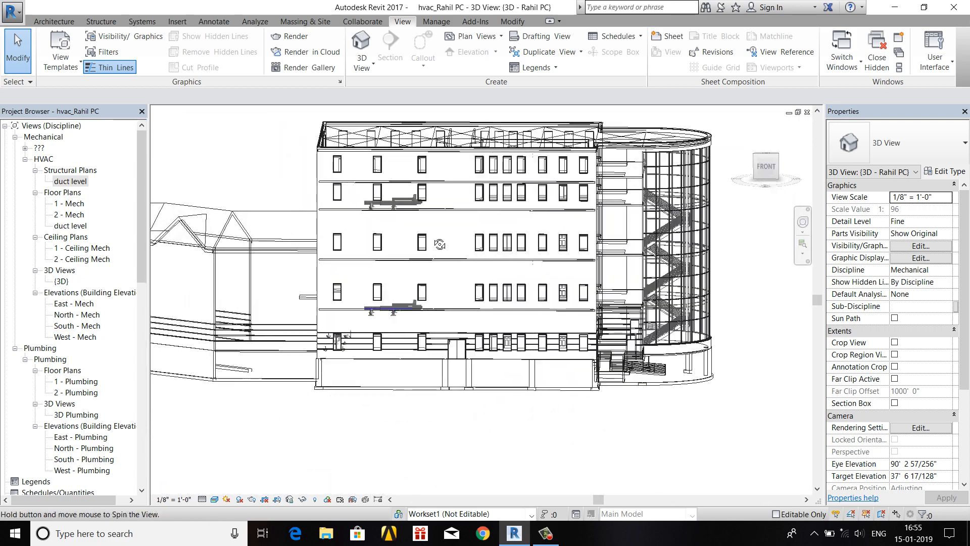
{"action": "middle_click_drag", "start_coordinate": [438, 376], "coordinate": [441, 298], "text": "shift"}
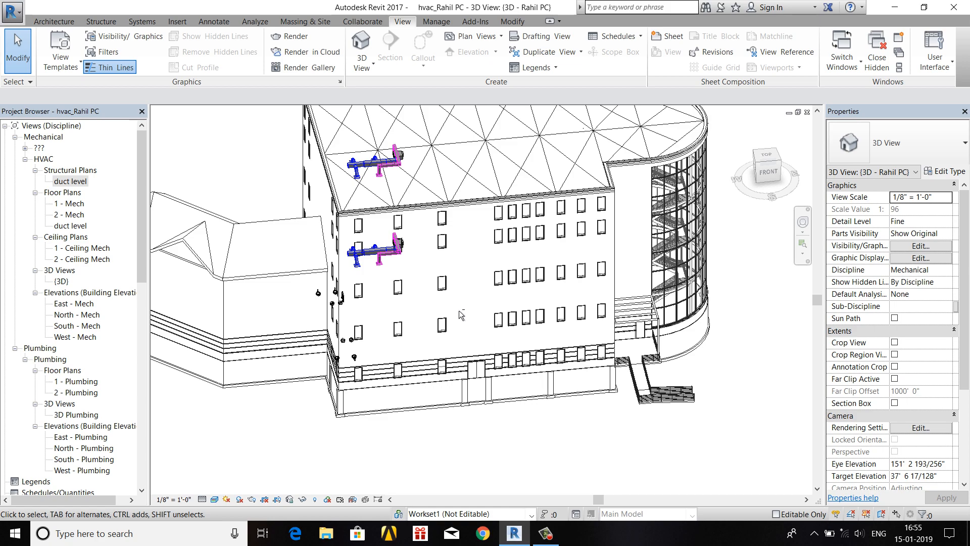
{"action": "middle_click_drag", "start_coordinate": [459, 310], "coordinate": [418, 305], "text": "shift"}
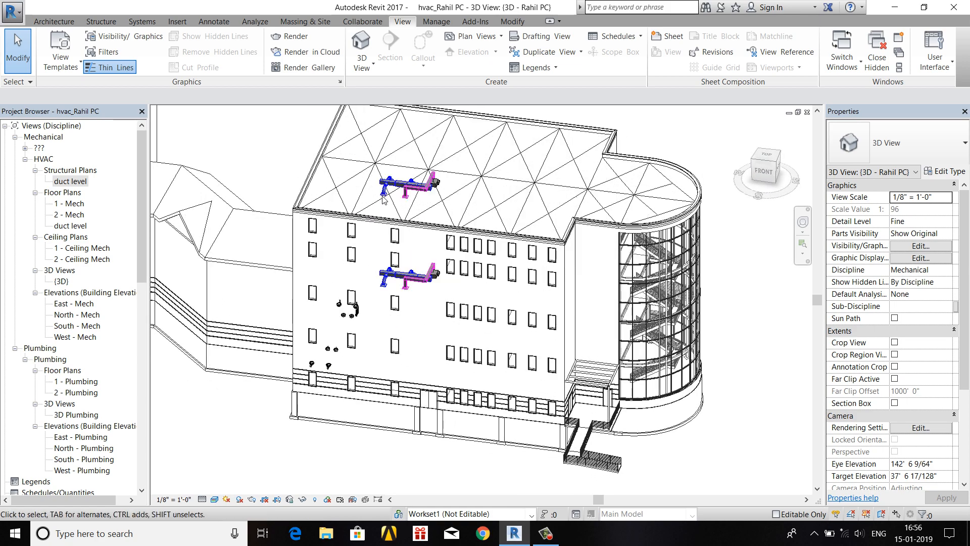
{"action": "scroll", "coordinate": [383, 197], "scroll_direction": "down", "scroll_amount": 1}
{"action": "scroll", "coordinate": [424, 177], "scroll_direction": "up", "scroll_amount": 2}
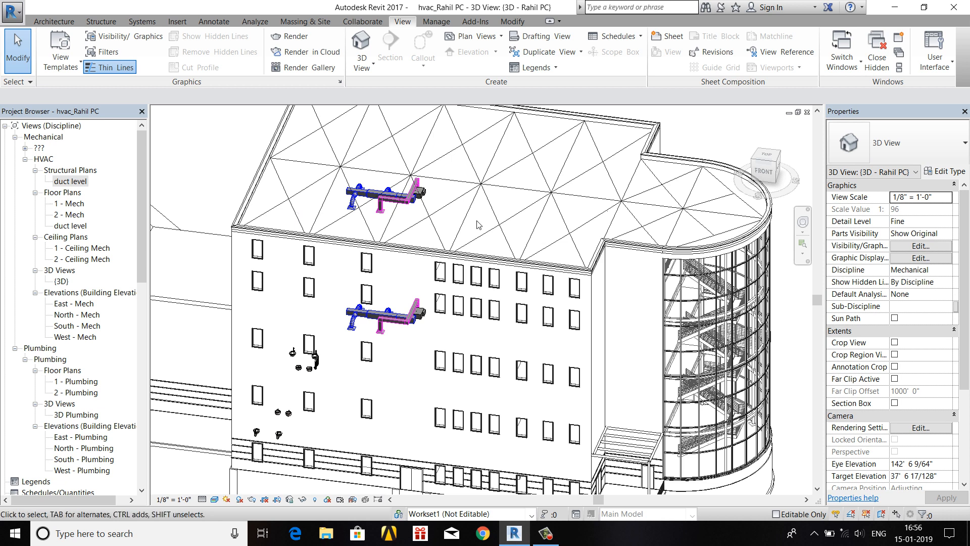
{"action": "scroll", "coordinate": [479, 225], "scroll_direction": "down", "scroll_amount": 3}
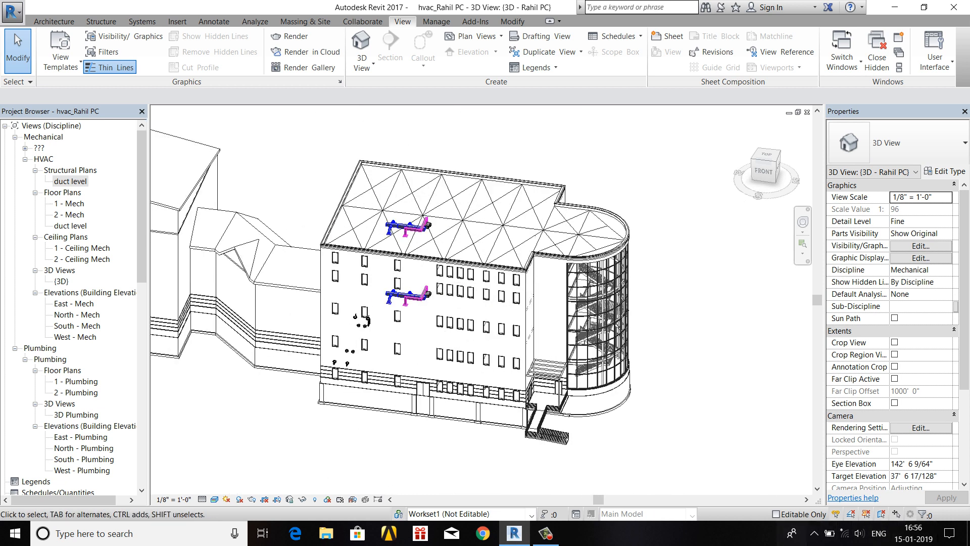
{"action": "left_click", "coordinate": [546, 533]}
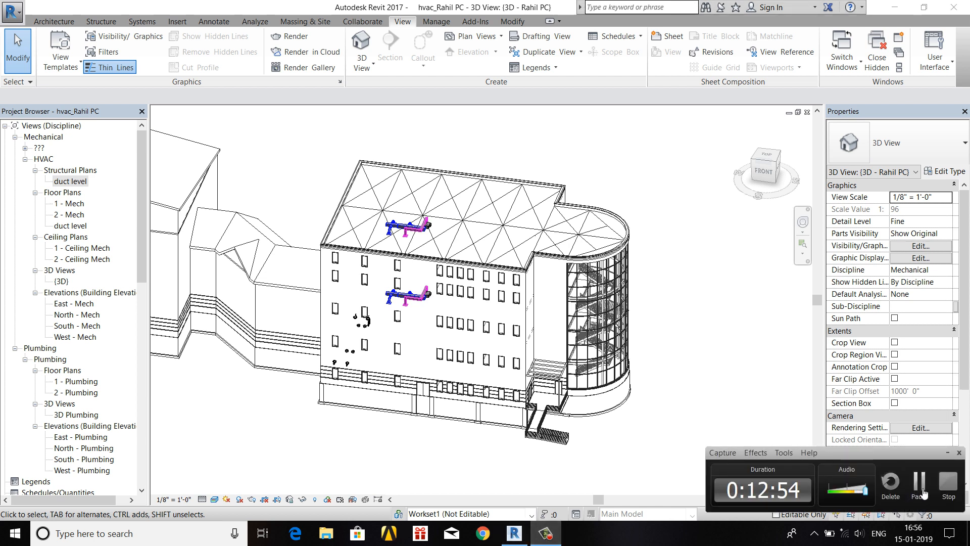